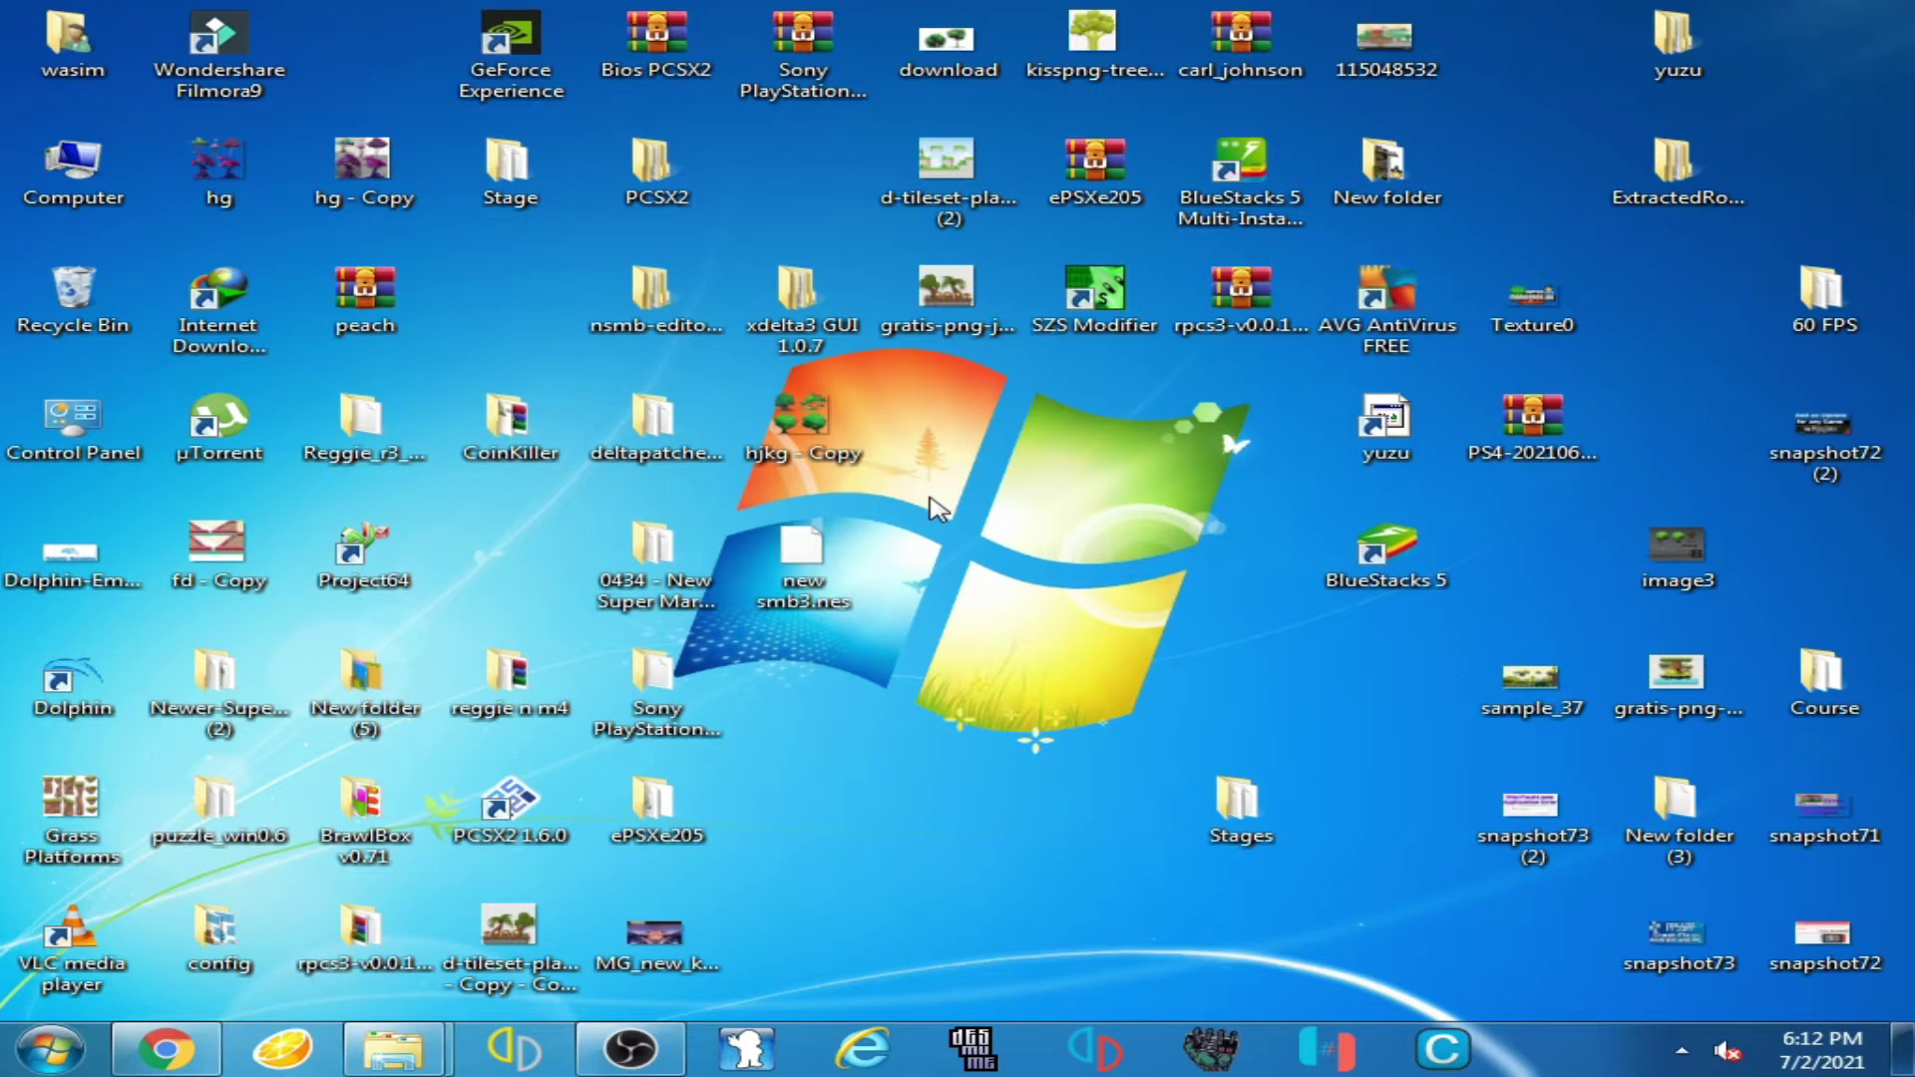
Step: Go through Personalize to Programs and Features and select Visual C++ 2015-2019 Redistributable (x64)
{"action": "right_click", "coordinate": [930, 497]}
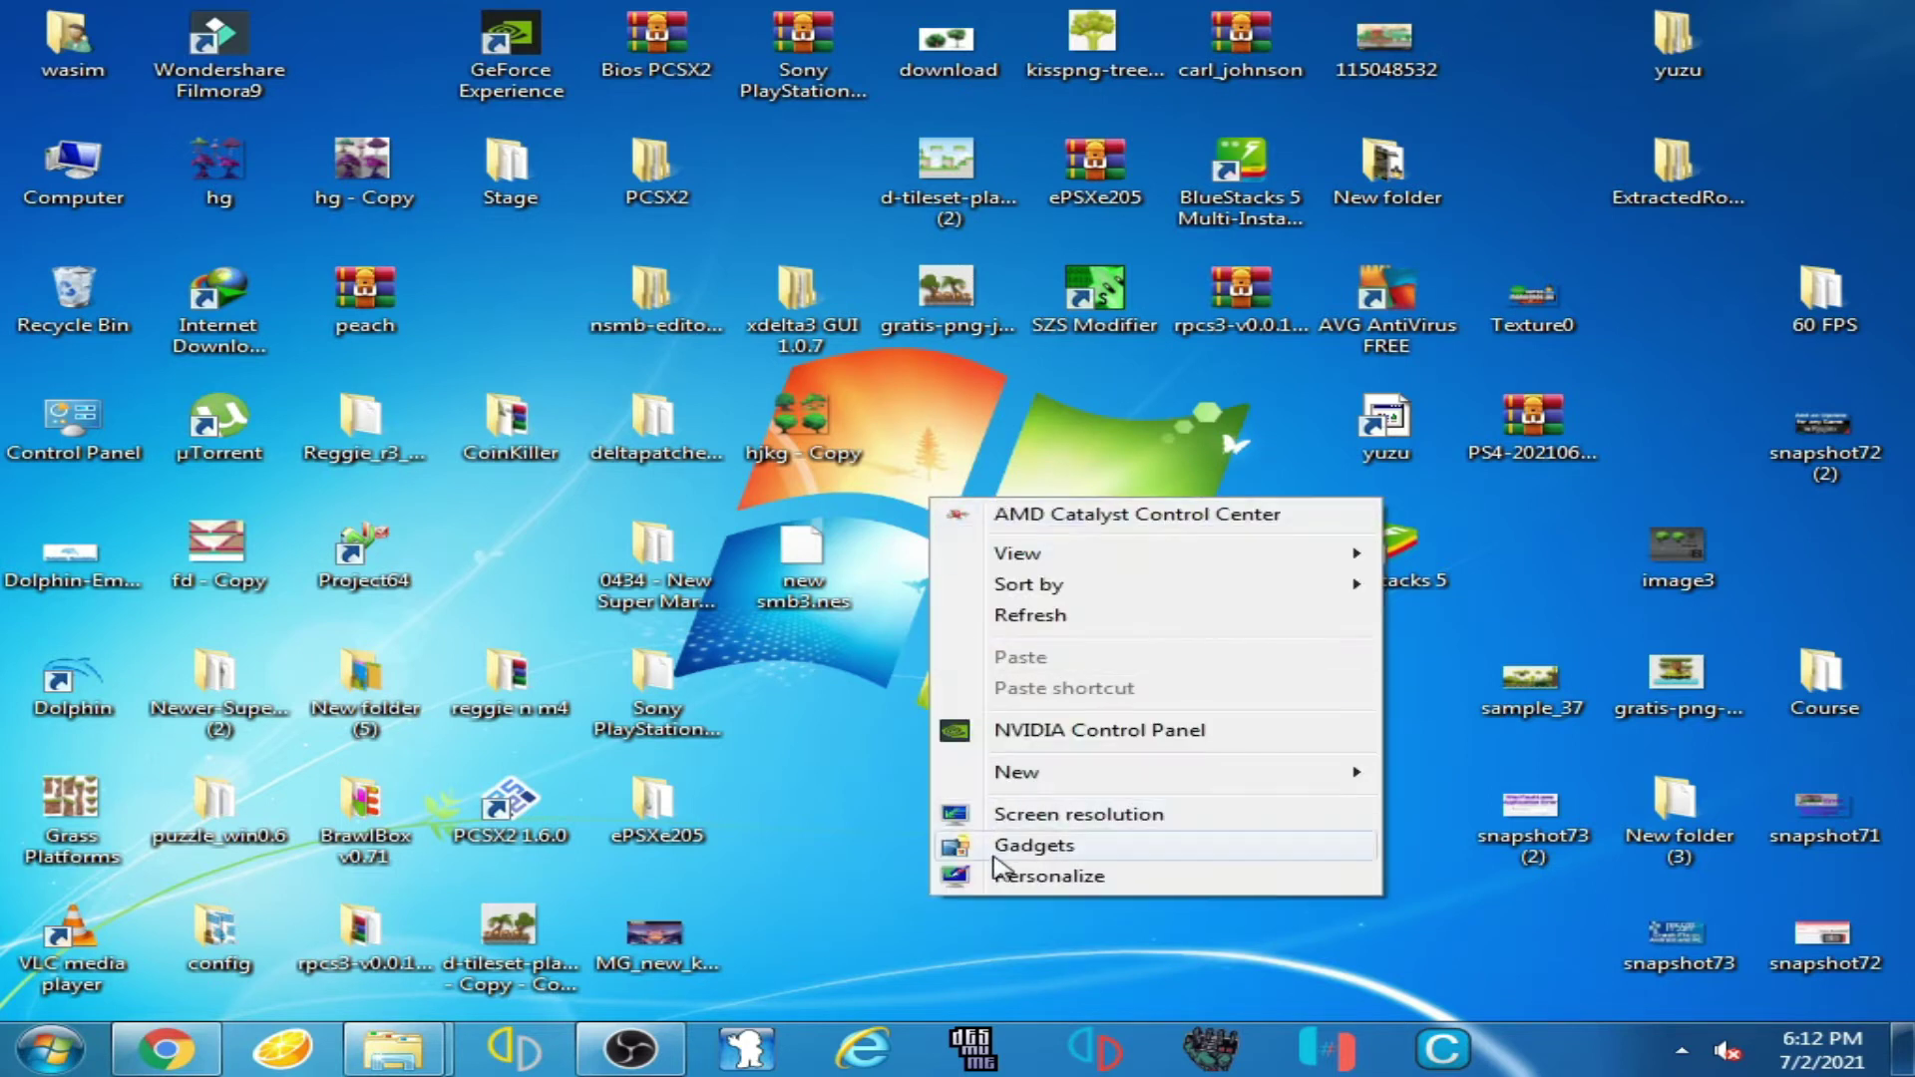
{"action": "left_click", "coordinate": [1049, 877]}
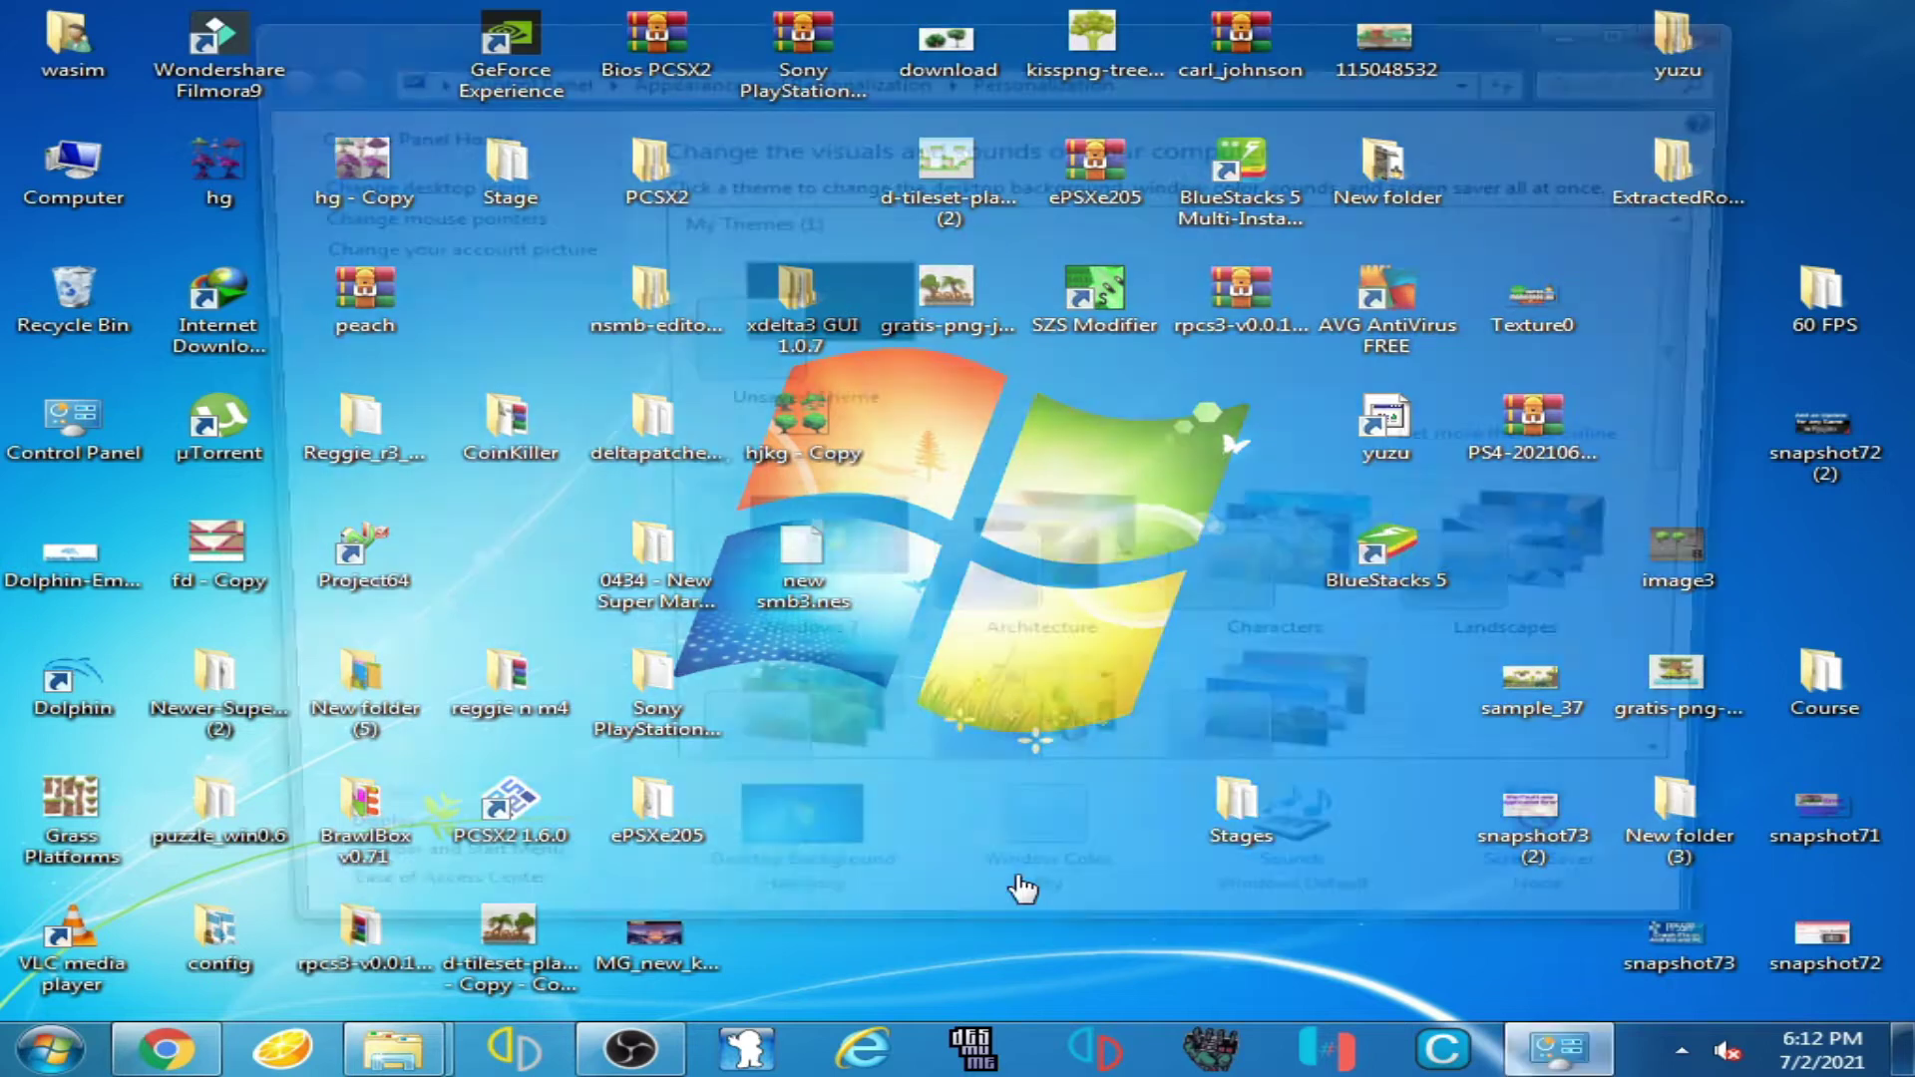
{"action": "left_click", "coordinate": [409, 133]}
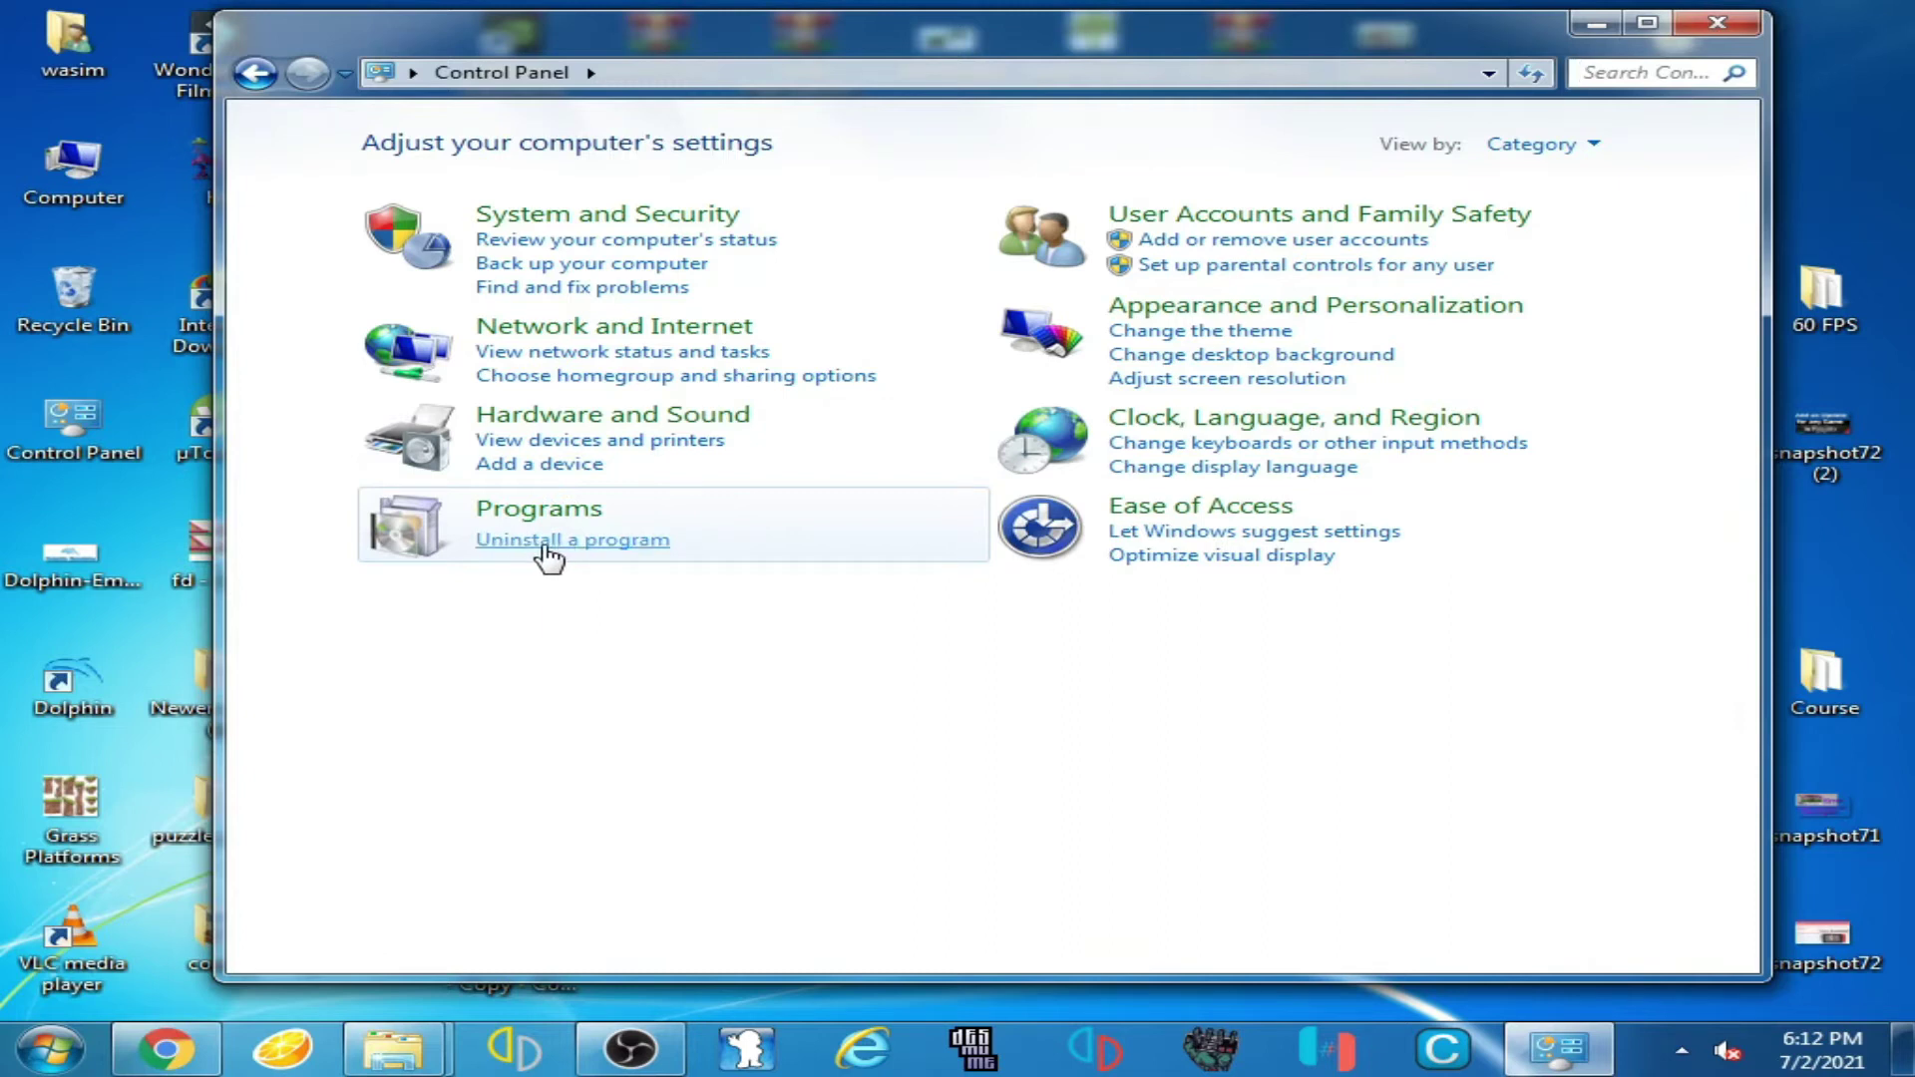
{"action": "left_click", "coordinate": [547, 559]}
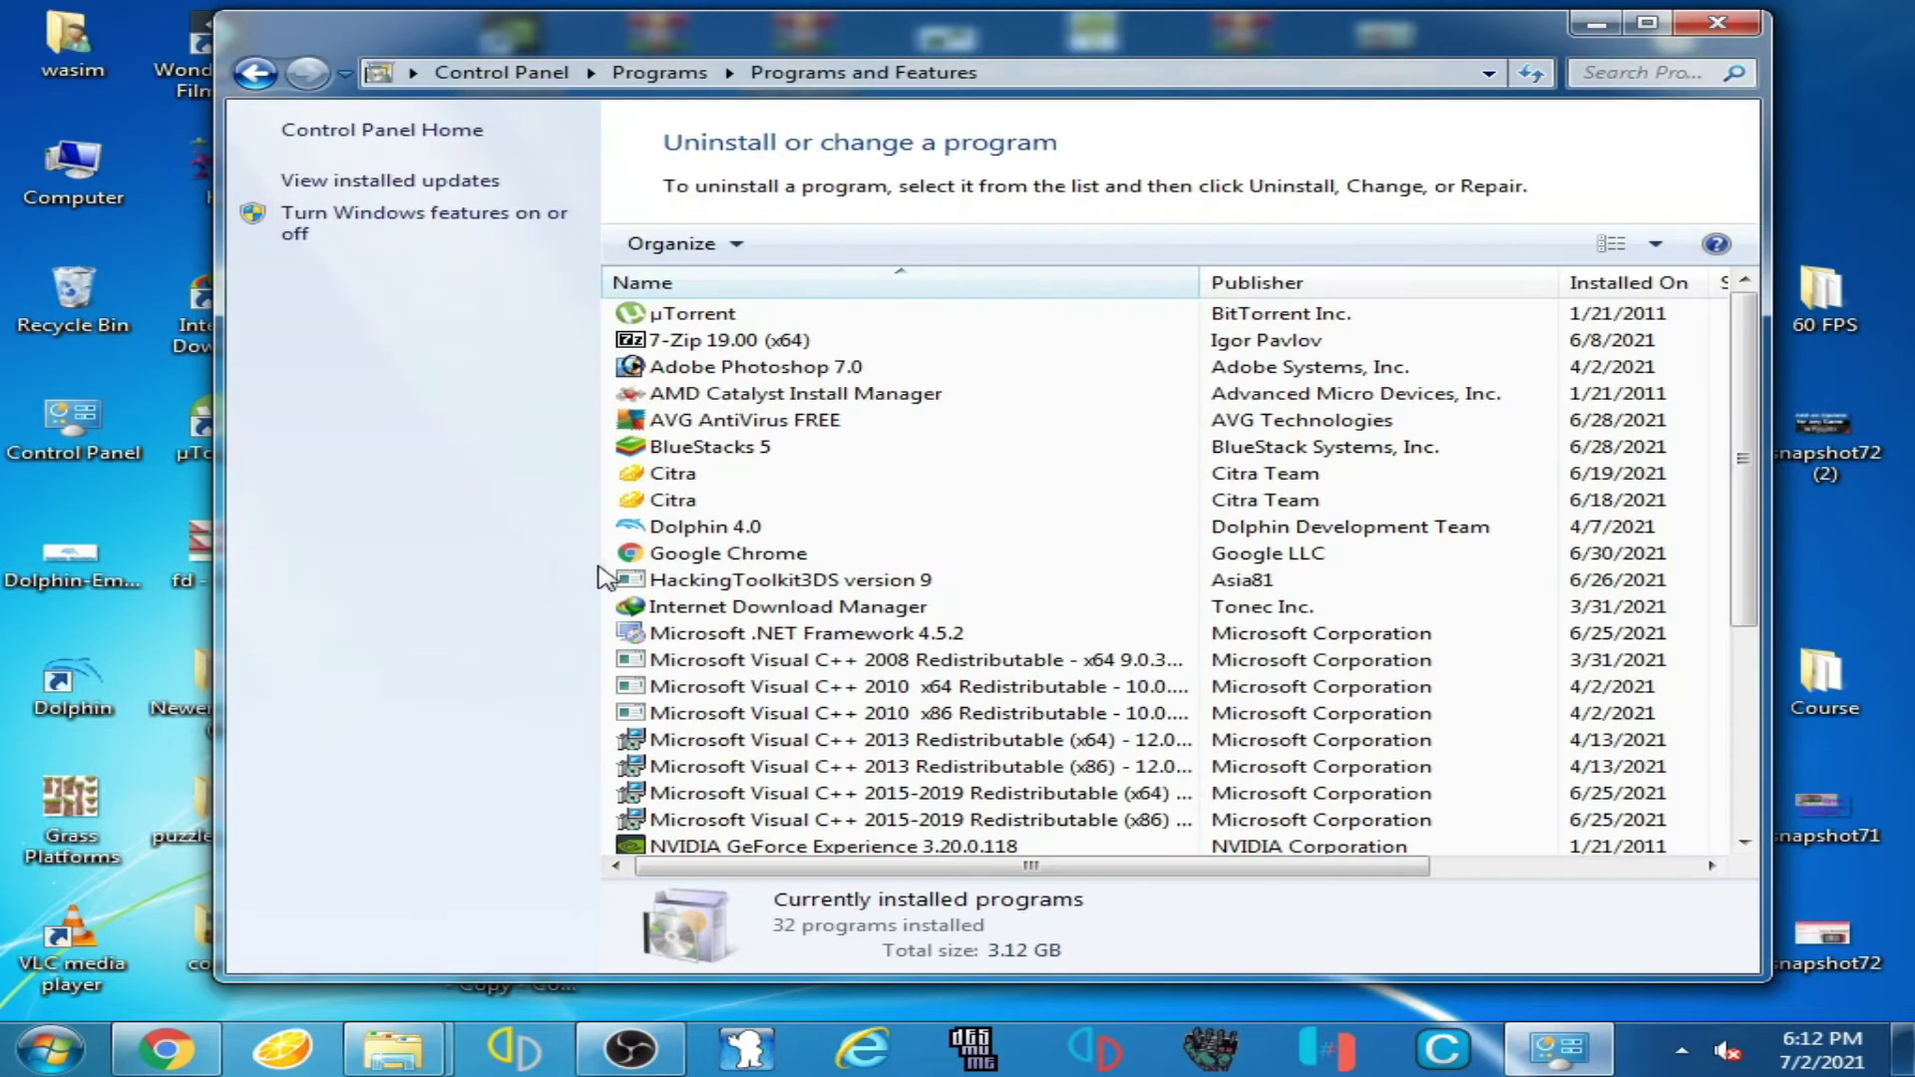
{"action": "scroll", "coordinate": [1596, 503], "scroll_direction": "down", "scroll_amount": 2}
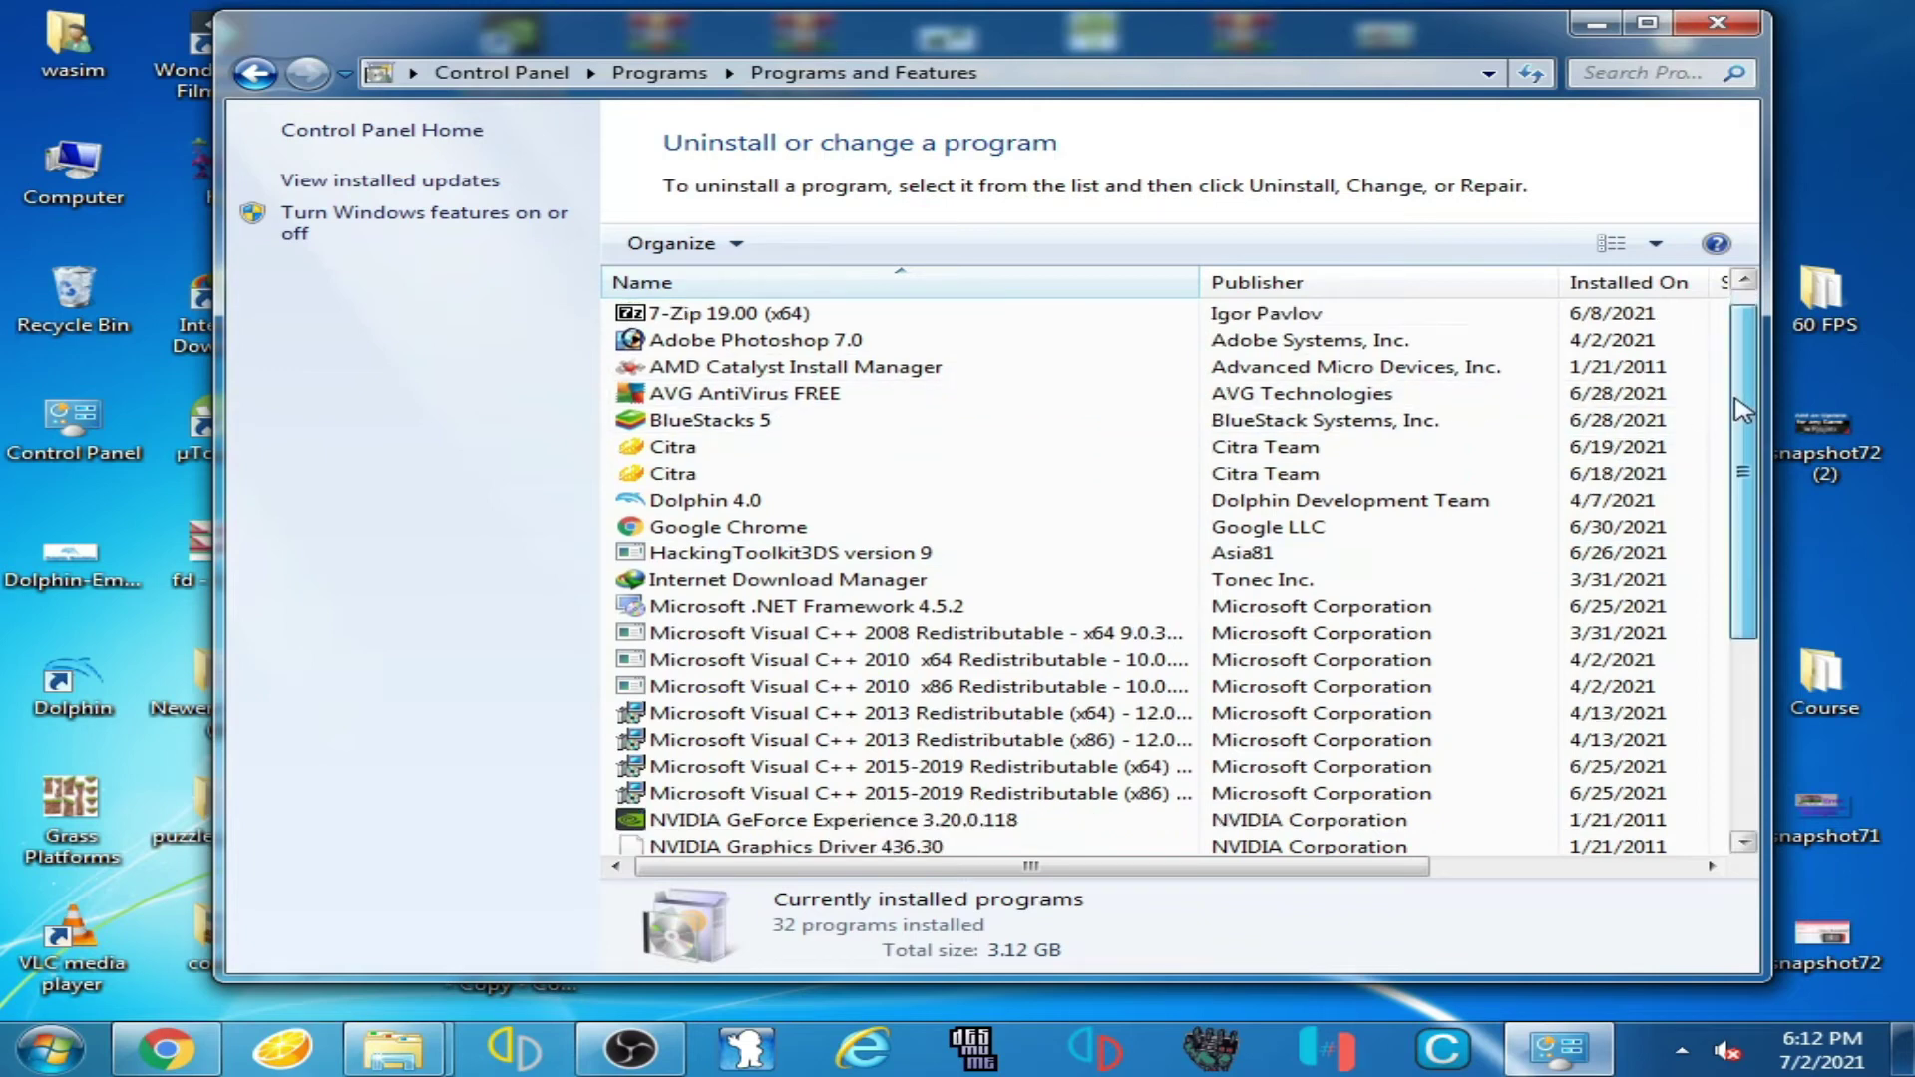
{"action": "left_click", "coordinate": [798, 660]}
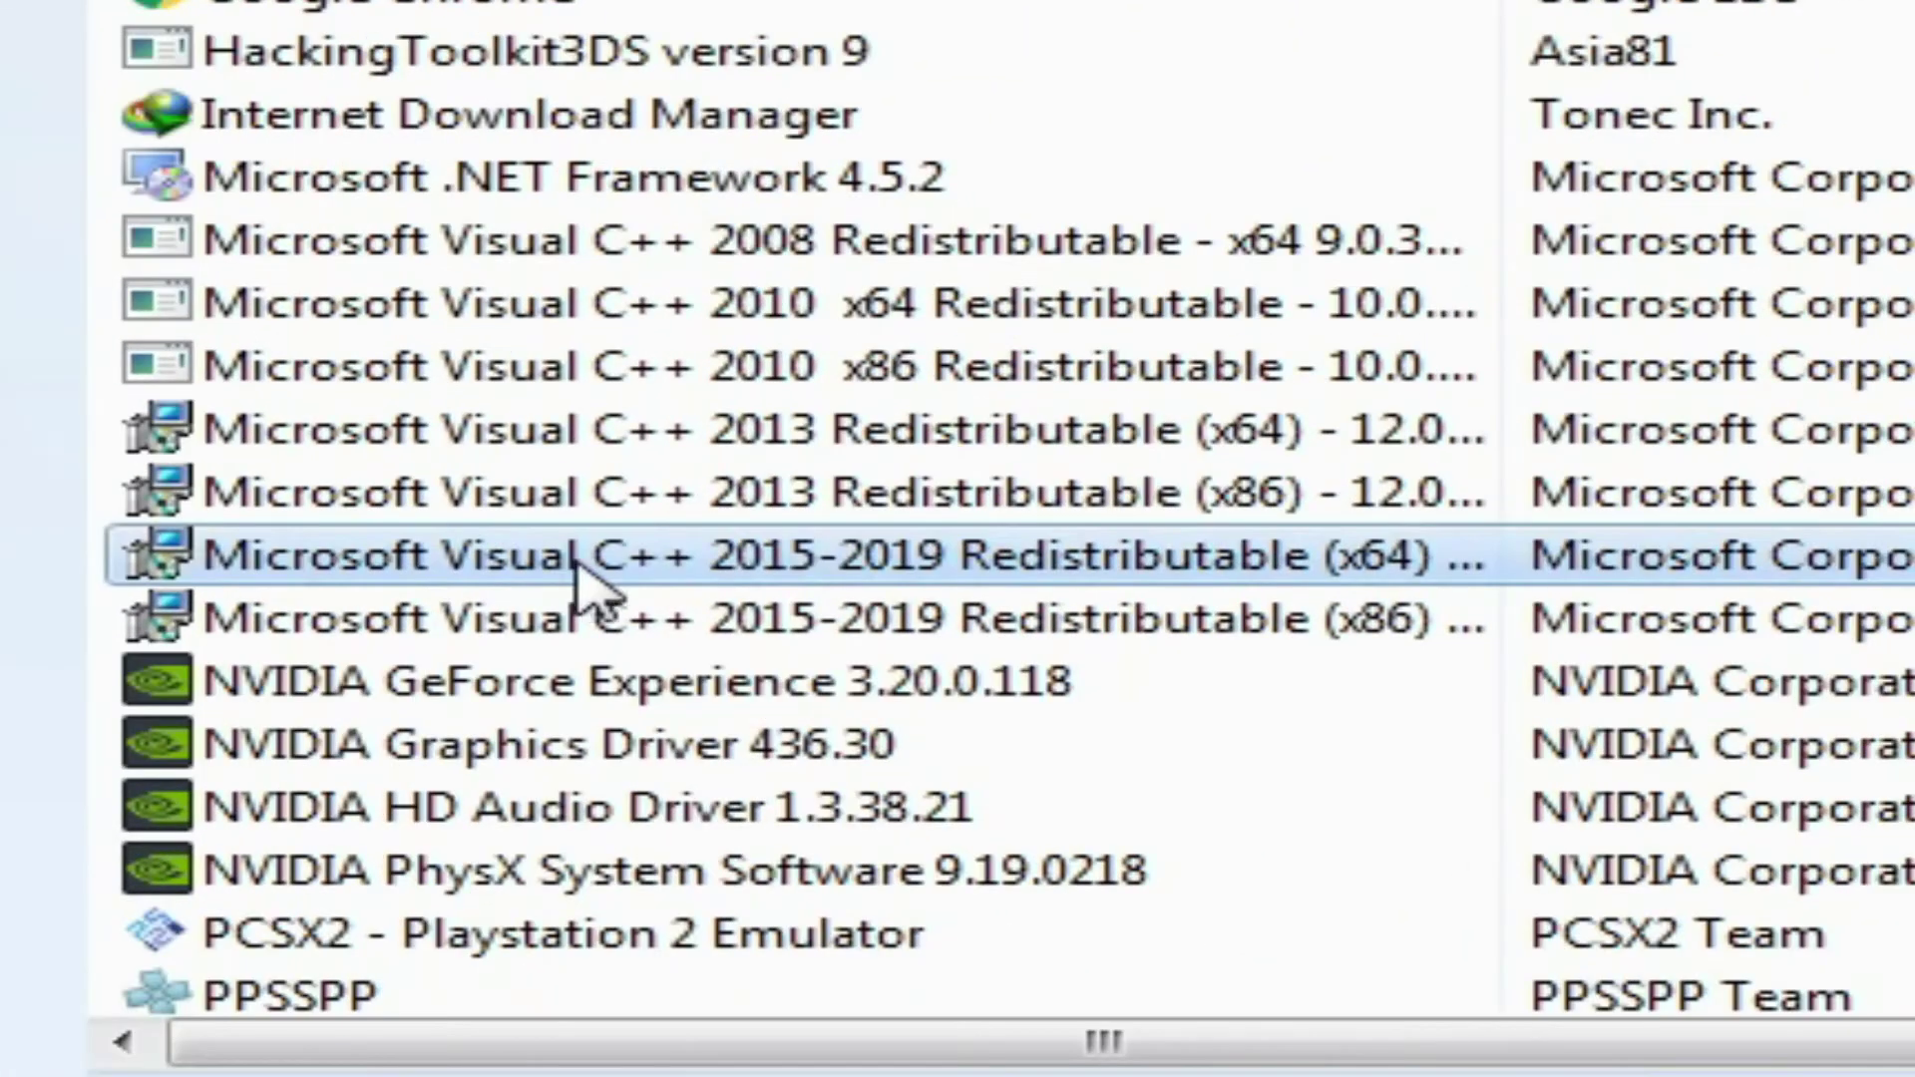
Step: Uninstall Visual C++ 2015-2019 Redistributable (x64) and close the Setup Successful window
{"action": "right_click", "coordinate": [821, 566]}
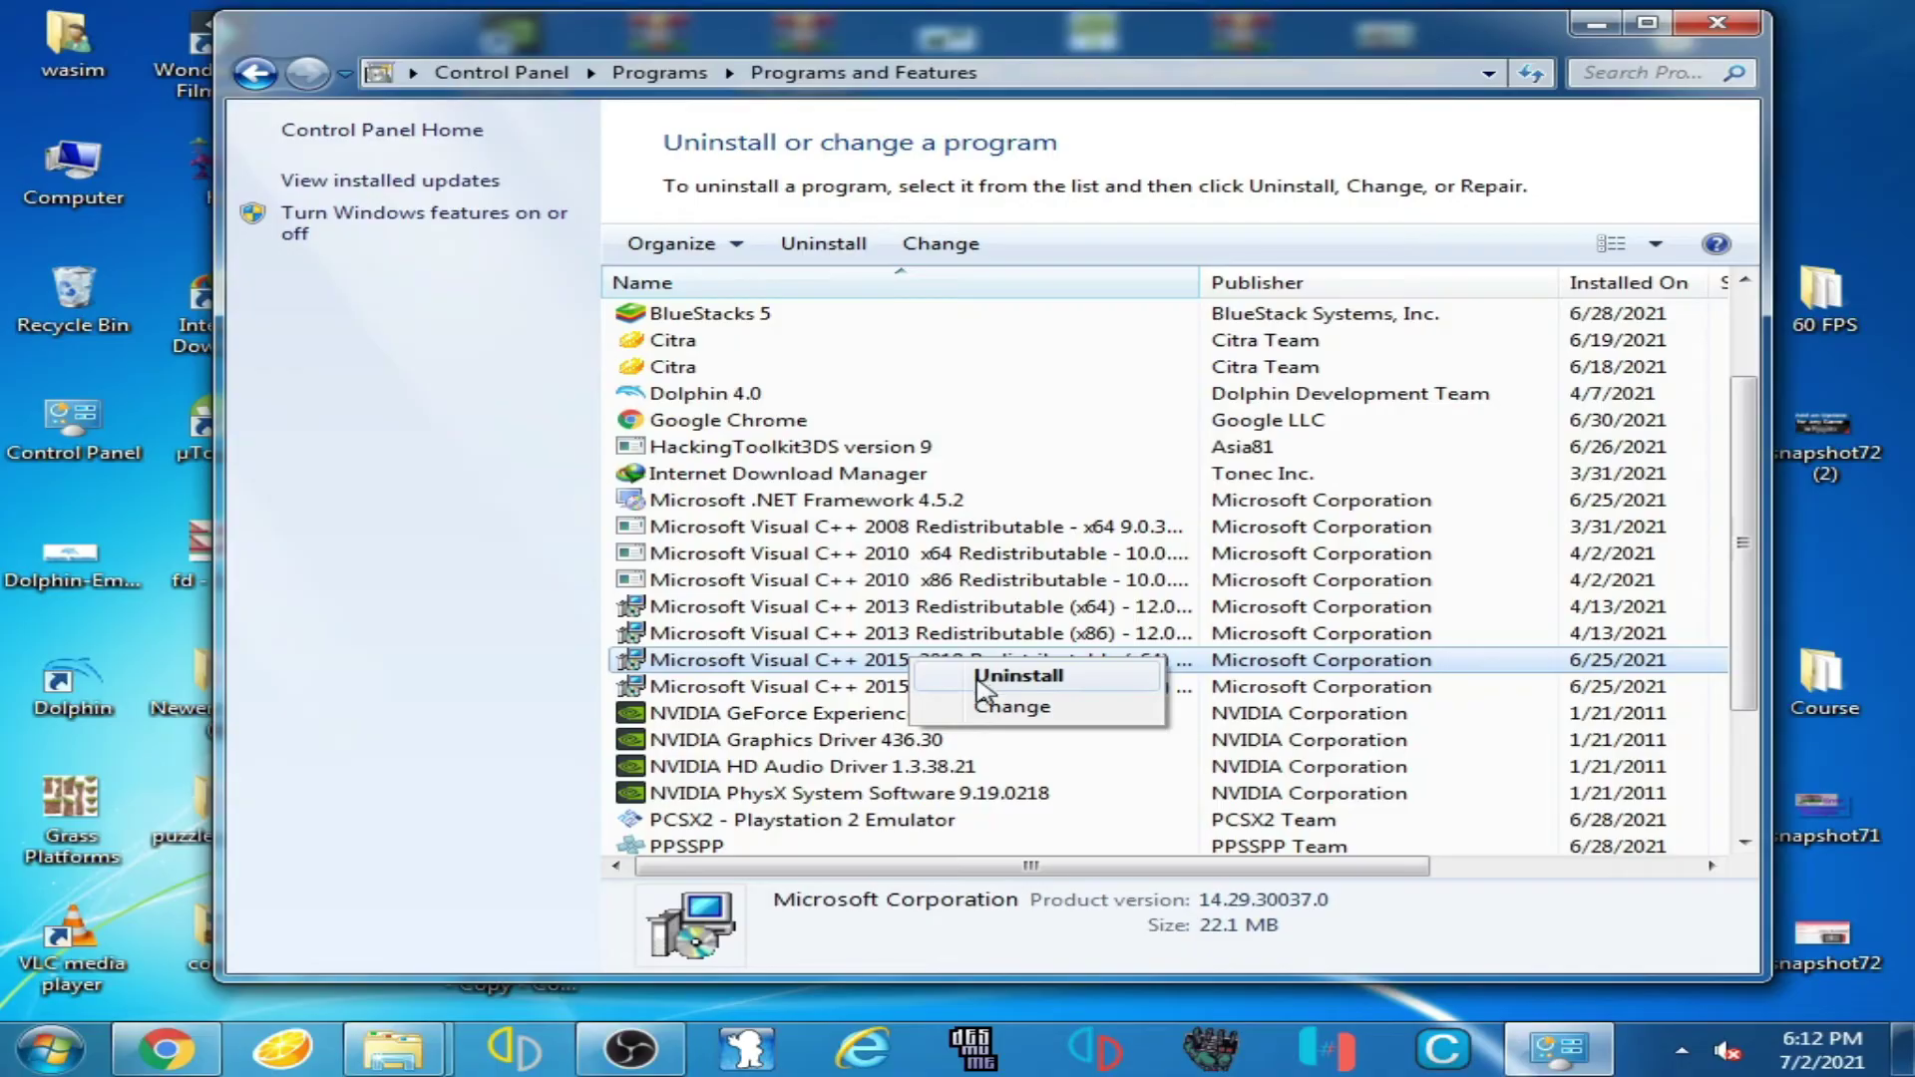
{"action": "left_click", "coordinate": [997, 592]}
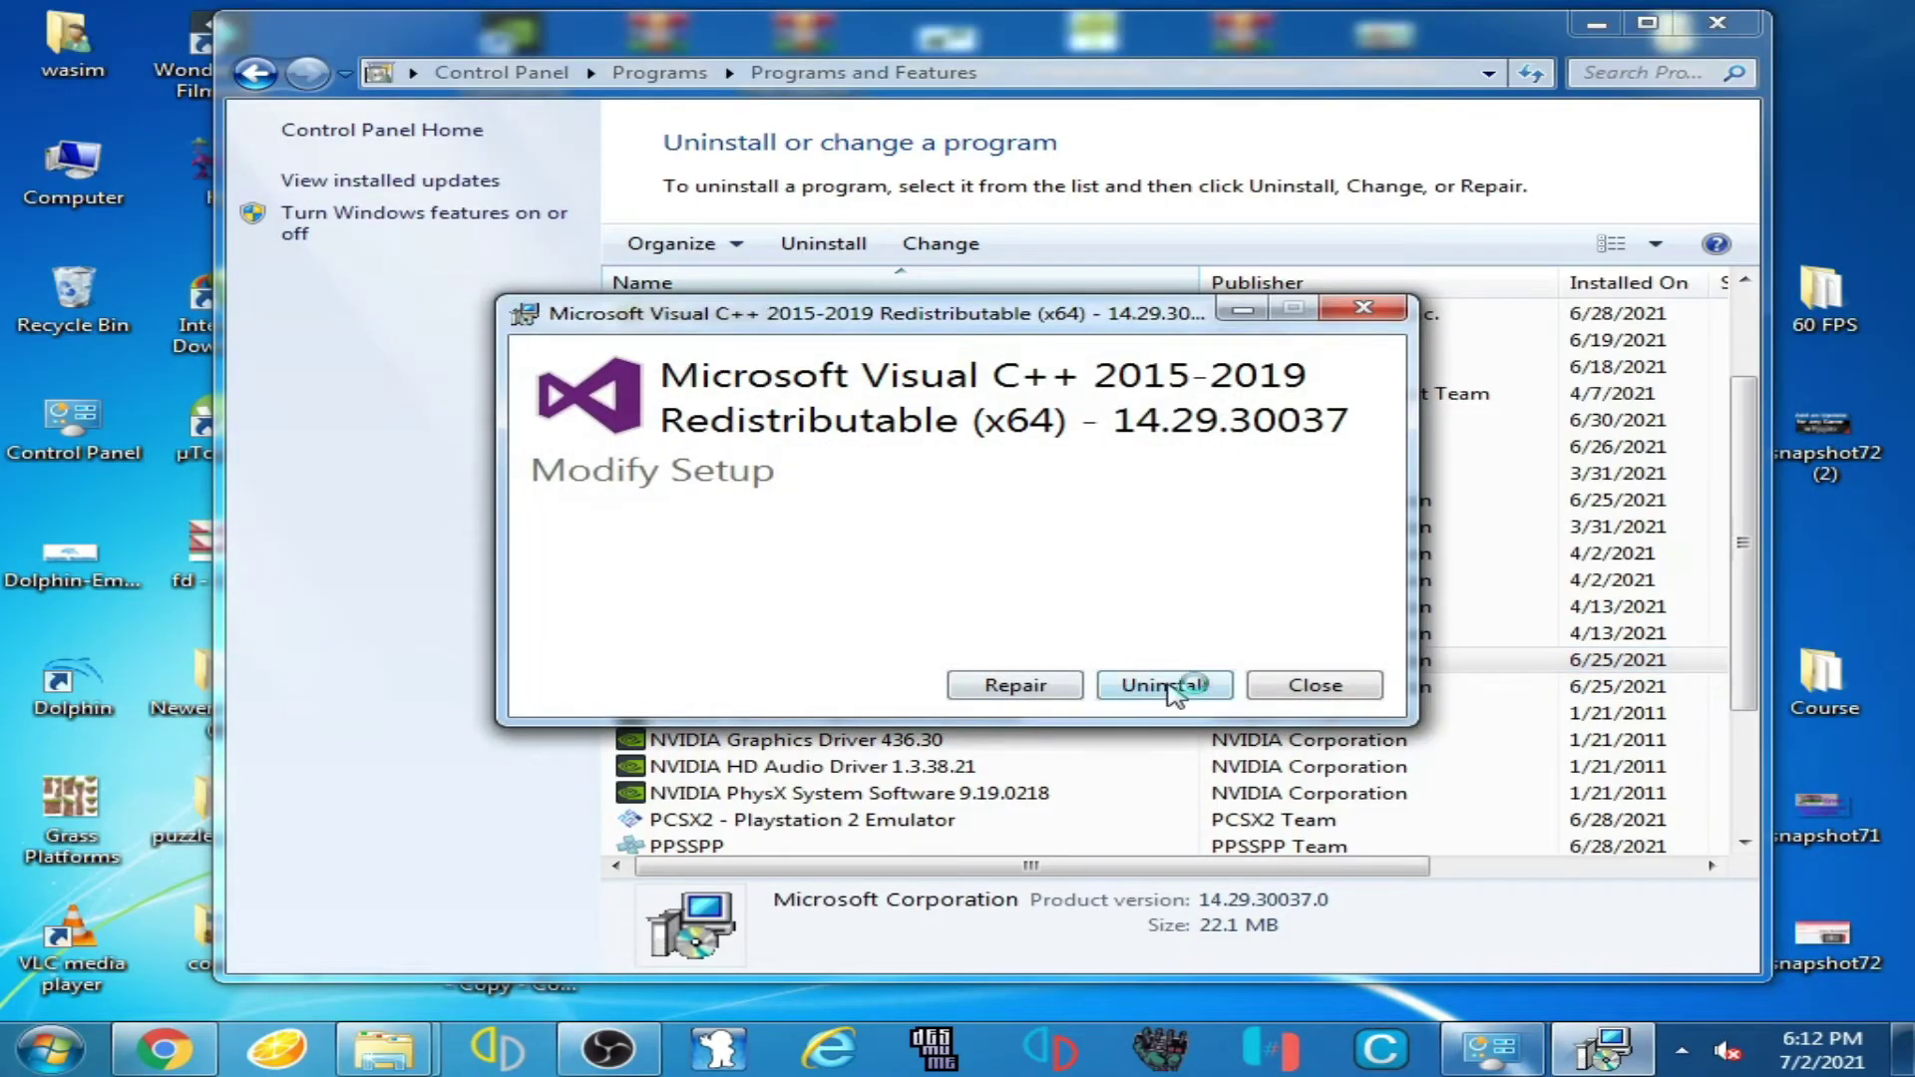
{"action": "left_click", "coordinate": [1165, 686]}
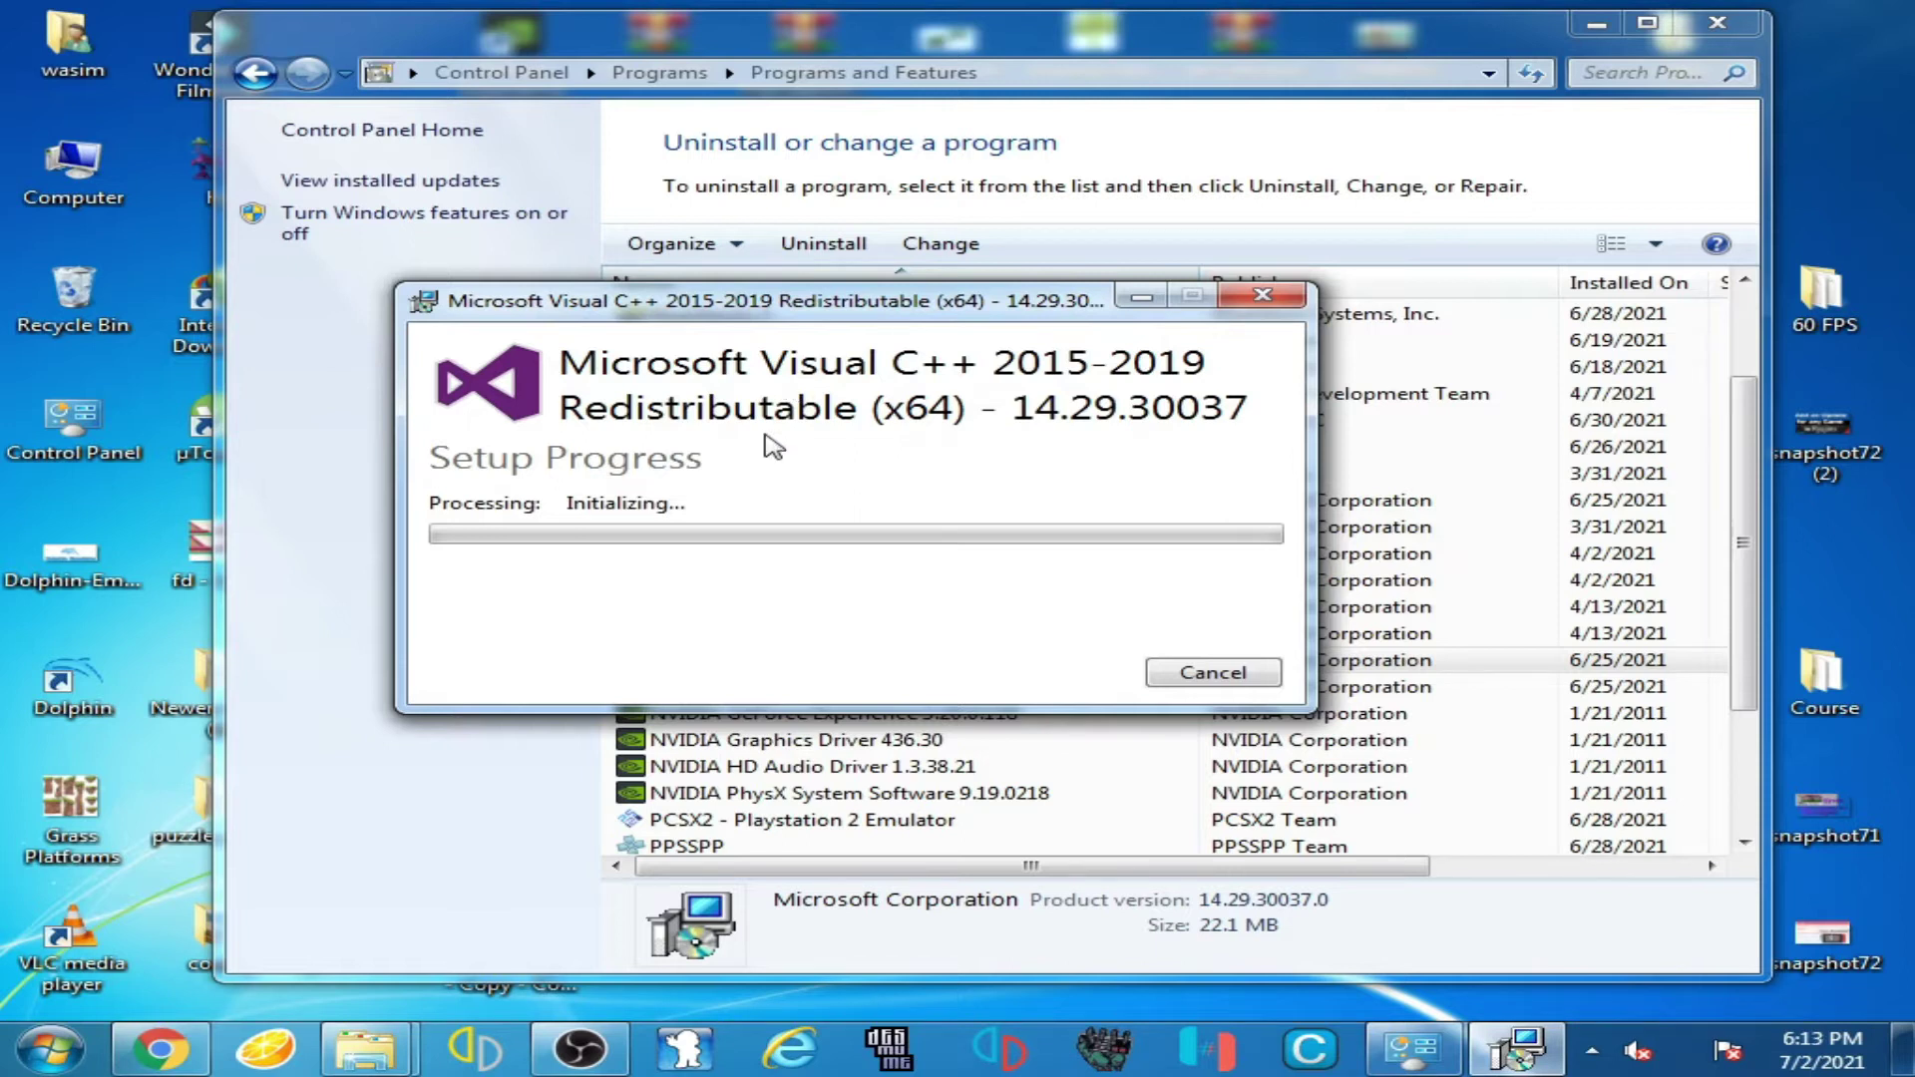
{"action": "left_click_drag", "start_coordinate": [885, 315], "coordinate": [901, 177]}
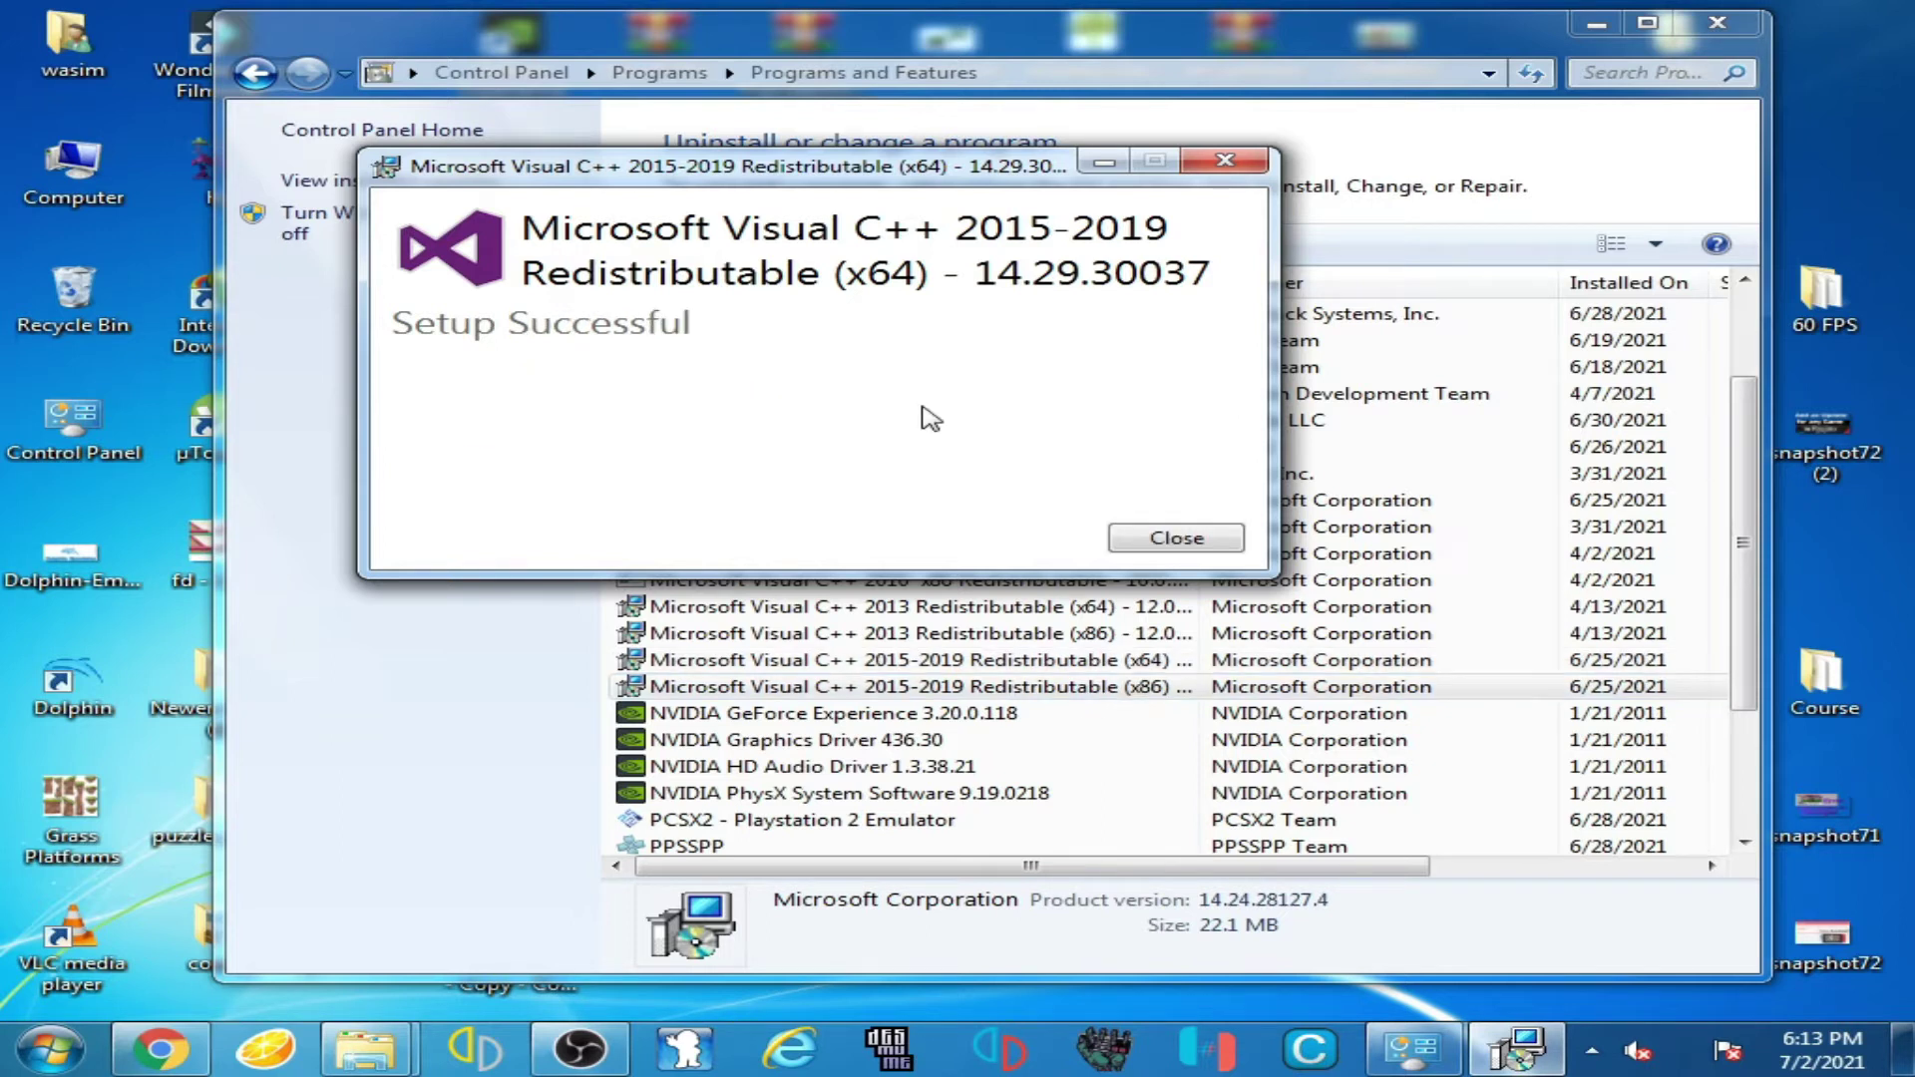
{"action": "left_click", "coordinate": [1169, 537]}
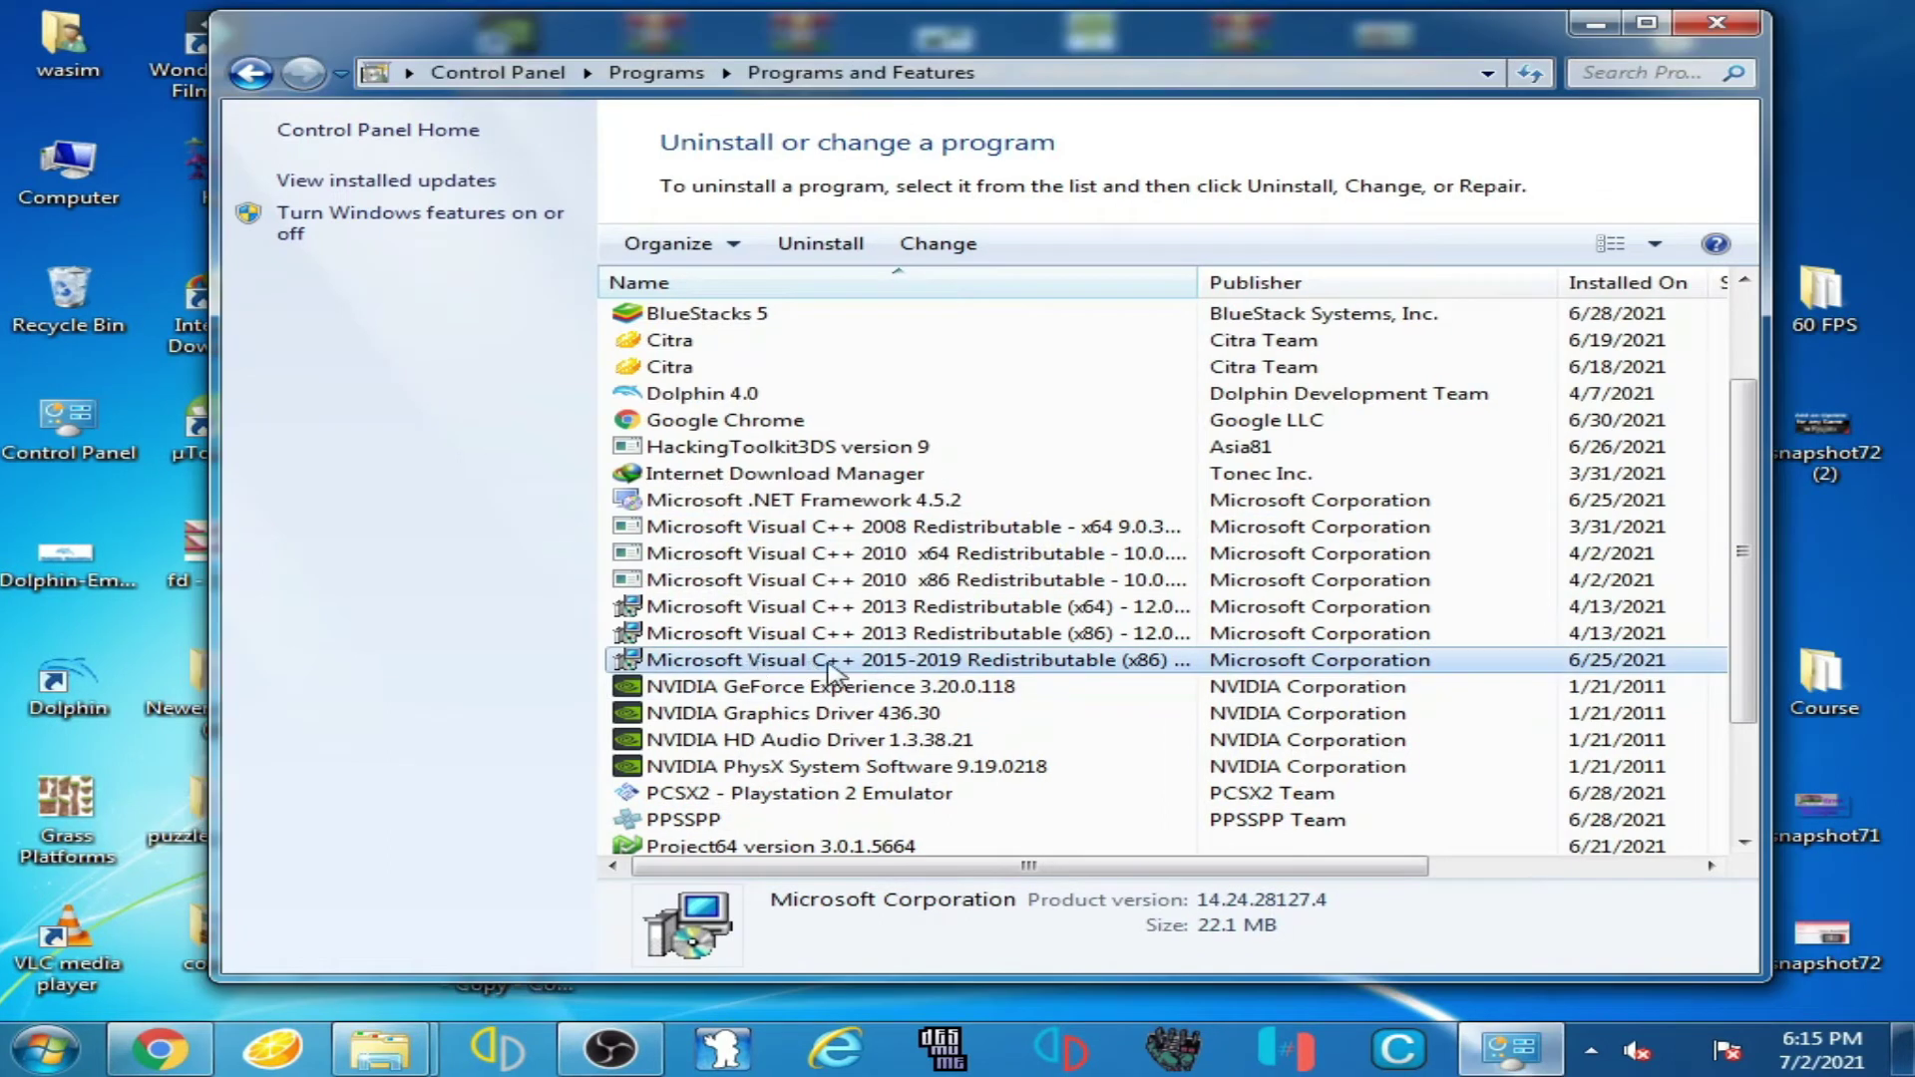
Step: Uninstall Visual C++ 2015-2019 Redistributable (x86), then close Programs and Features
{"action": "right_click", "coordinate": [1064, 670]}
{"action": "left_click", "coordinate": [1120, 678]}
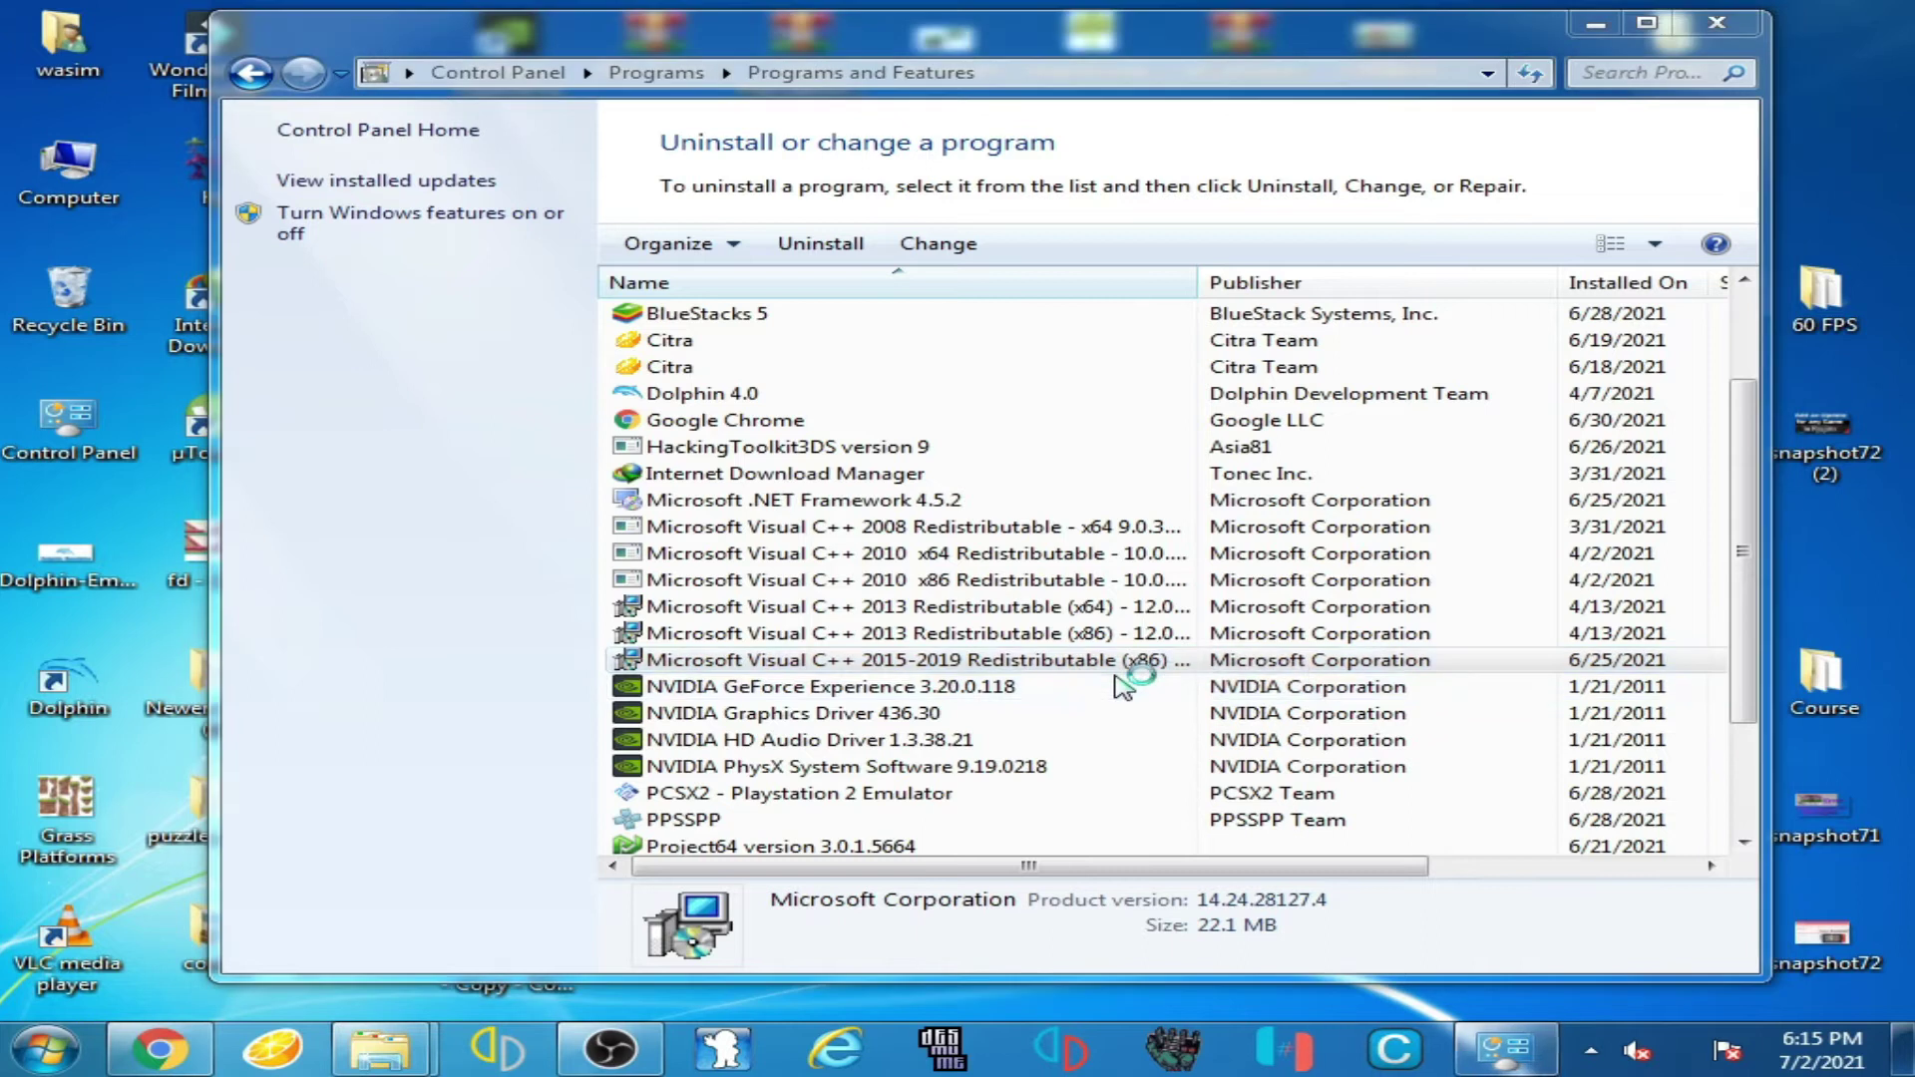
{"action": "left_click", "coordinate": [1137, 686]}
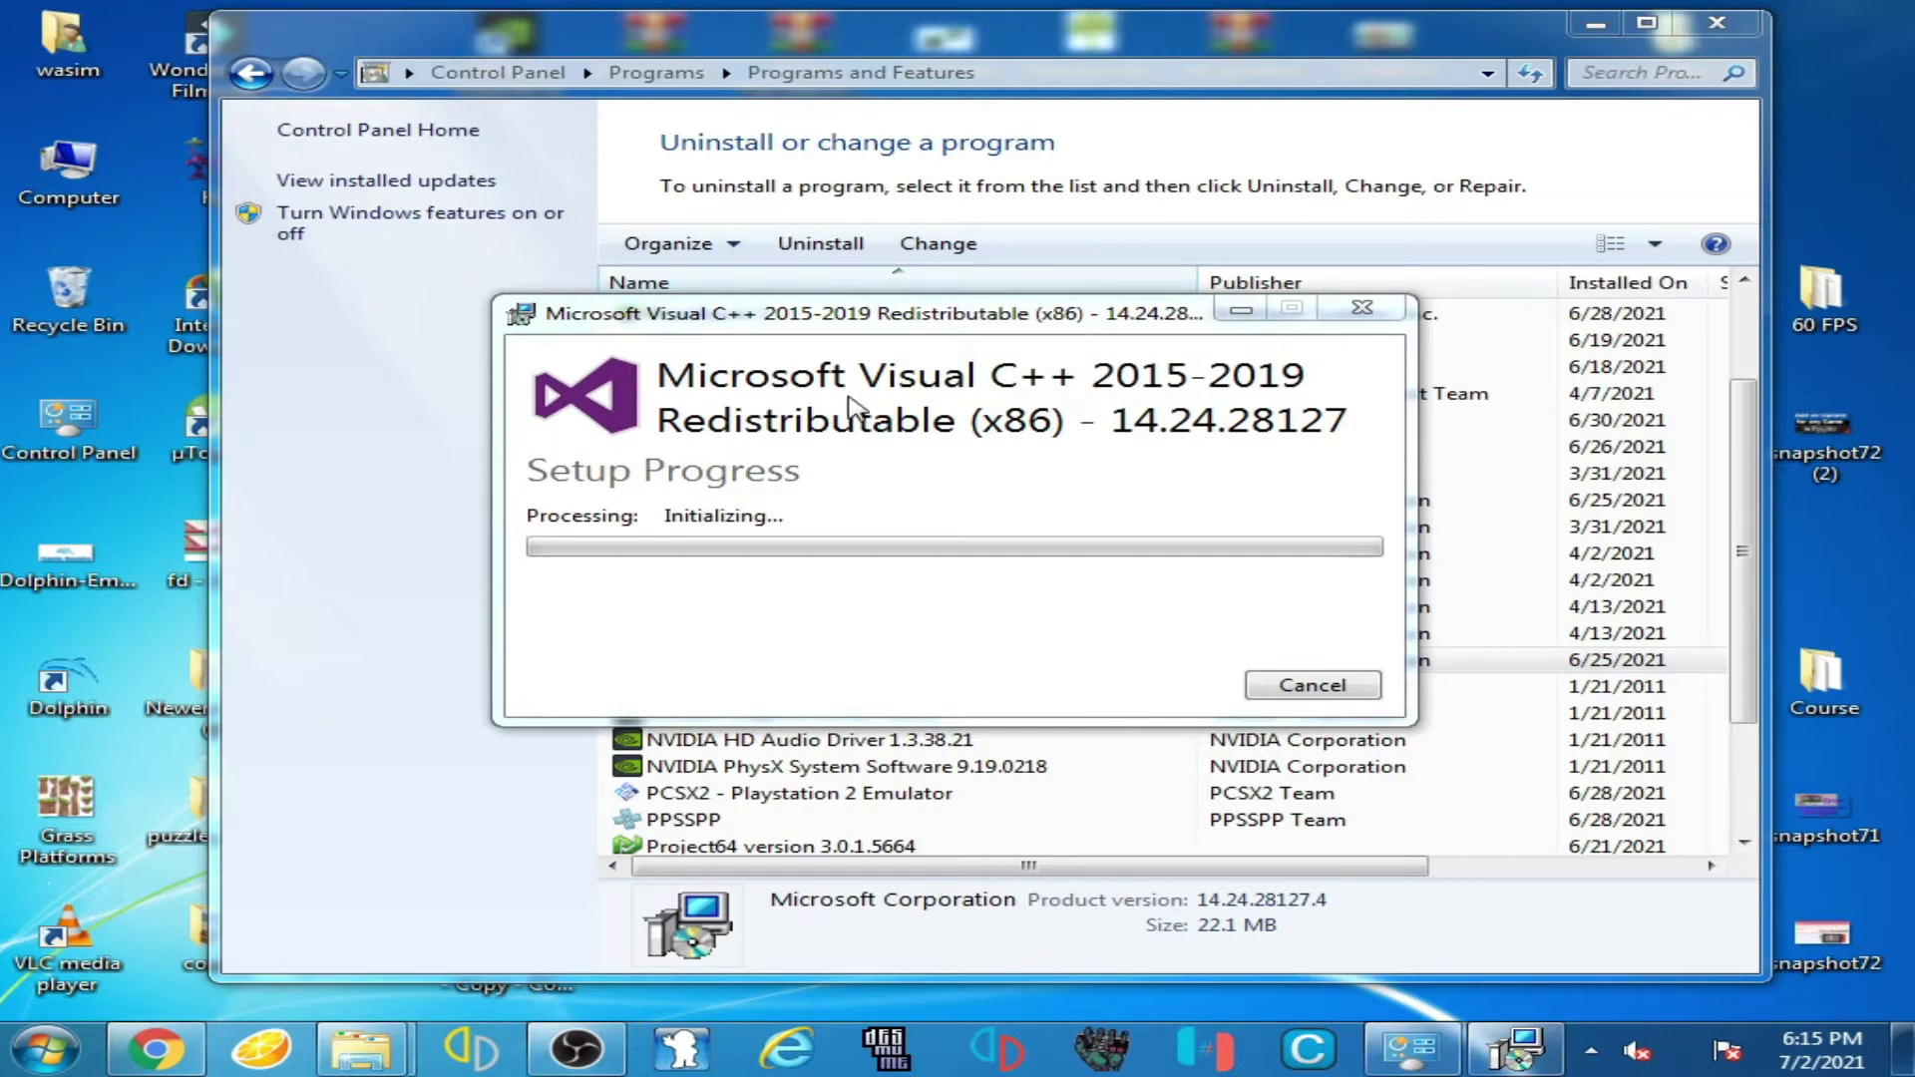
{"action": "mouse_move", "coordinate": [860, 321]}
{"action": "left_mouse_down"}
{"action": "mouse_move", "coordinate": [1279, 433]}
{"action": "mouse_move", "coordinate": [874, 319]}
{"action": "left_mouse_up"}
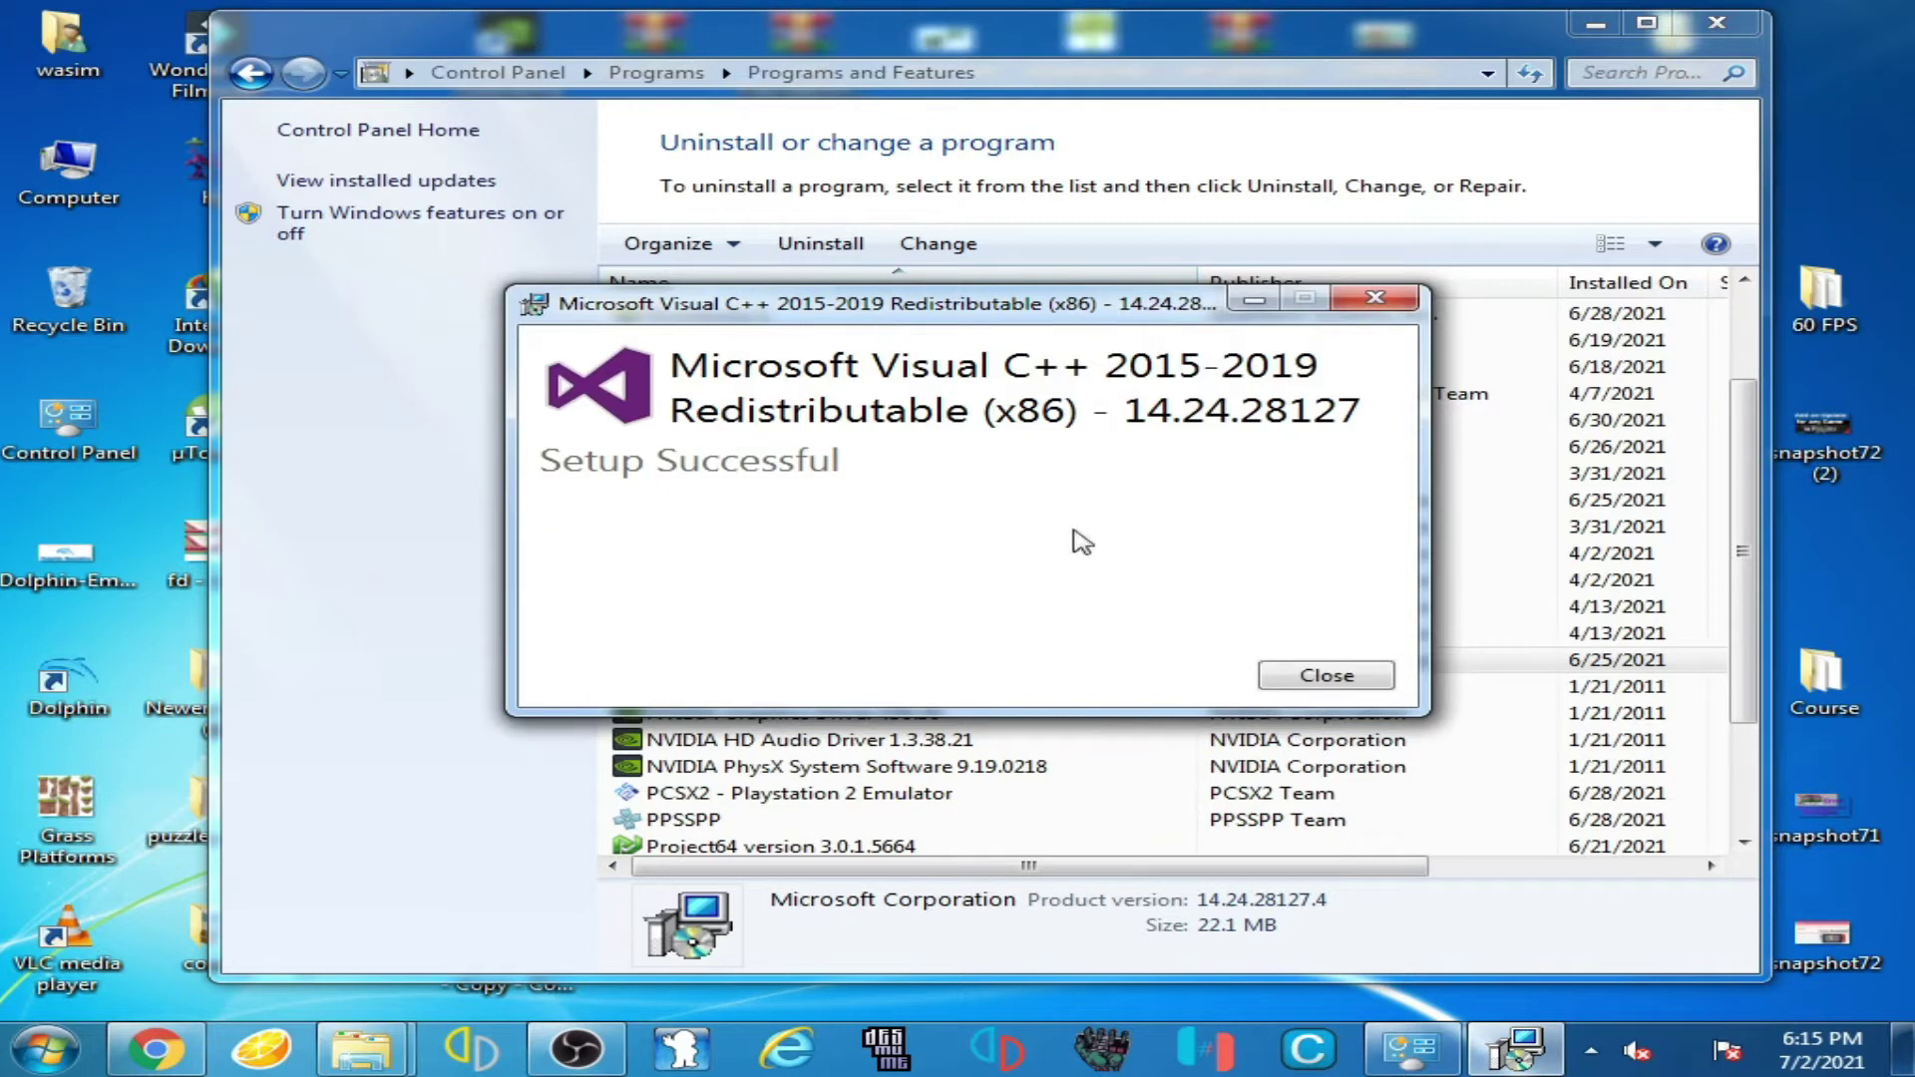
{"action": "left_click", "coordinate": [1327, 679]}
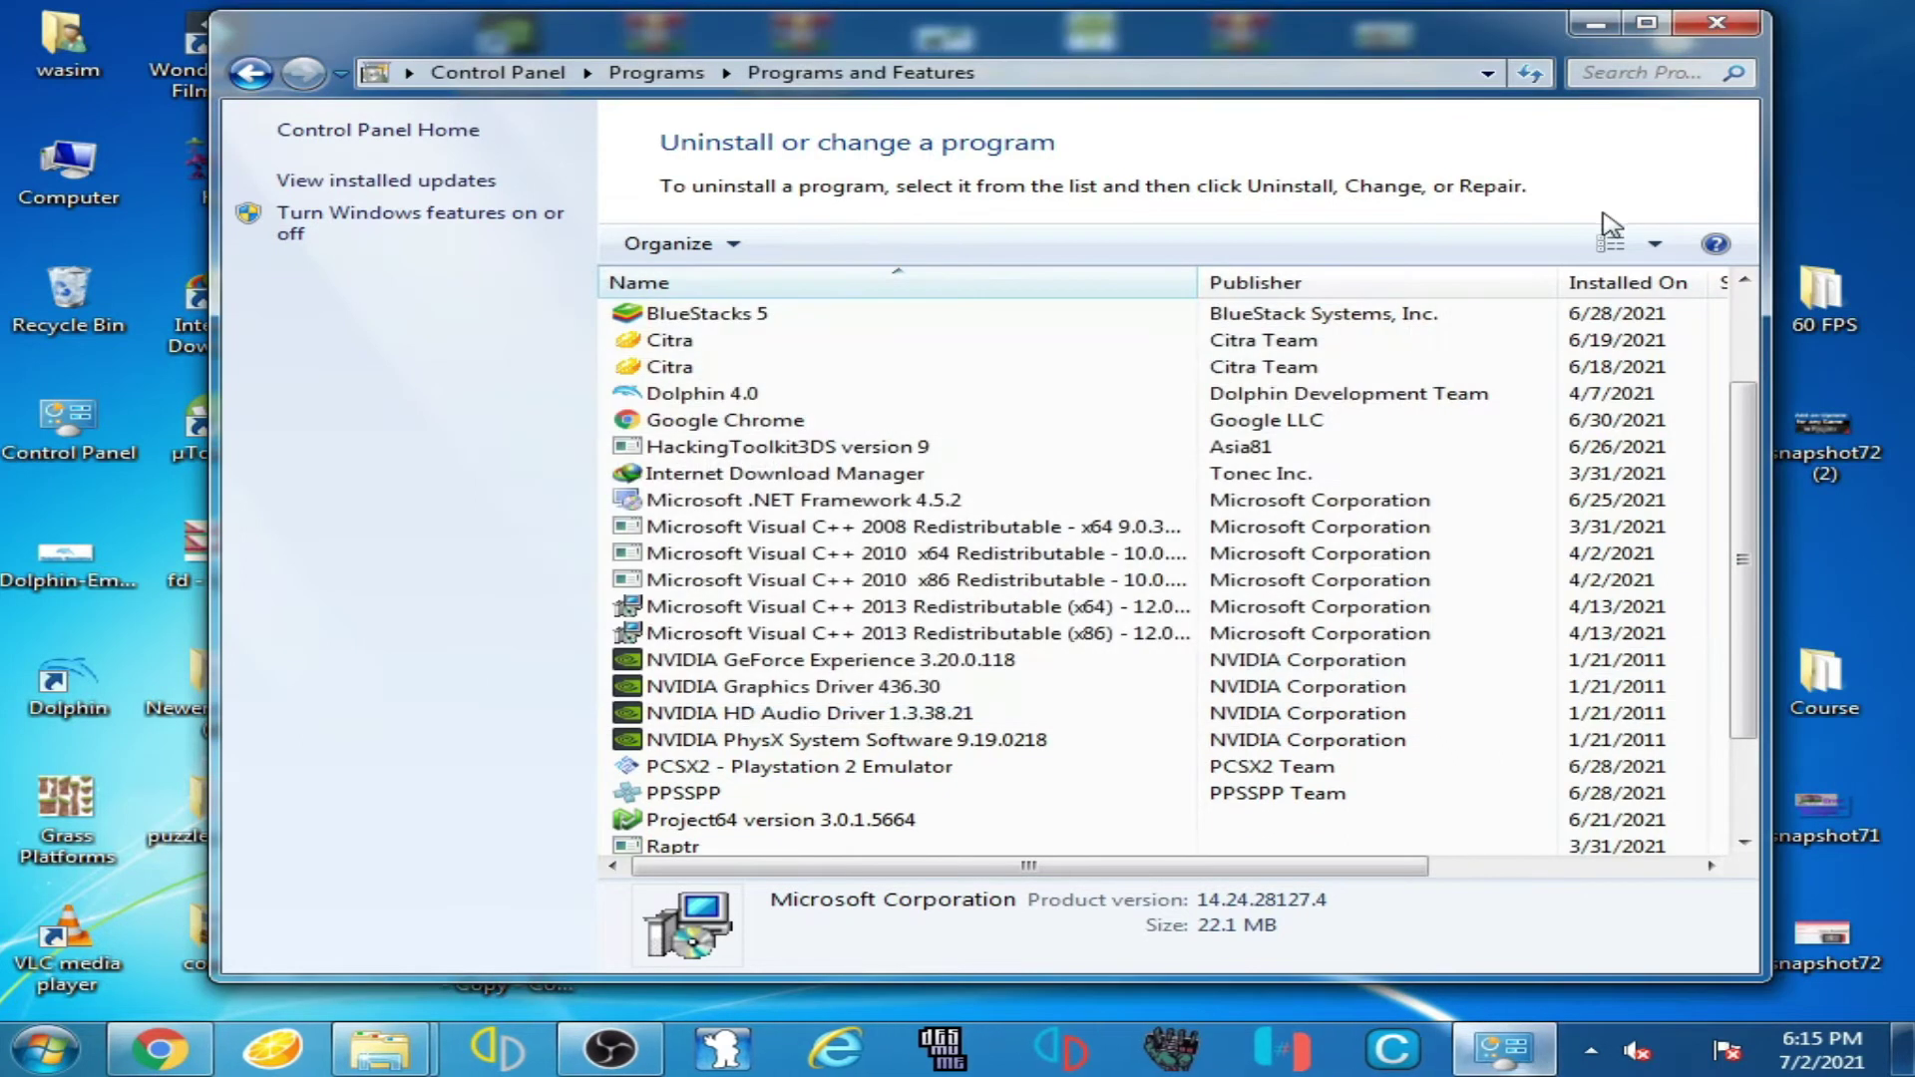
Step: Refresh the desktop
{"action": "left_click", "coordinate": [1717, 23]}
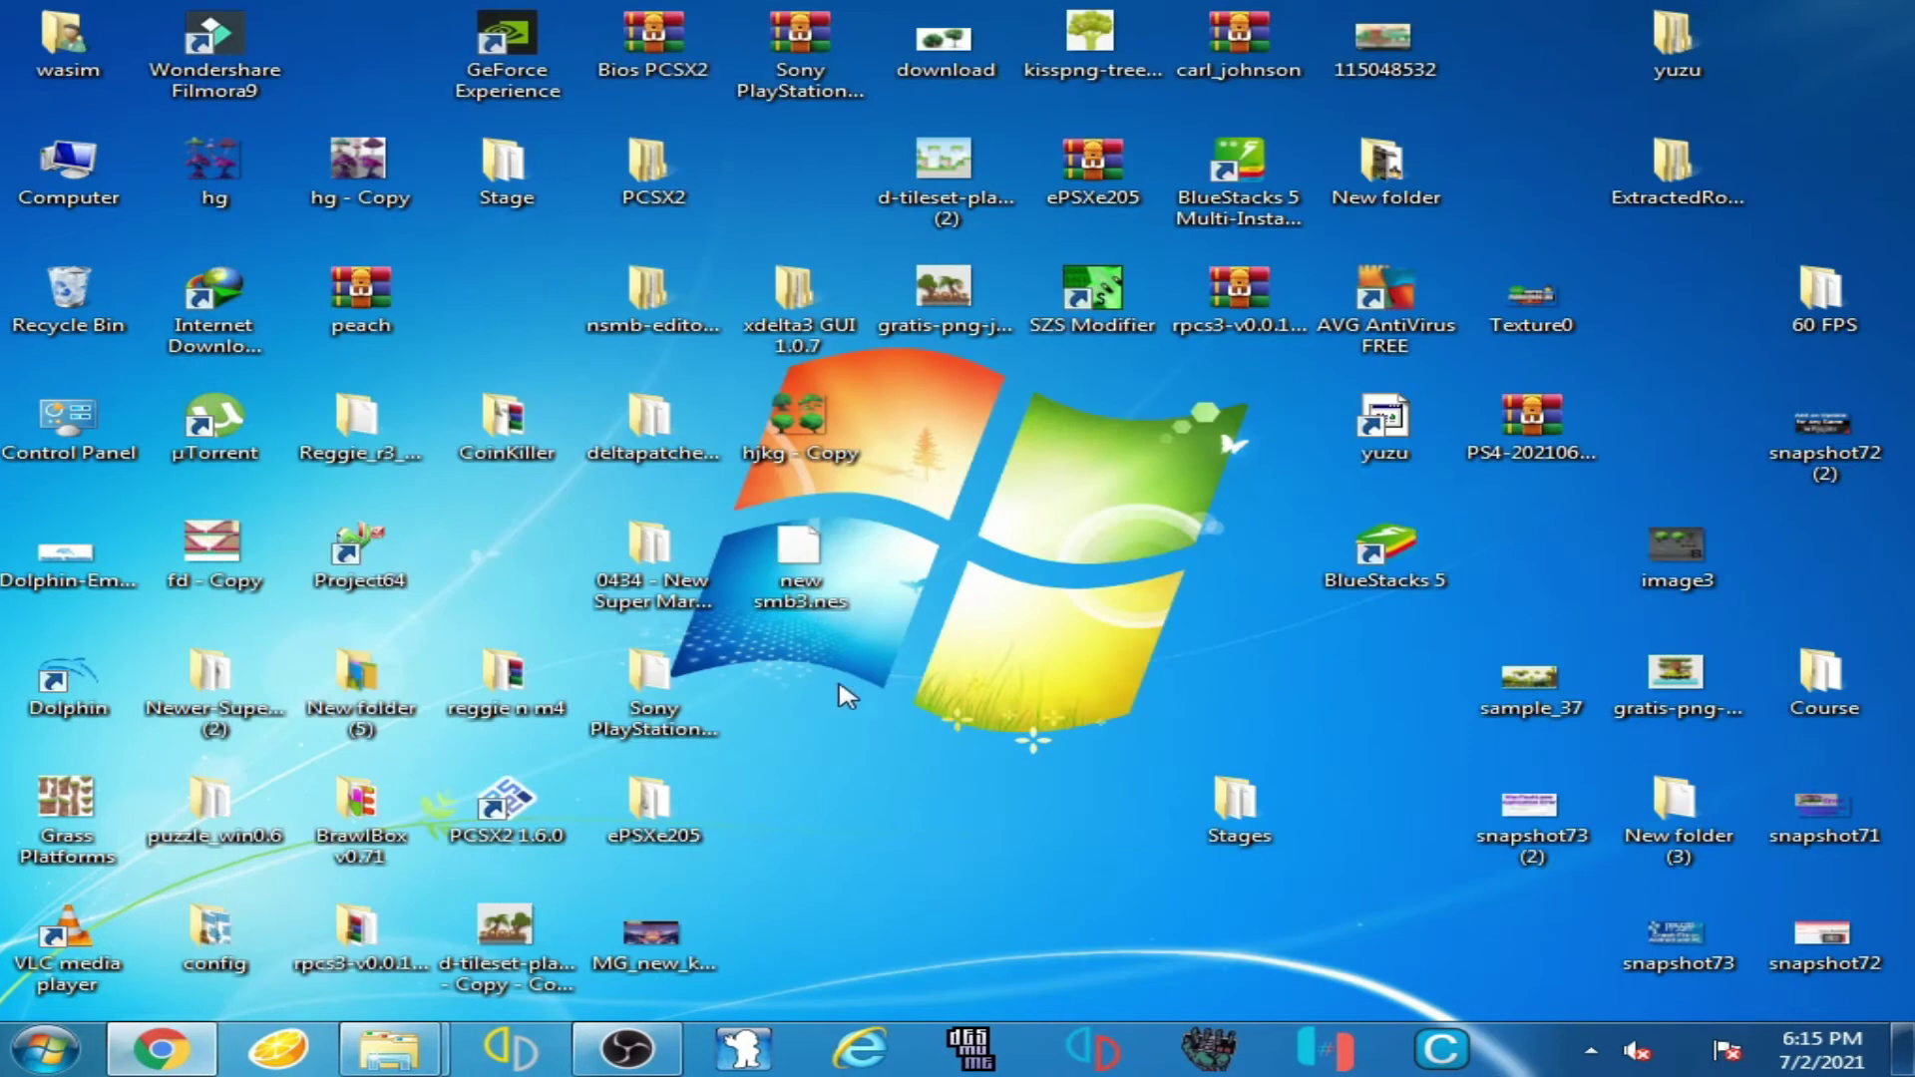
{"action": "right_click", "coordinate": [1073, 546]}
{"action": "left_click", "coordinate": [1149, 663]}
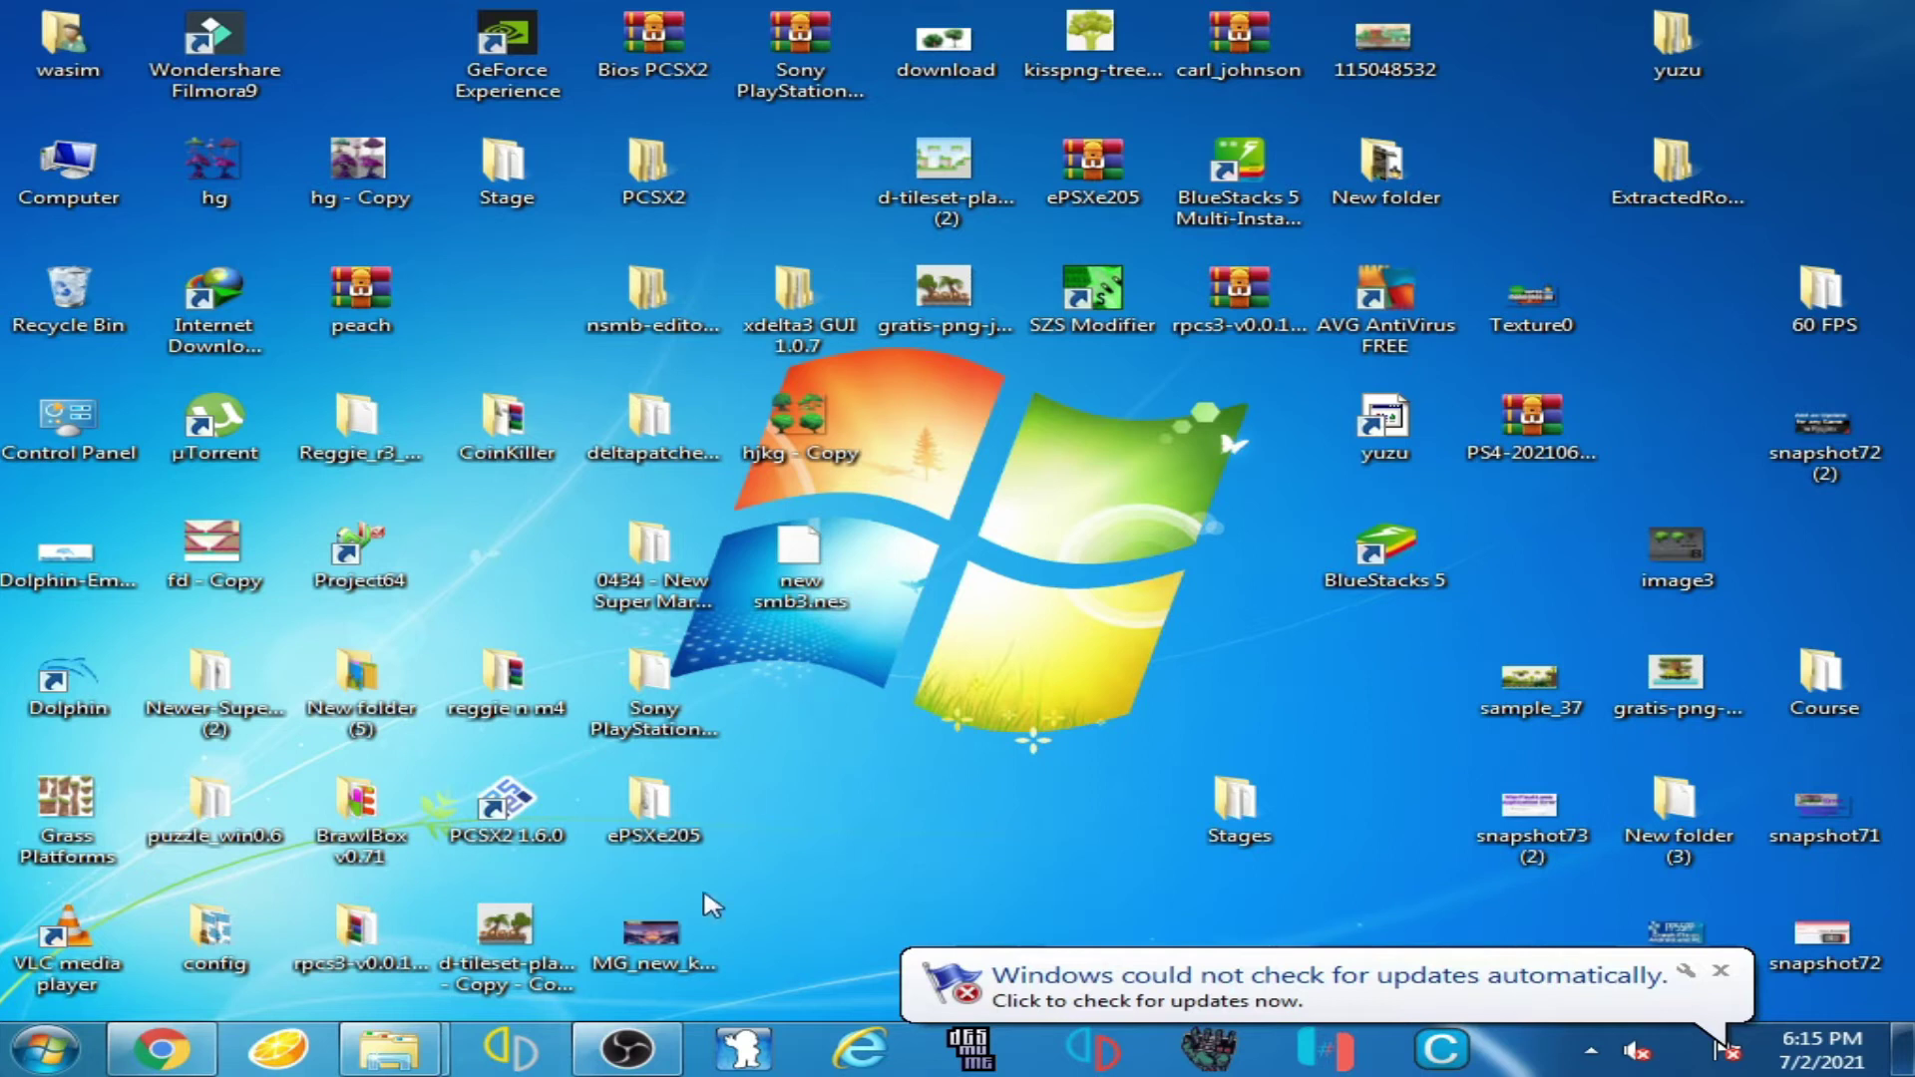
Step: Run windows6.1-kb2882822-x64 from the H: folder and dismiss the already-installed message
{"action": "mouse_move", "coordinate": [391, 1048]}
{"action": "left_click", "coordinate": [608, 908]}
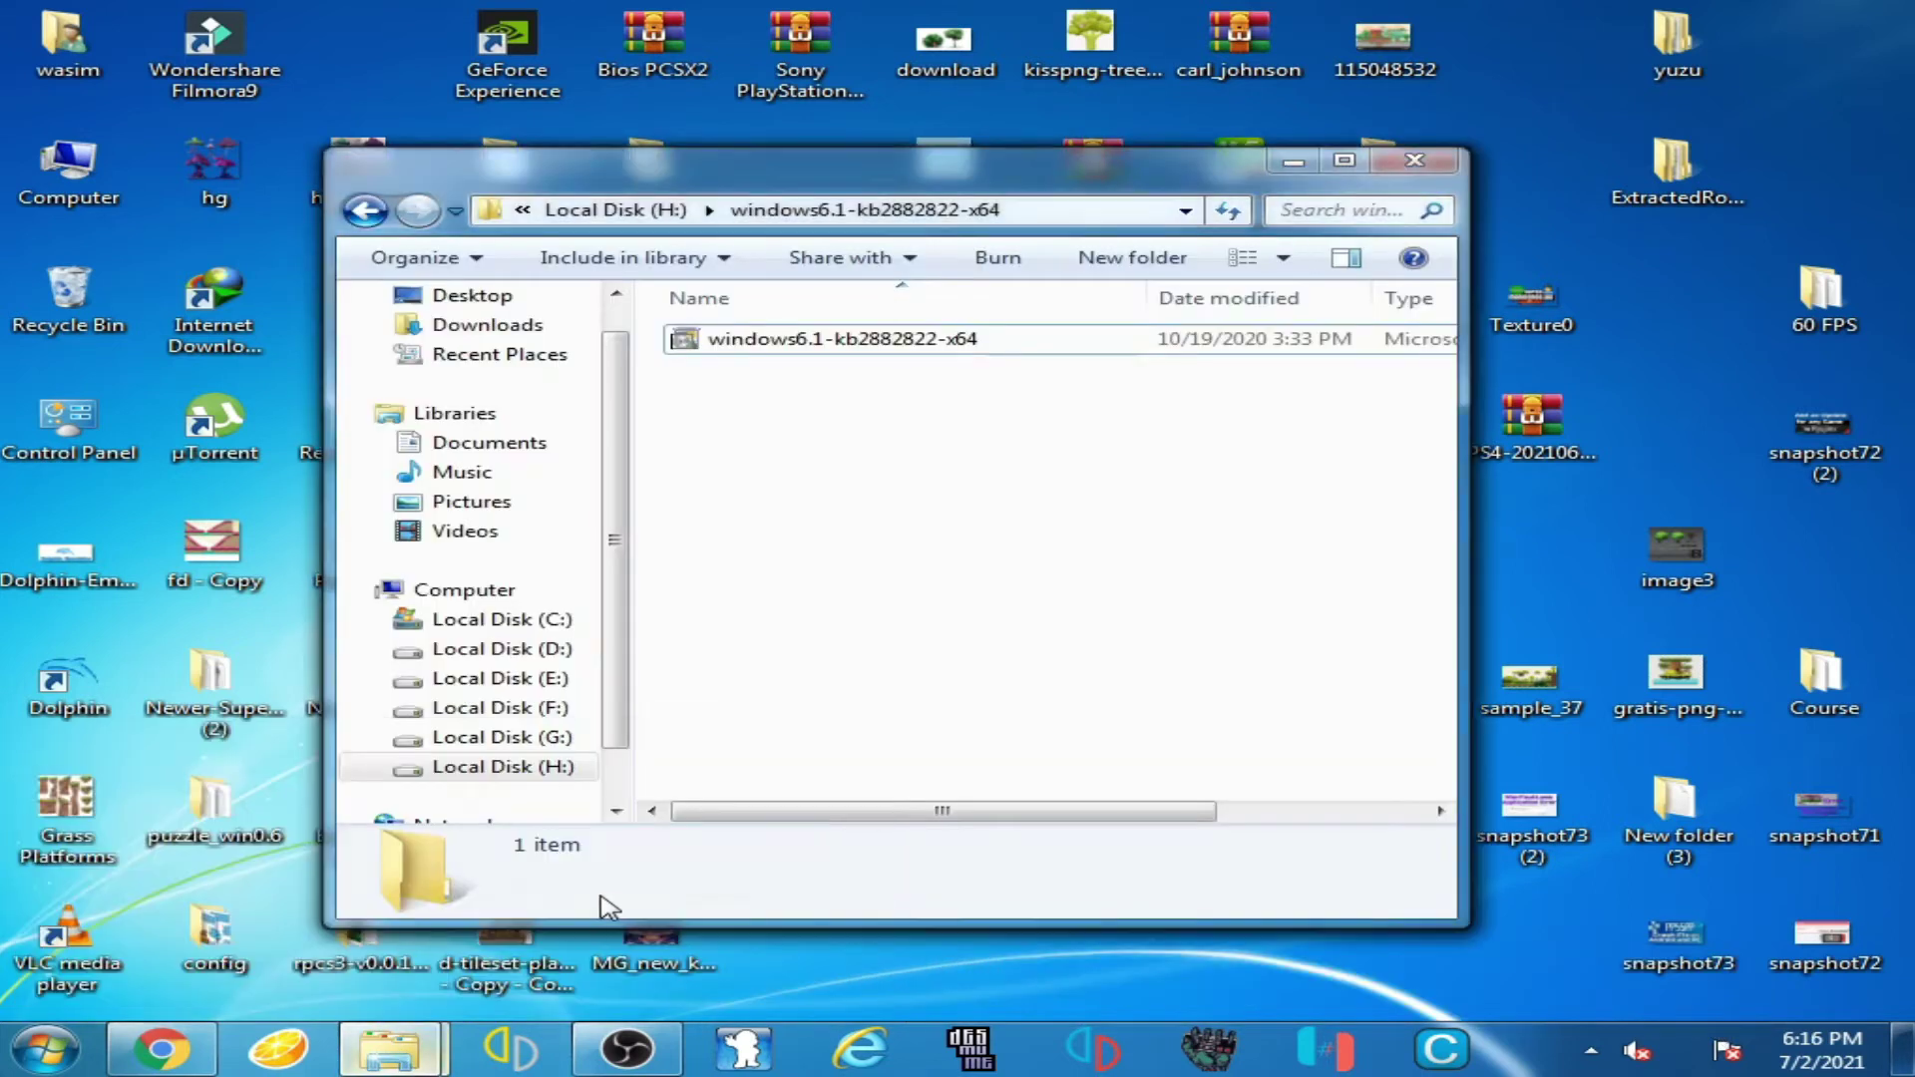
{"action": "left_click_drag", "start_coordinate": [816, 178], "coordinate": [902, 262]}
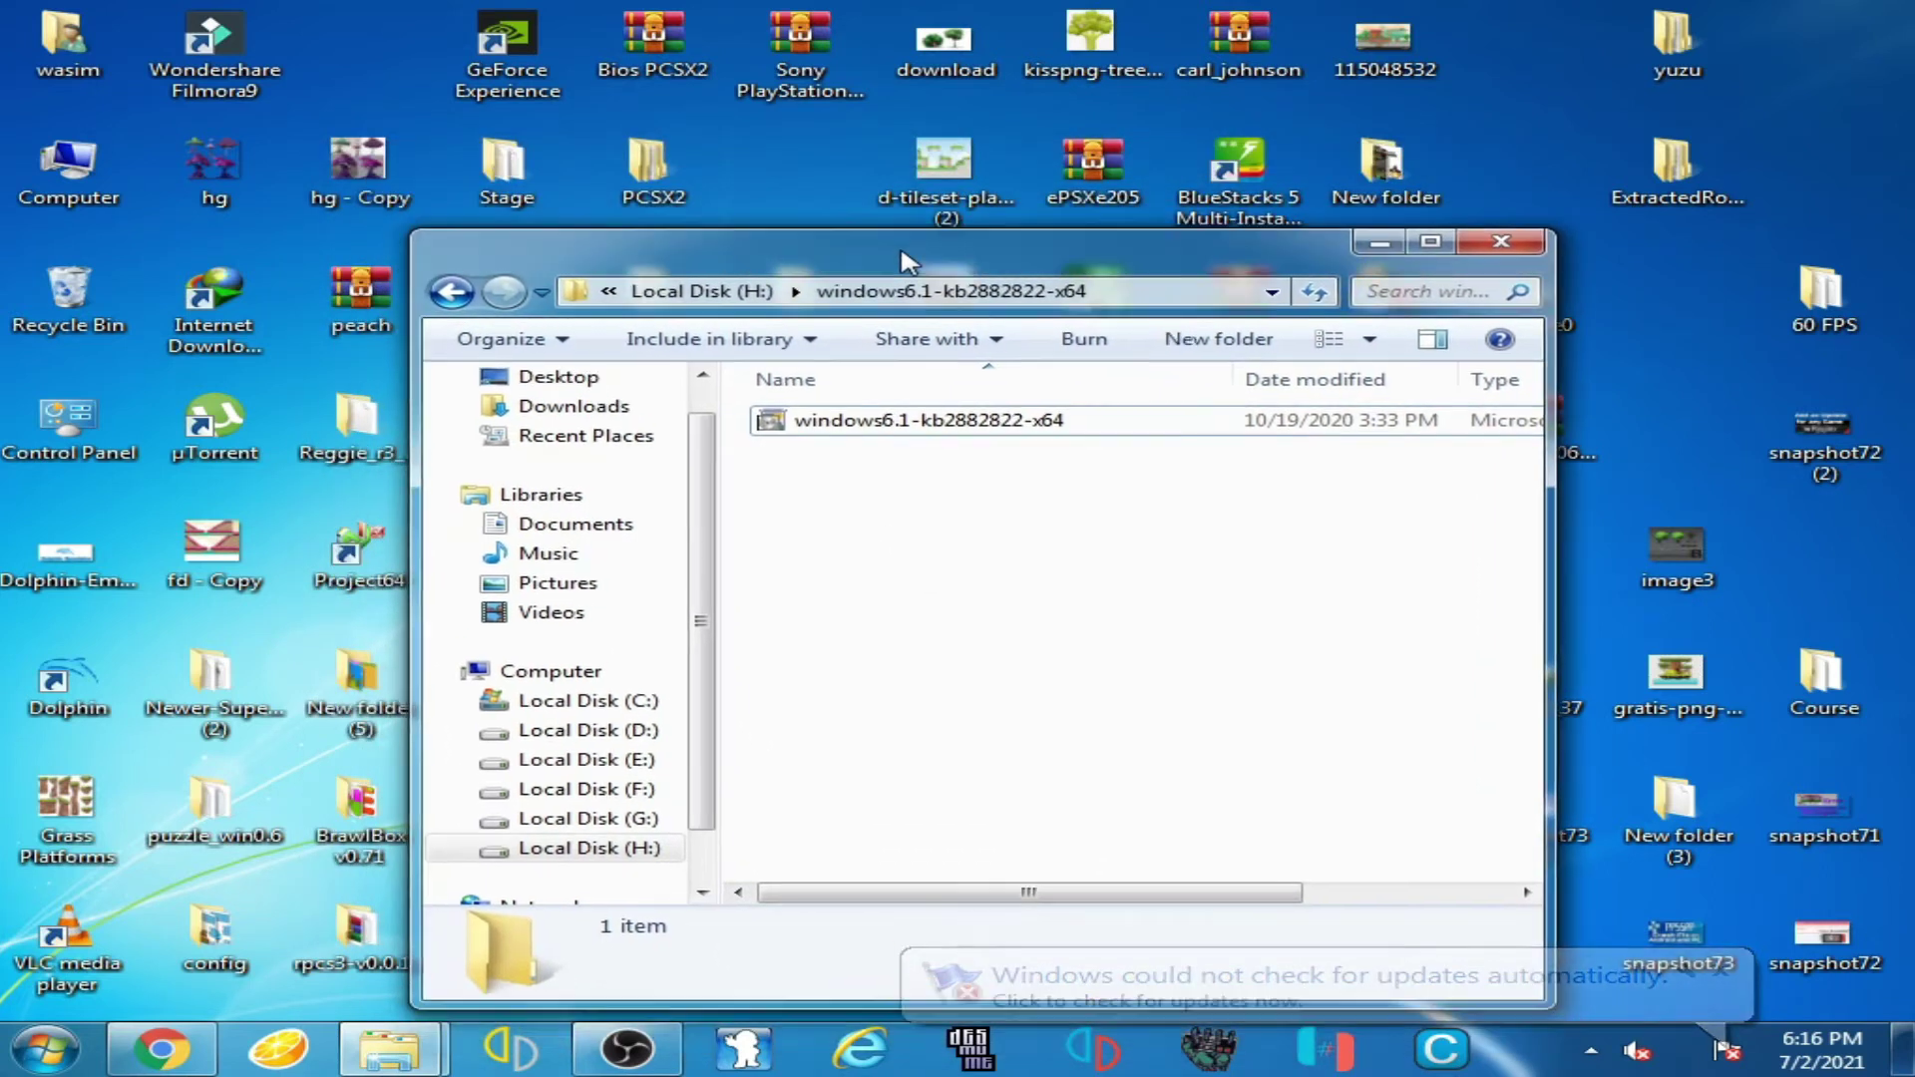
{"action": "right_click", "coordinate": [890, 425]}
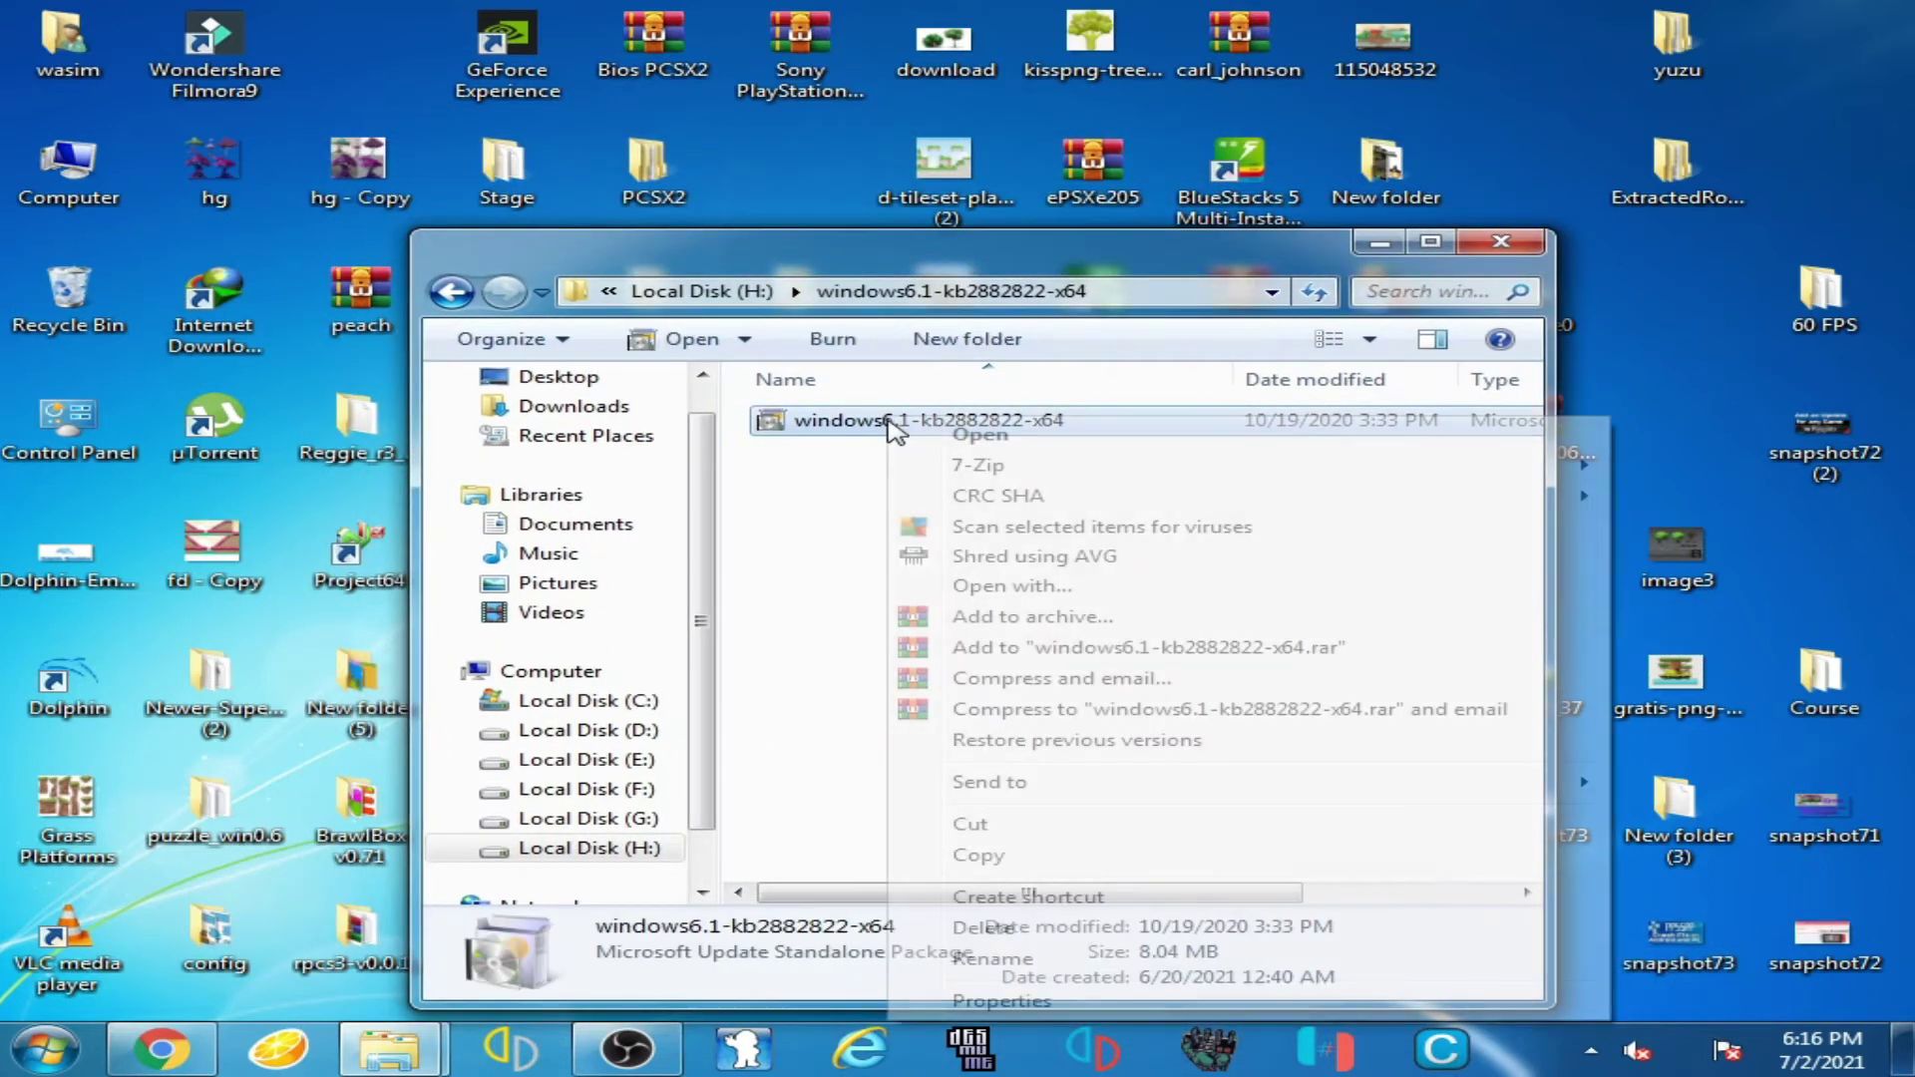
{"action": "left_click", "coordinate": [960, 436]}
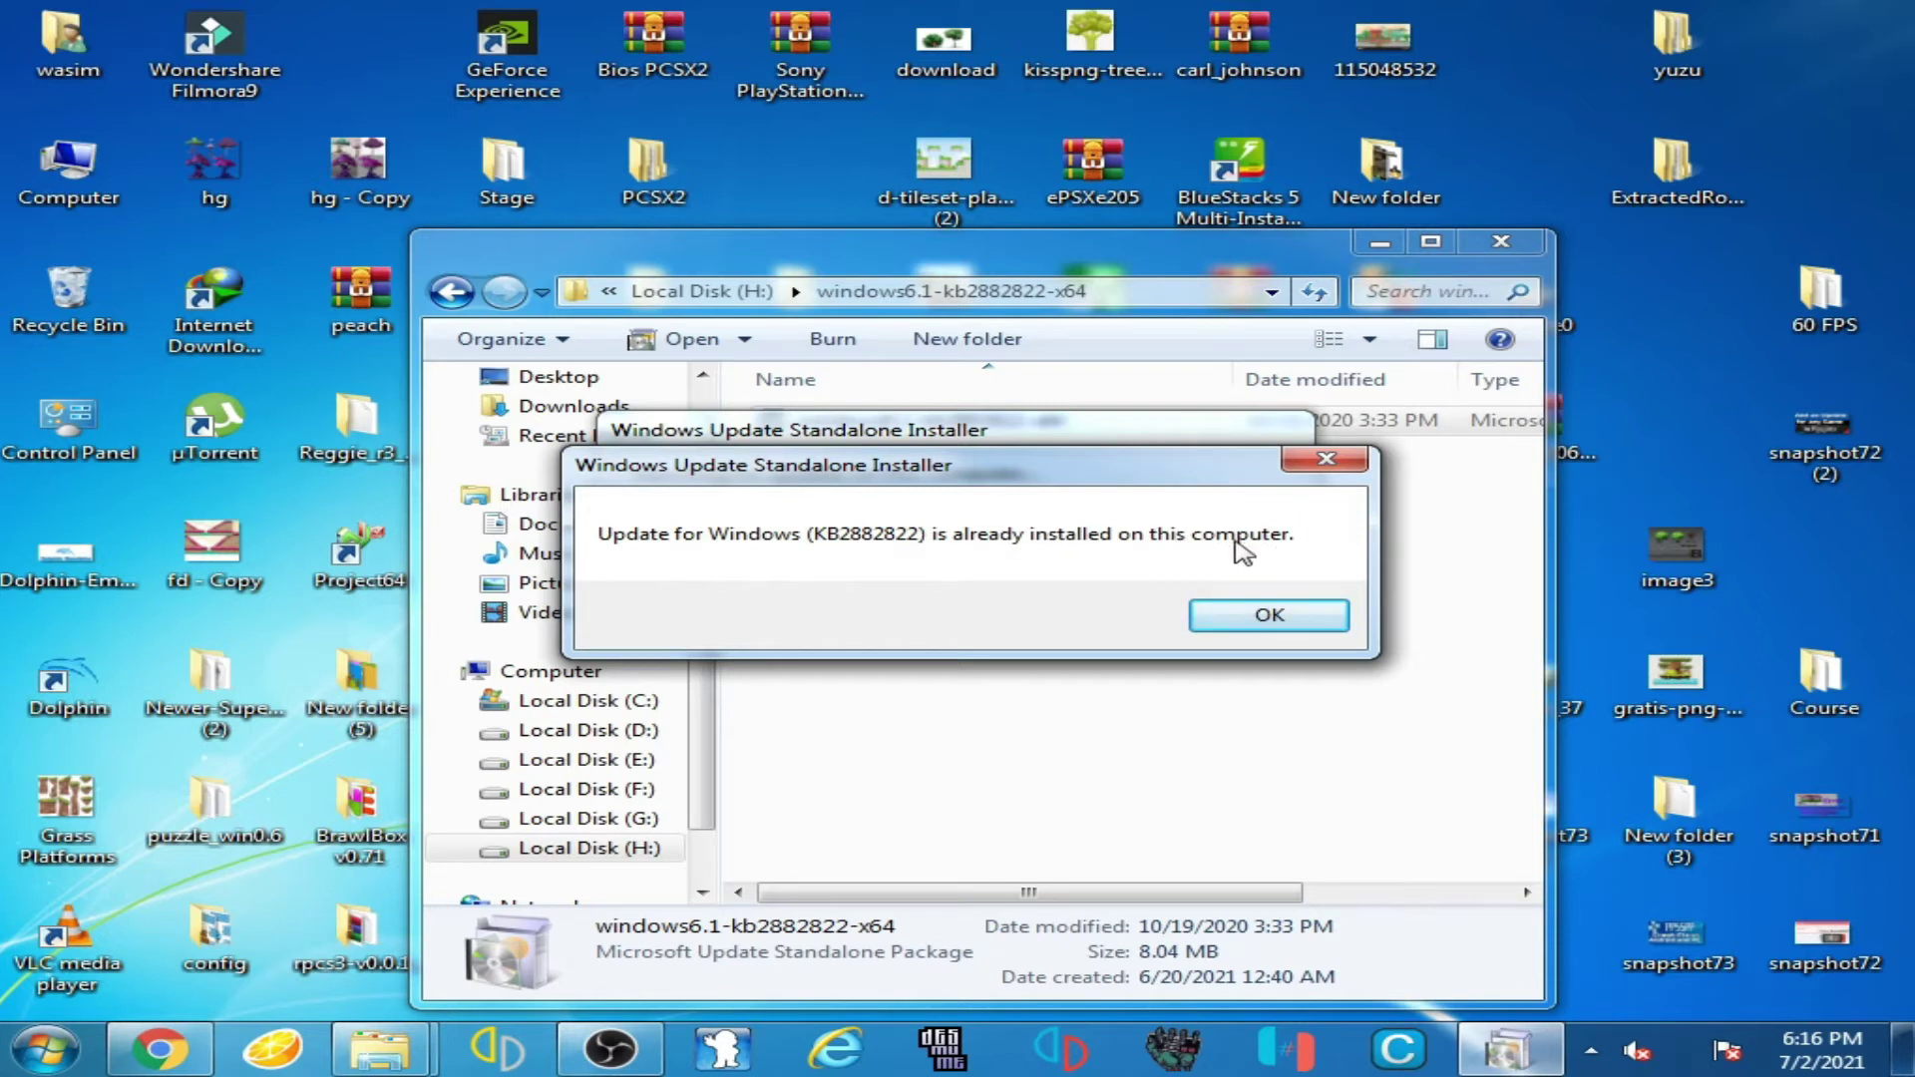
{"action": "left_click", "coordinate": [1237, 614]}
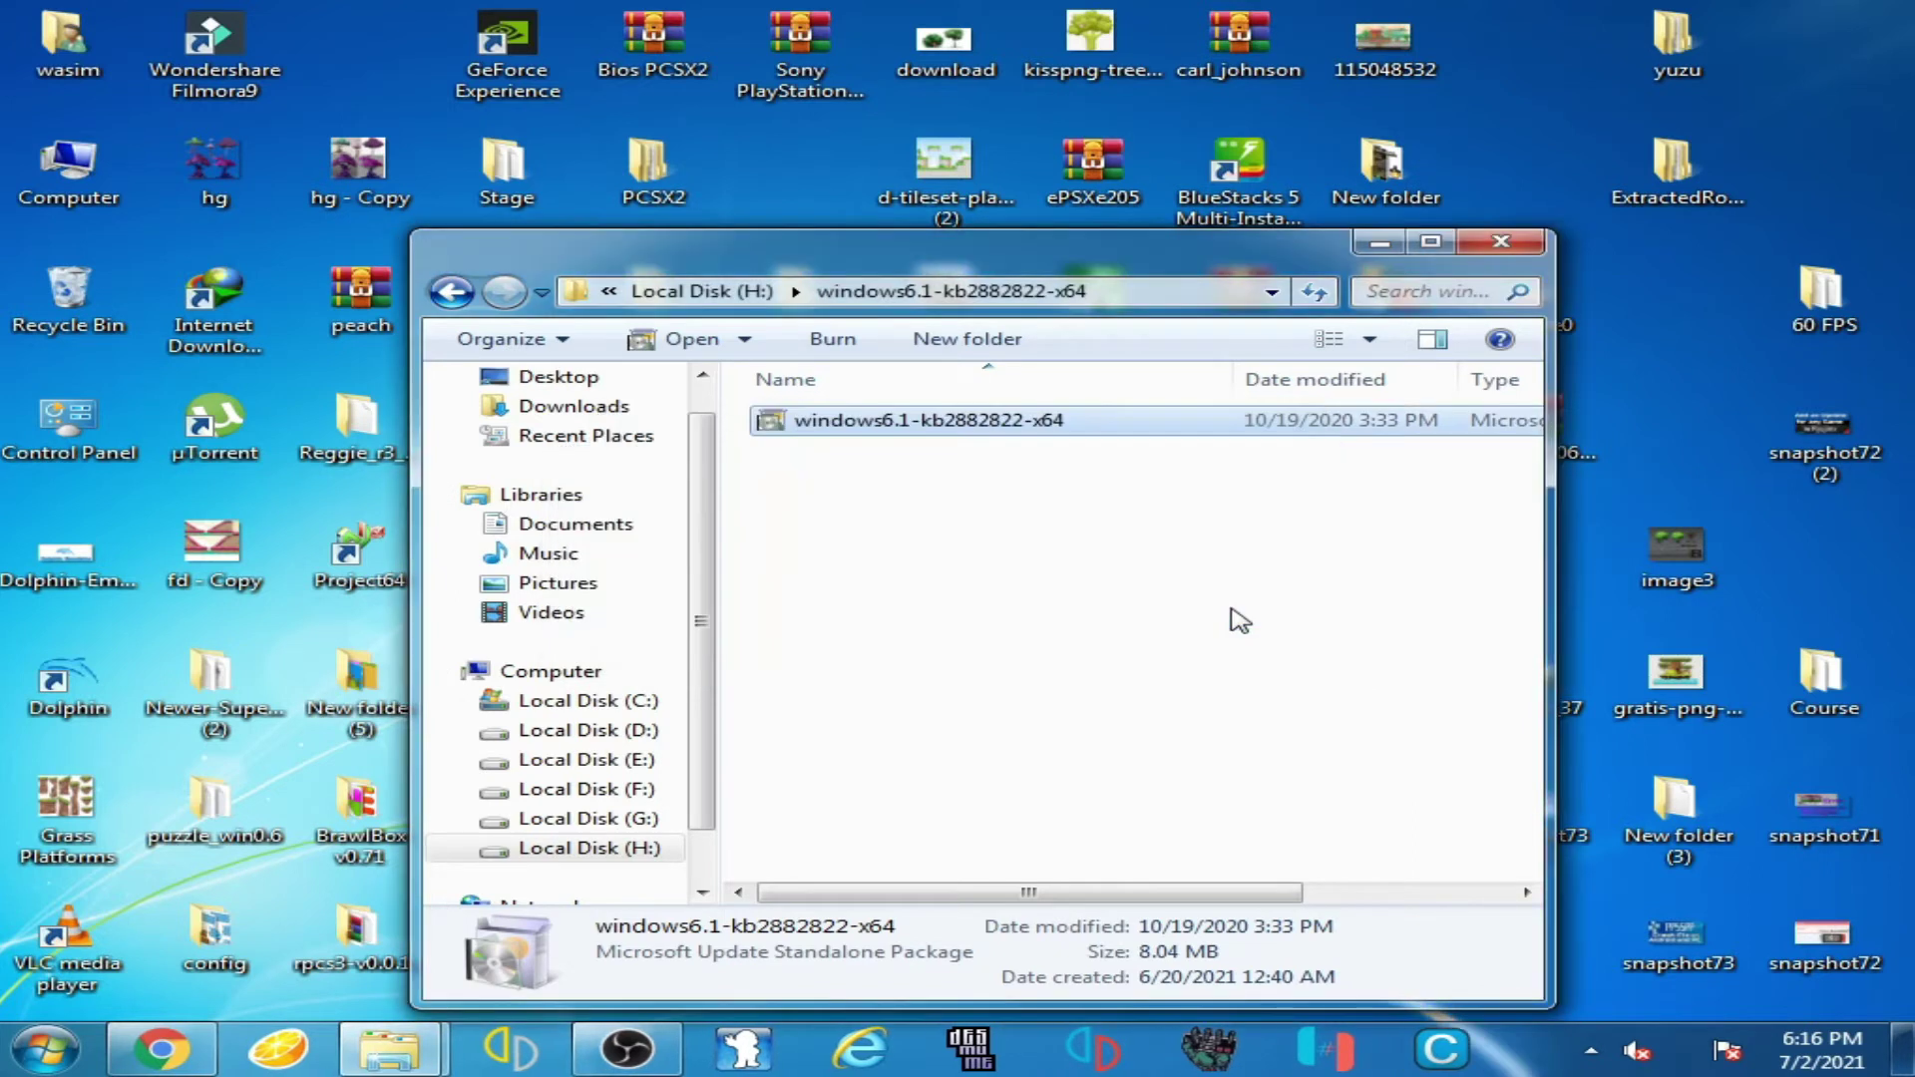
{"action": "left_click", "coordinate": [1496, 242]}
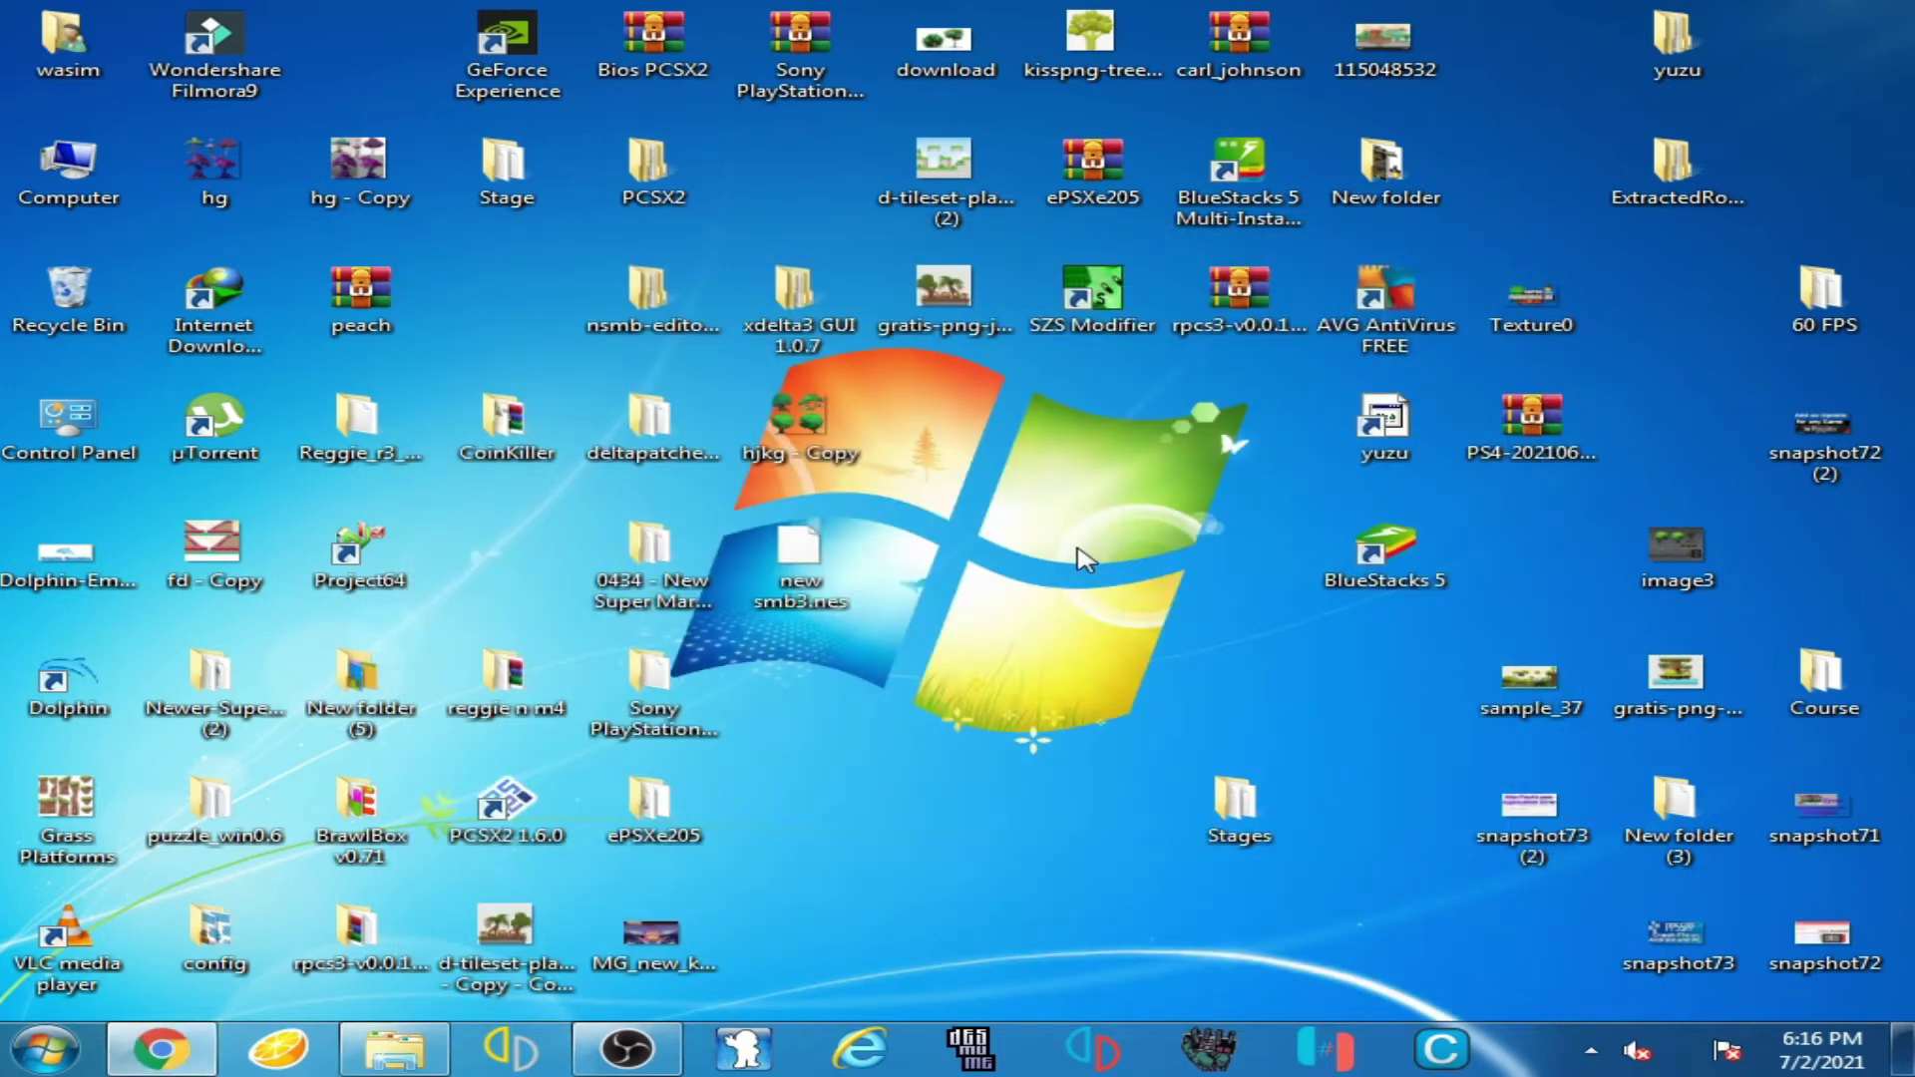
Step: Open Control Panel from the Start menu and go to Hardware and Sound
{"action": "left_click", "coordinate": [45, 1063]}
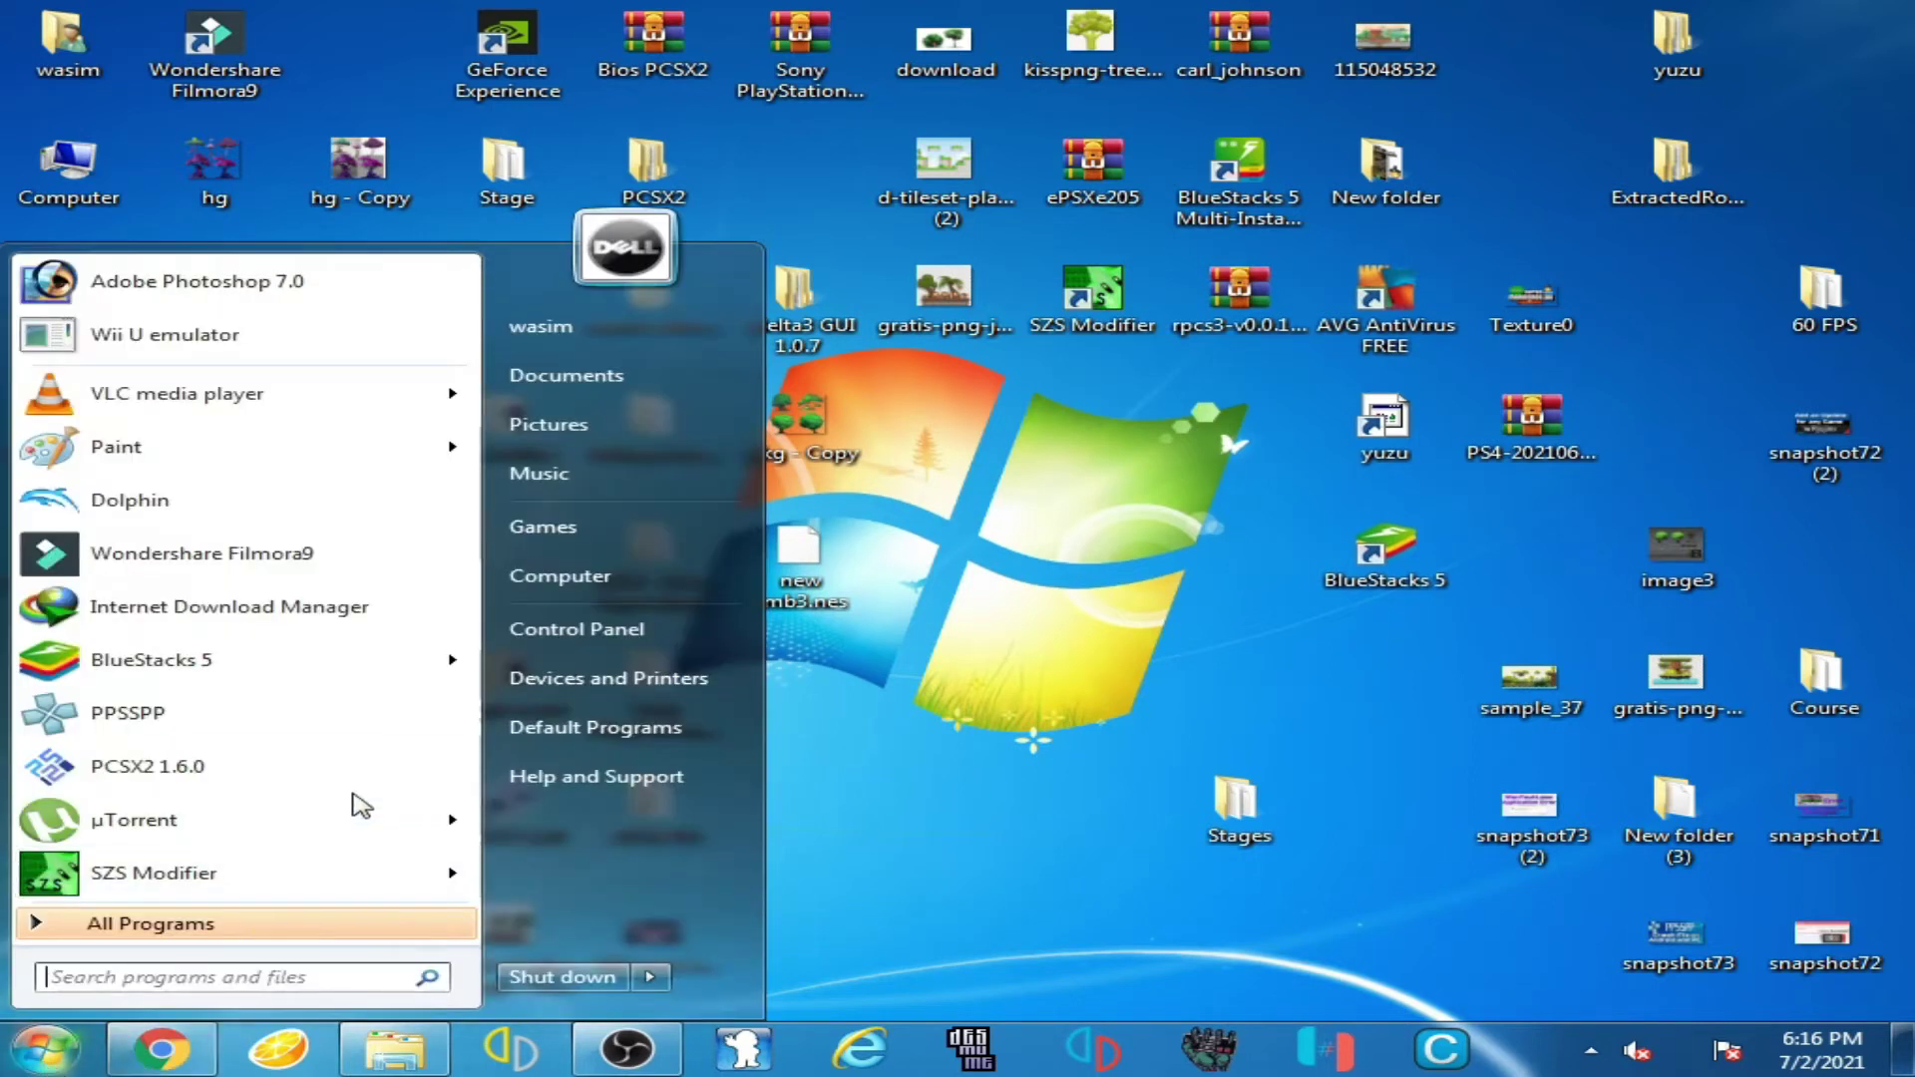
{"action": "left_click", "coordinate": [568, 631]}
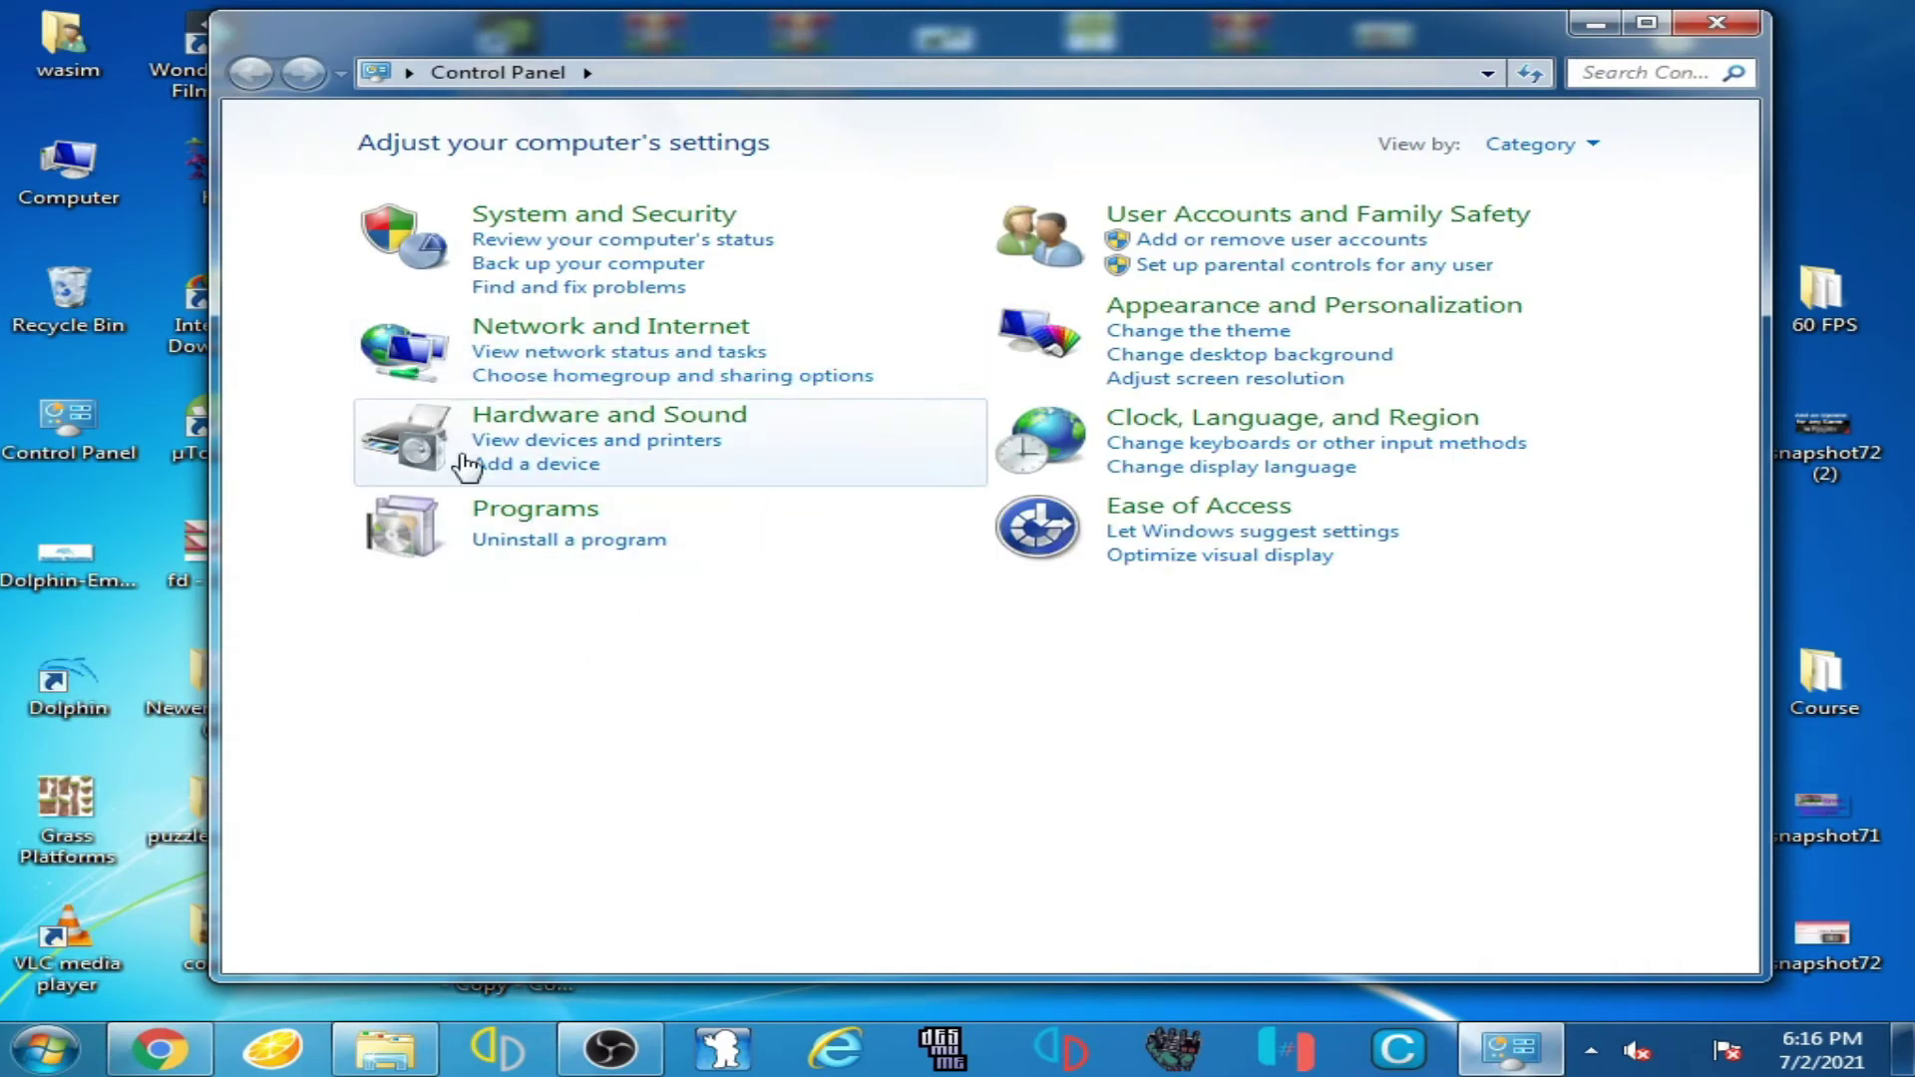
{"action": "left_click", "coordinate": [589, 415]}
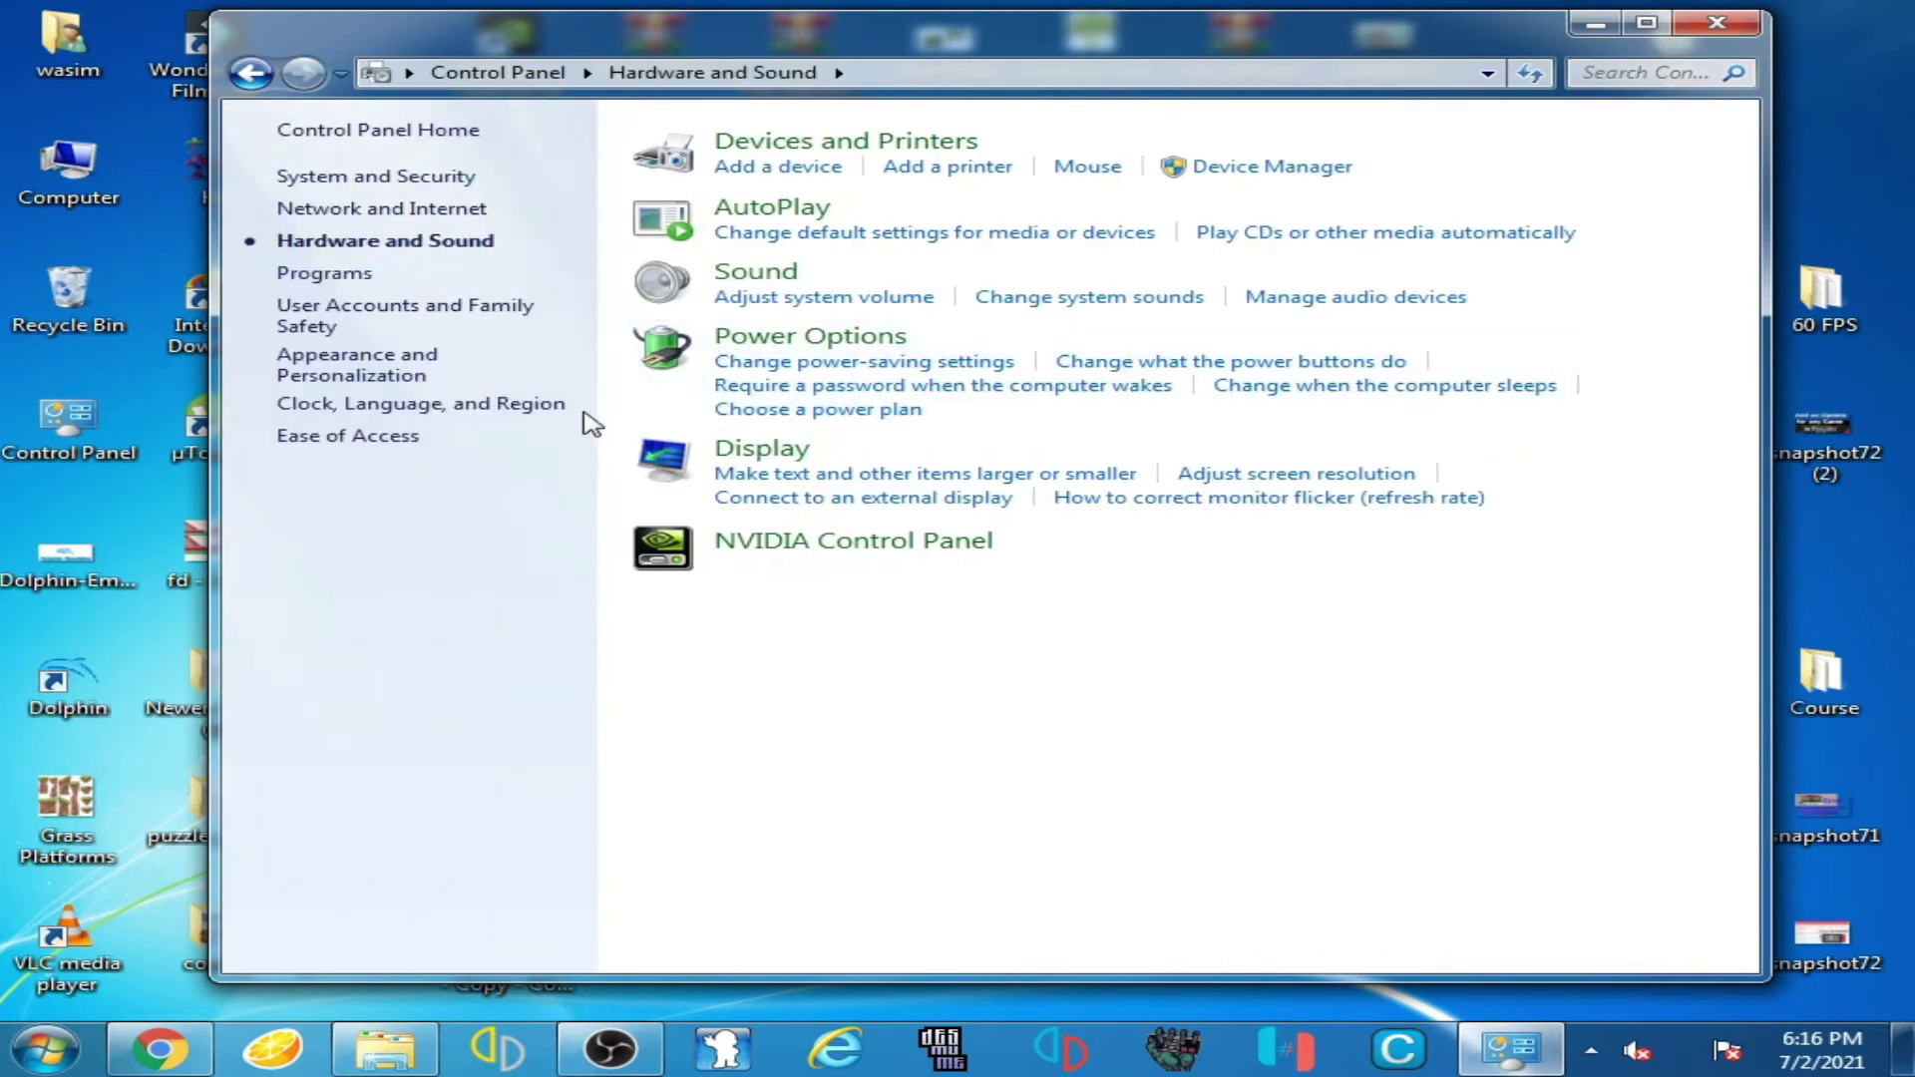
Step: Check for updates in Windows Update under System and Security, which fails with error 80072EFE
{"action": "left_click", "coordinate": [250, 72]}
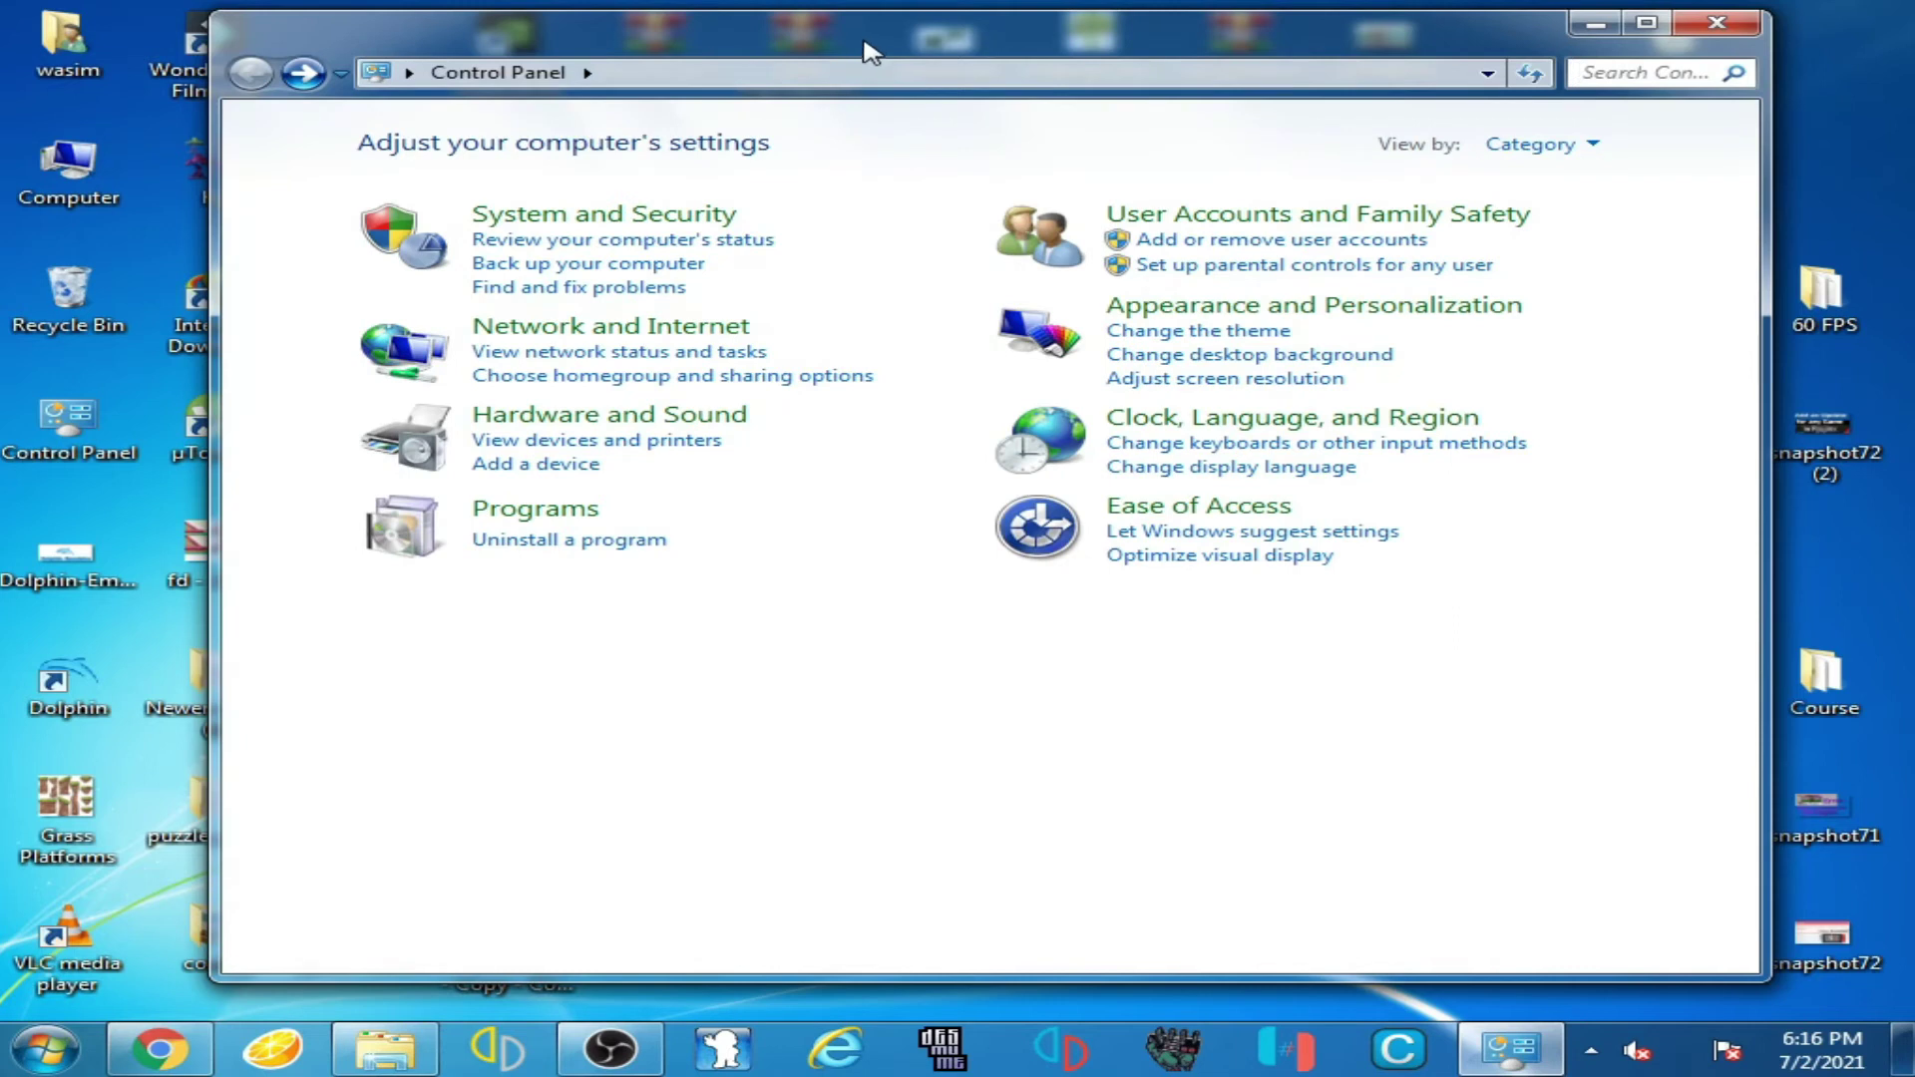
{"action": "left_click_drag", "start_coordinate": [864, 50], "coordinate": [853, 244]}
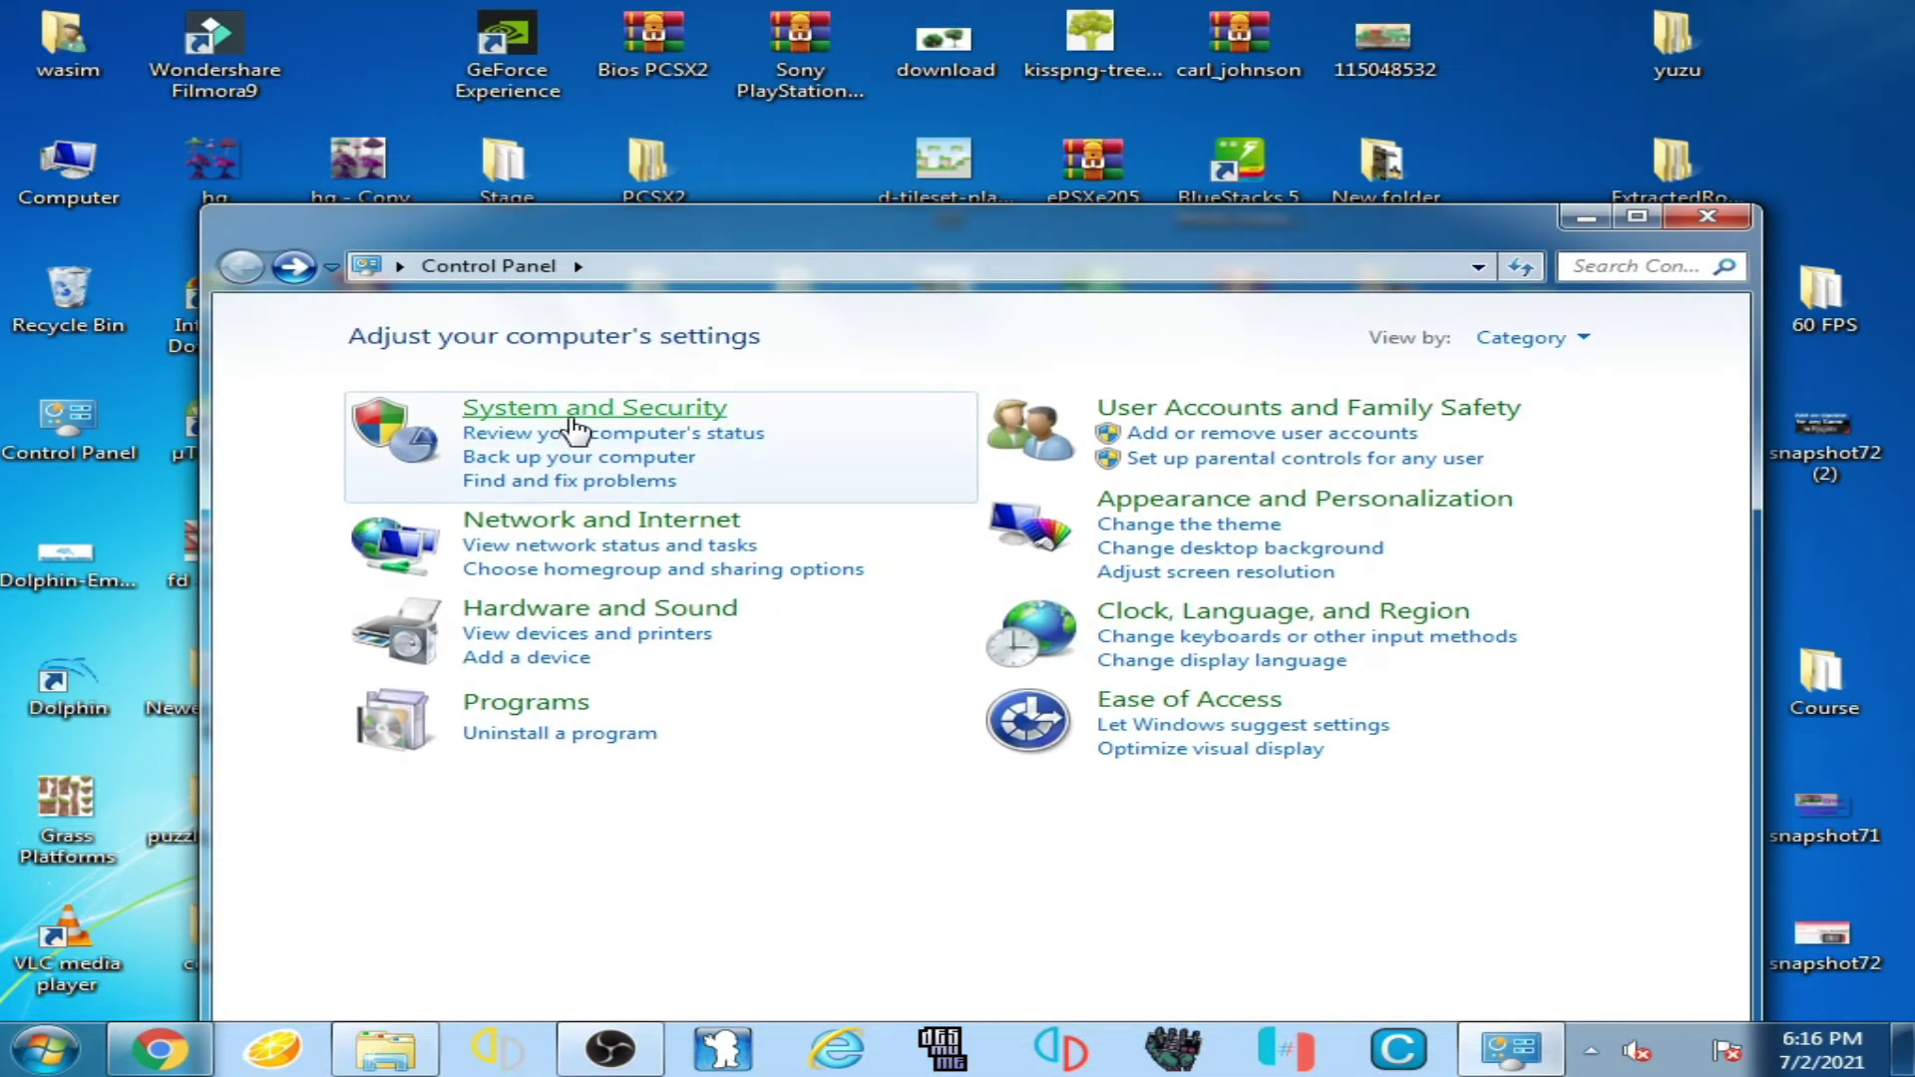
{"action": "left_click", "coordinate": [572, 419]}
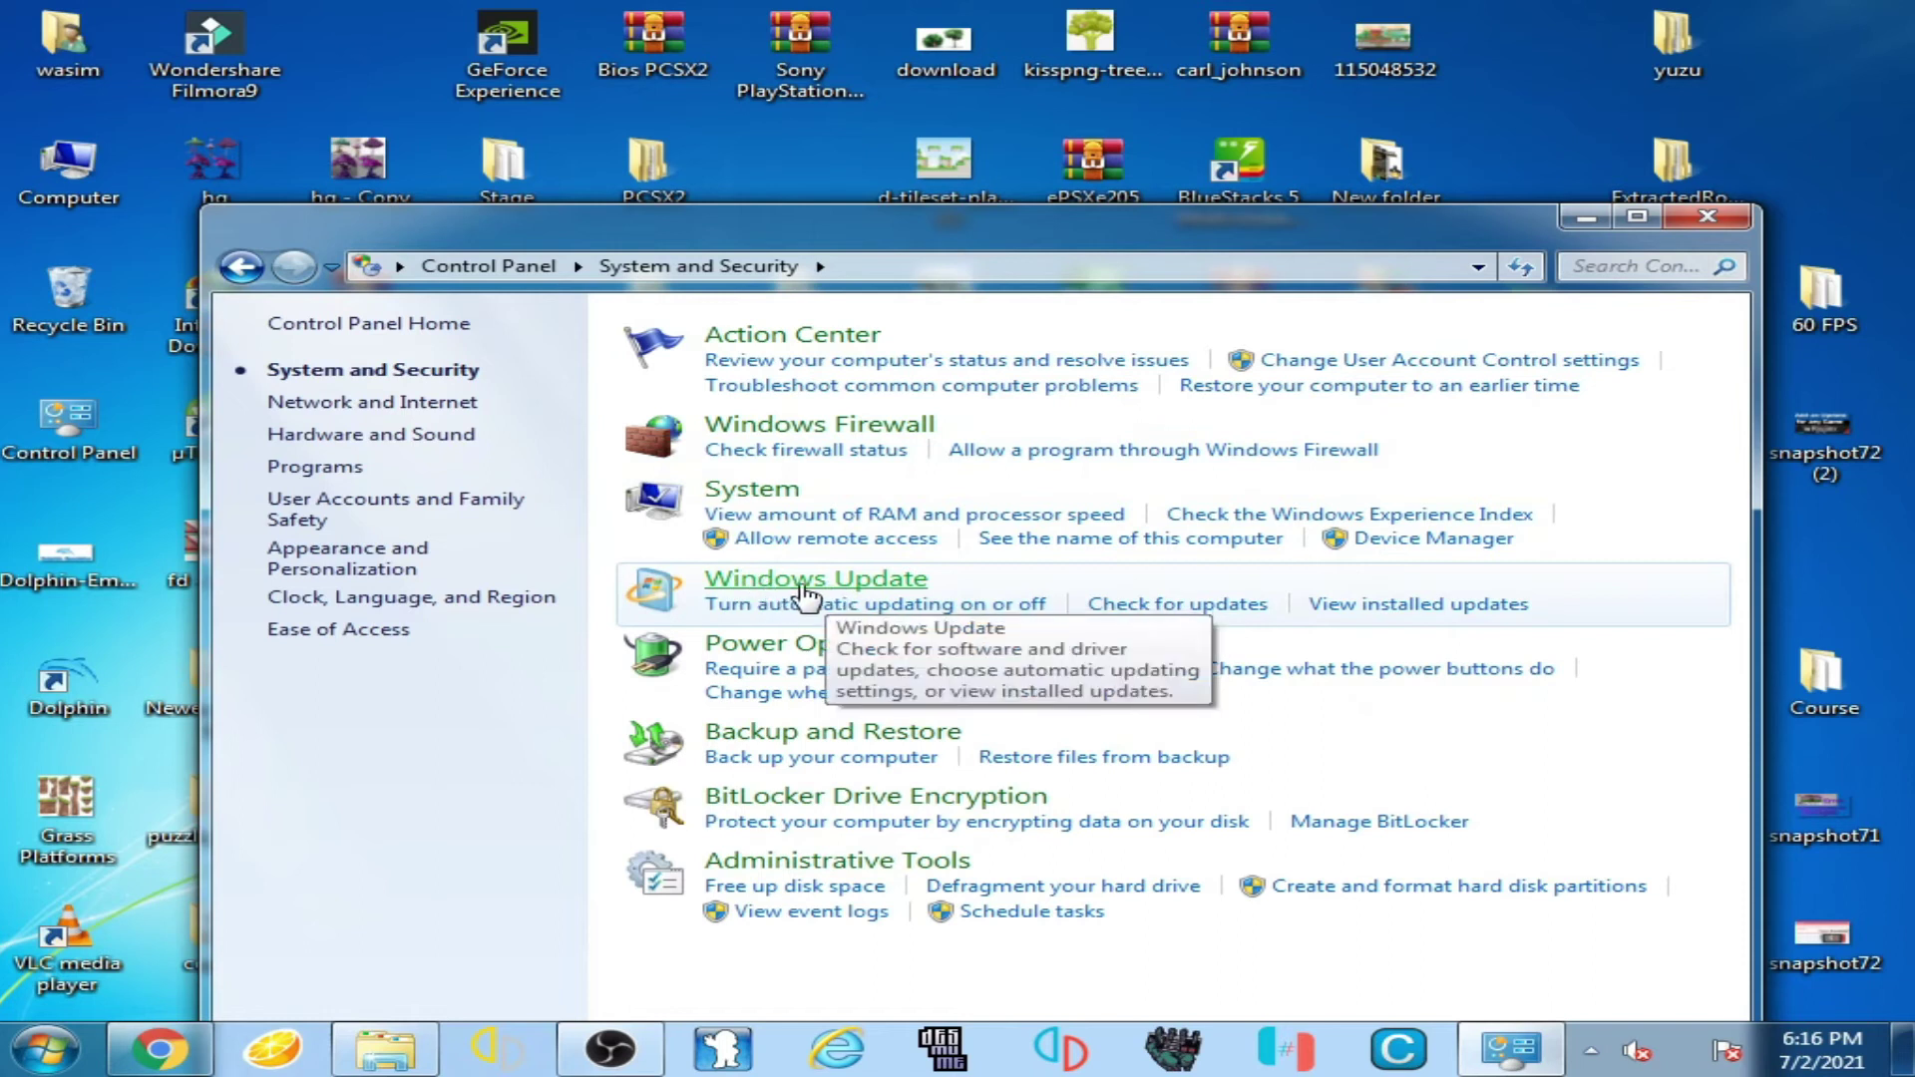
{"action": "left_click", "coordinate": [803, 588]}
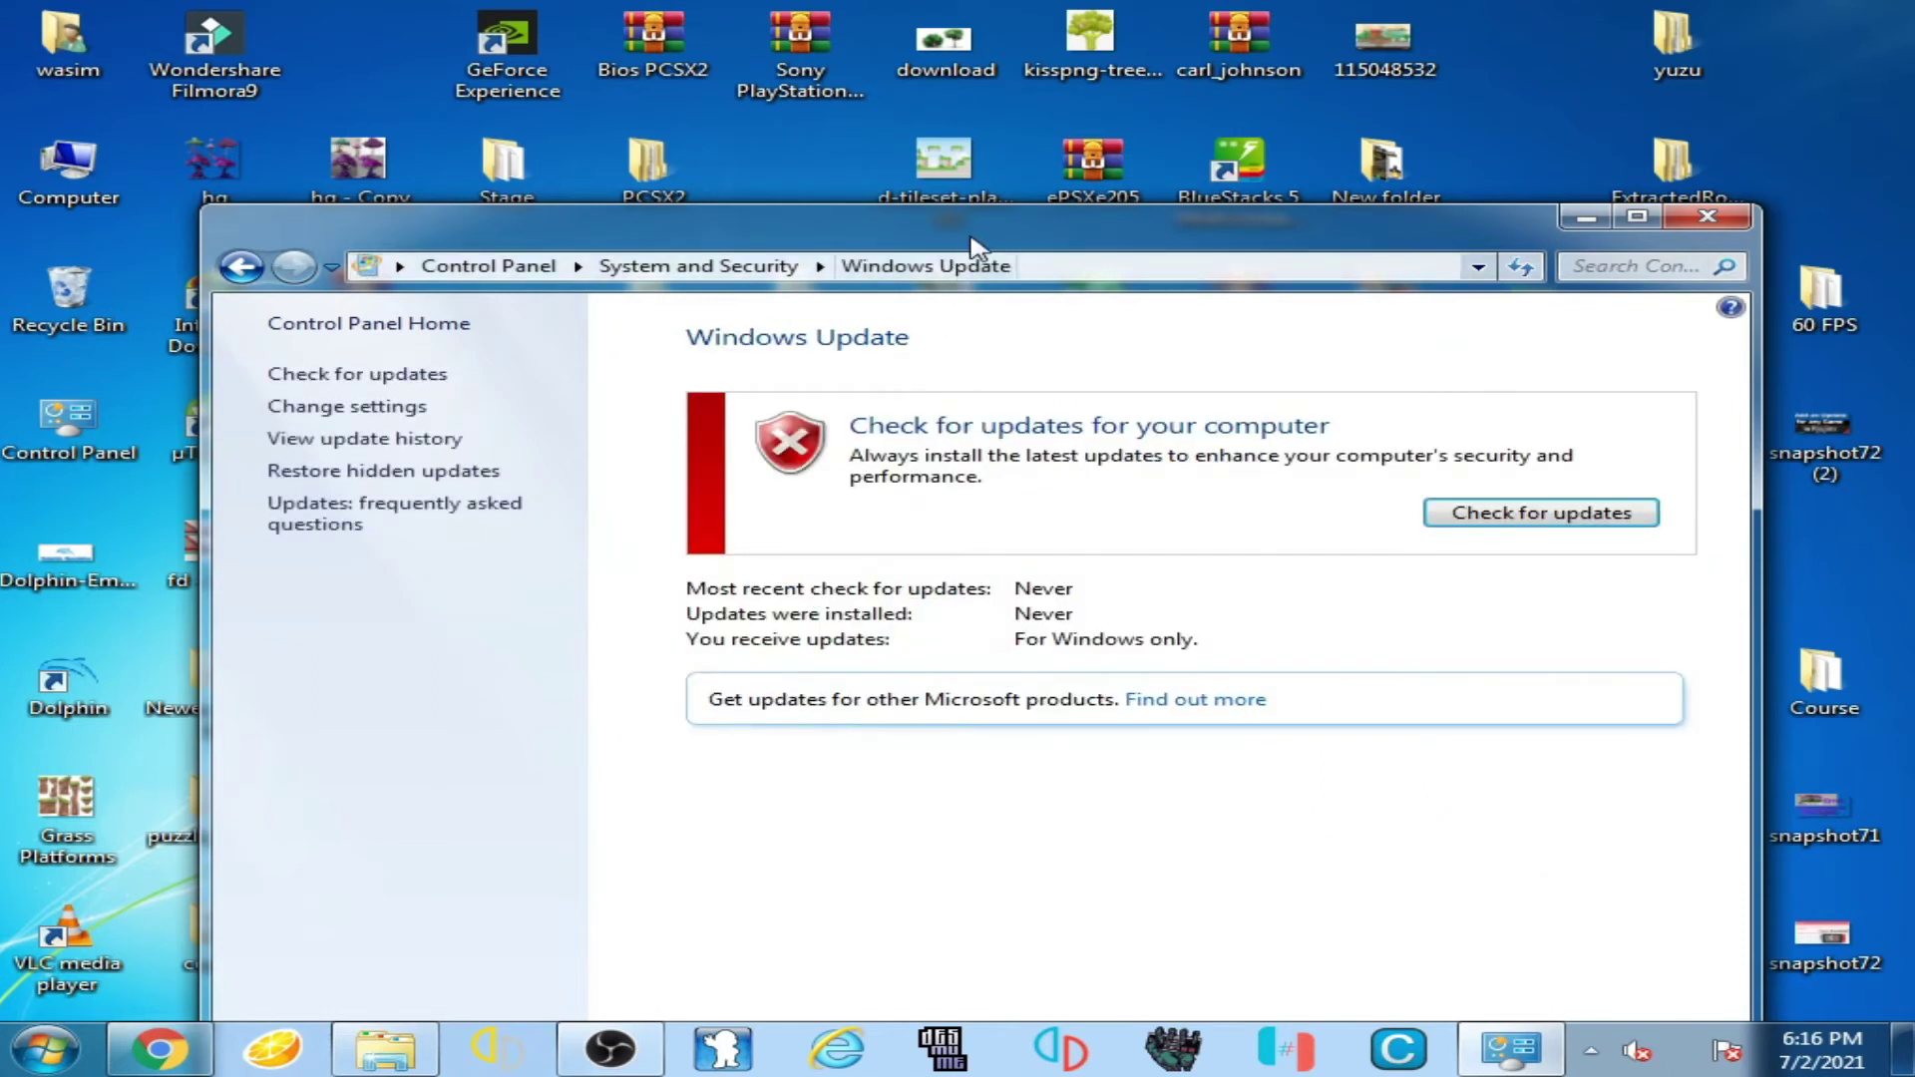
{"action": "left_click_drag", "start_coordinate": [970, 239], "coordinate": [806, 172]}
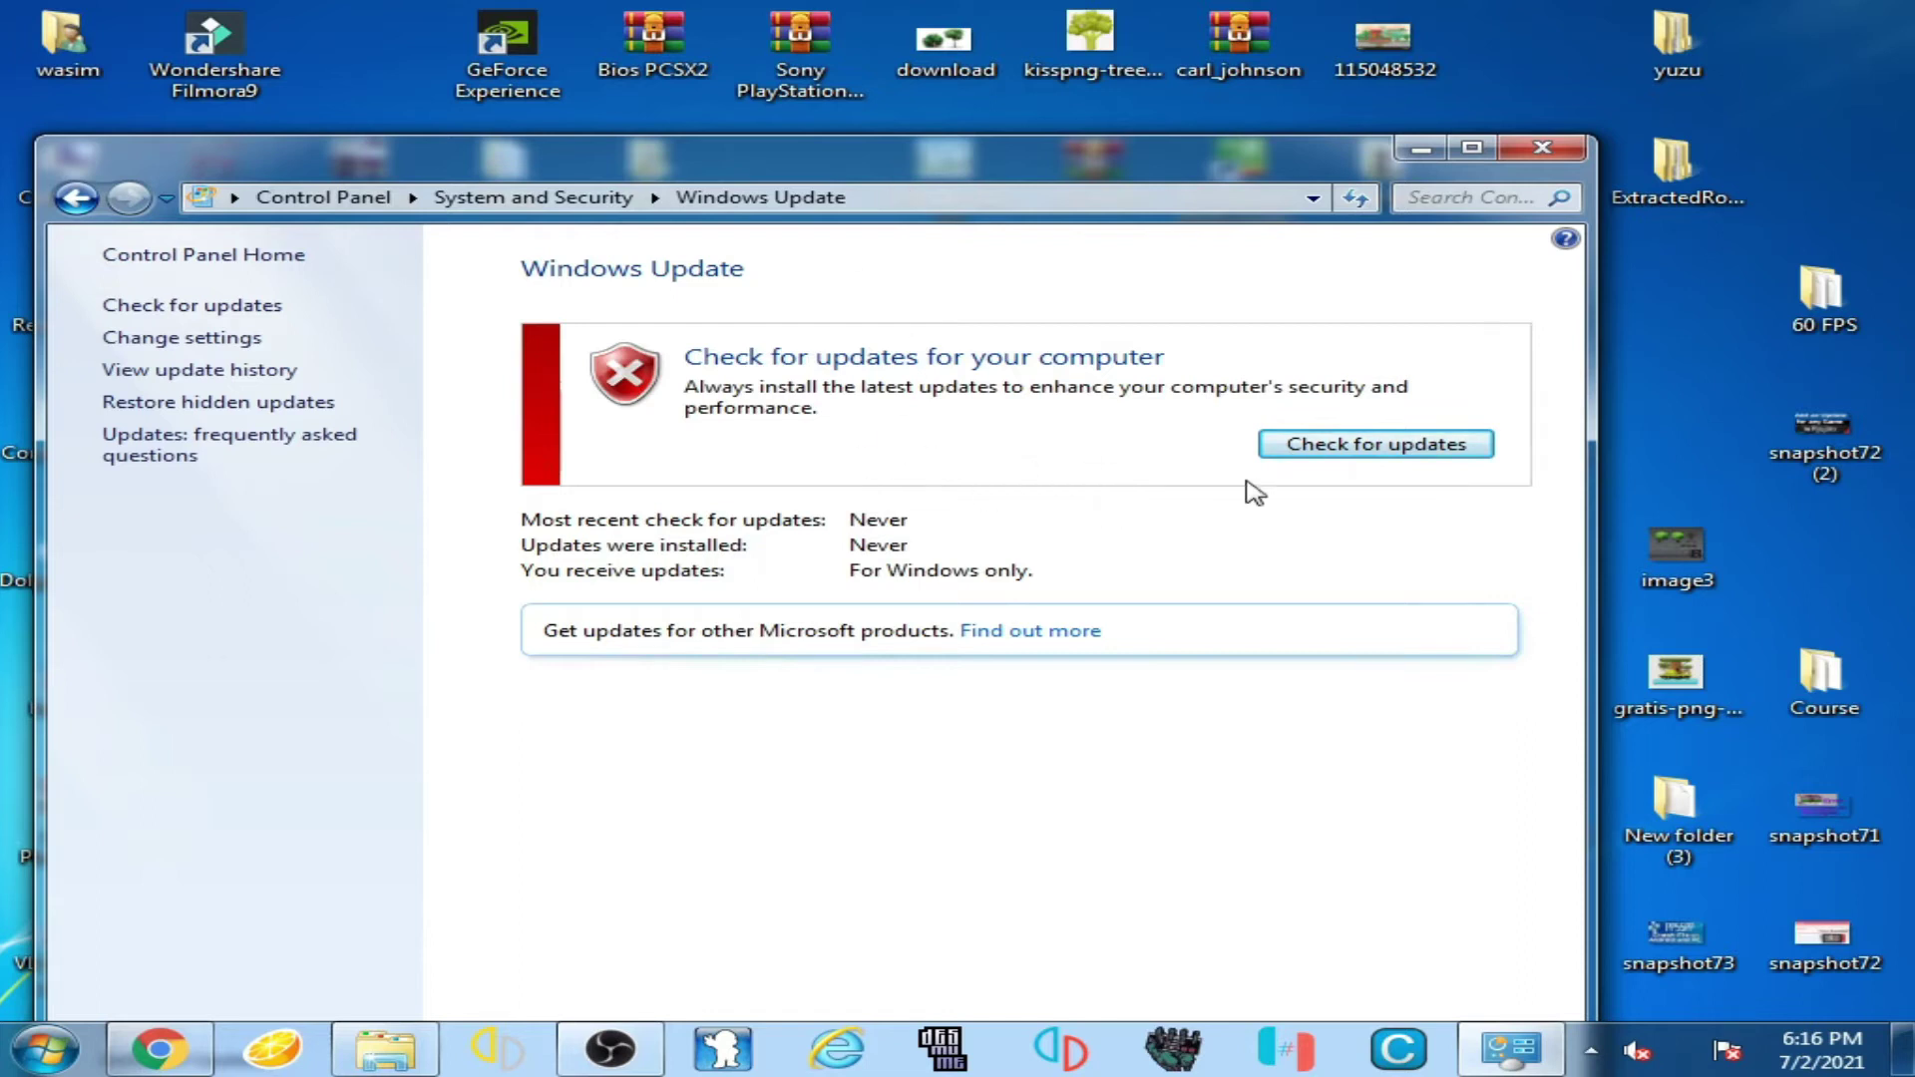
{"action": "left_click", "coordinate": [1301, 446]}
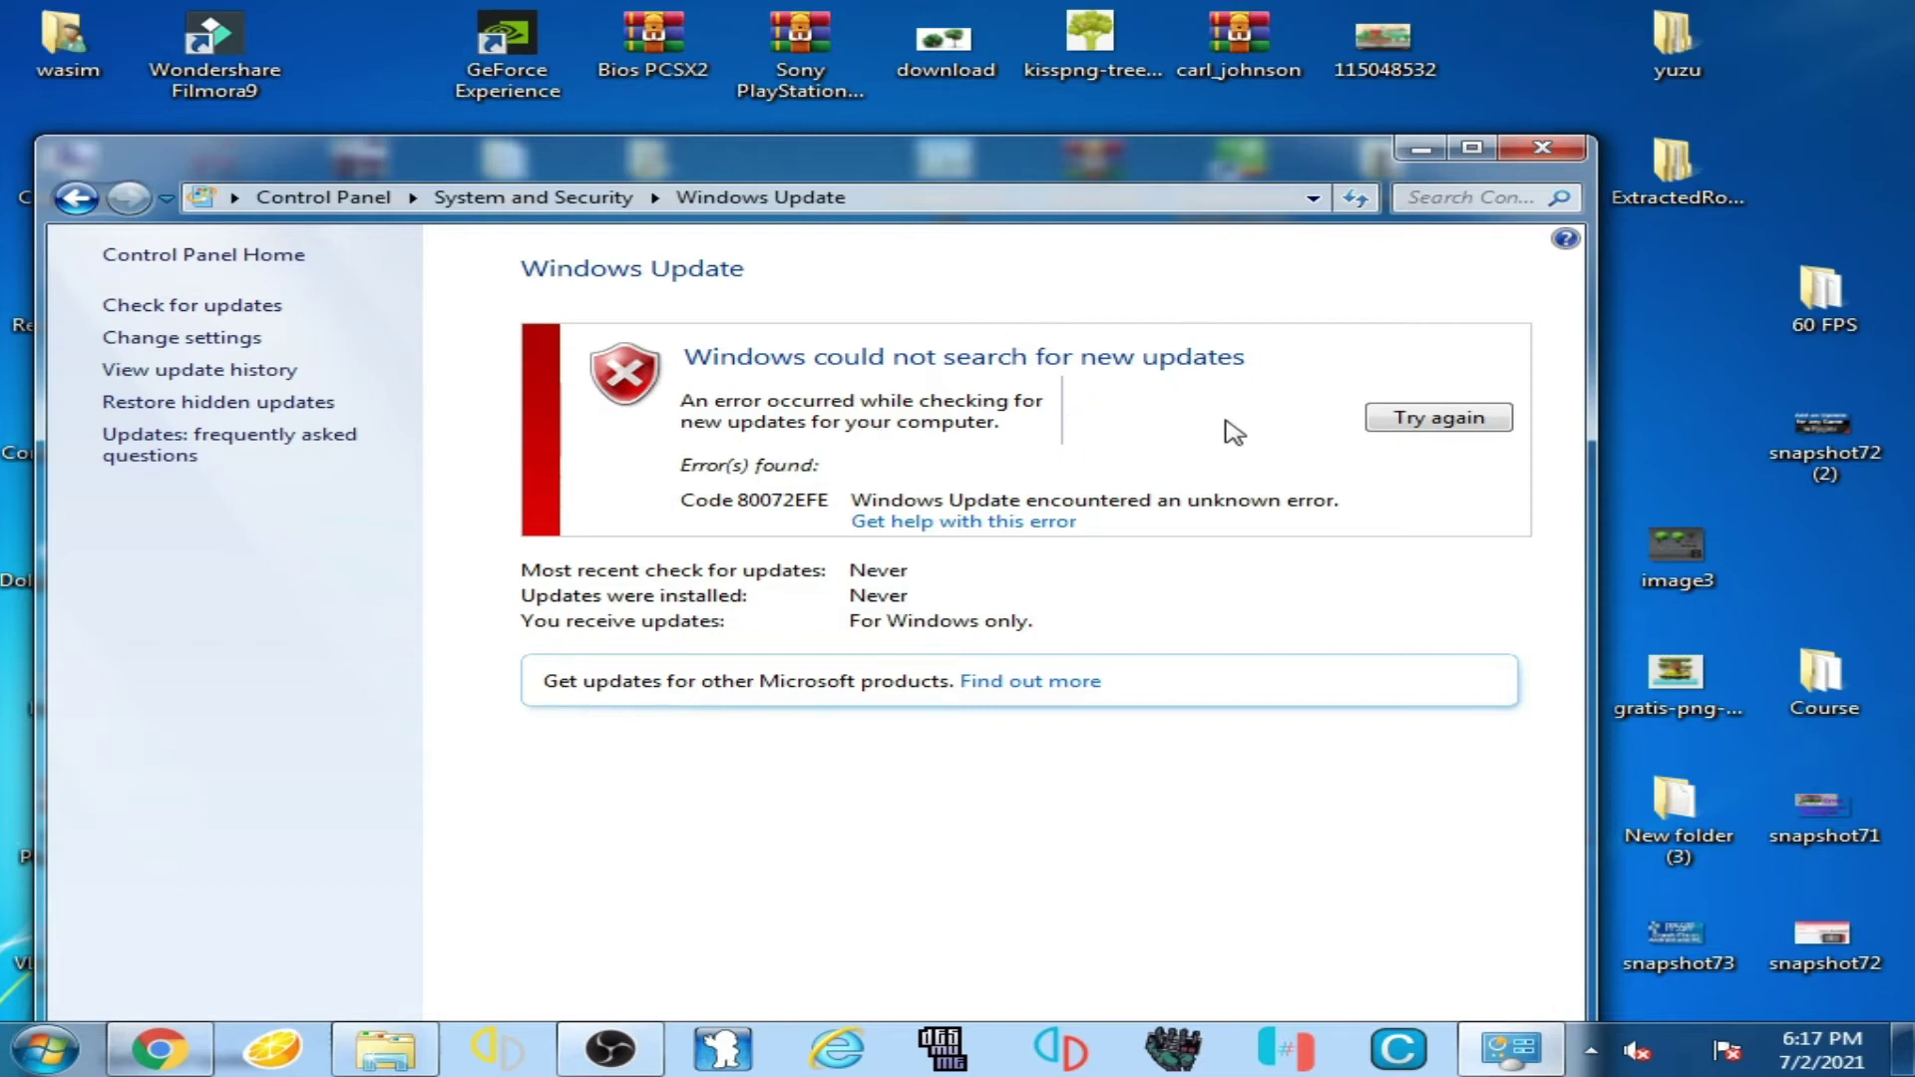
Step: Close Windows Update, launch msconfig from Start search, and show the Services tab
{"action": "left_click", "coordinate": [1542, 147]}
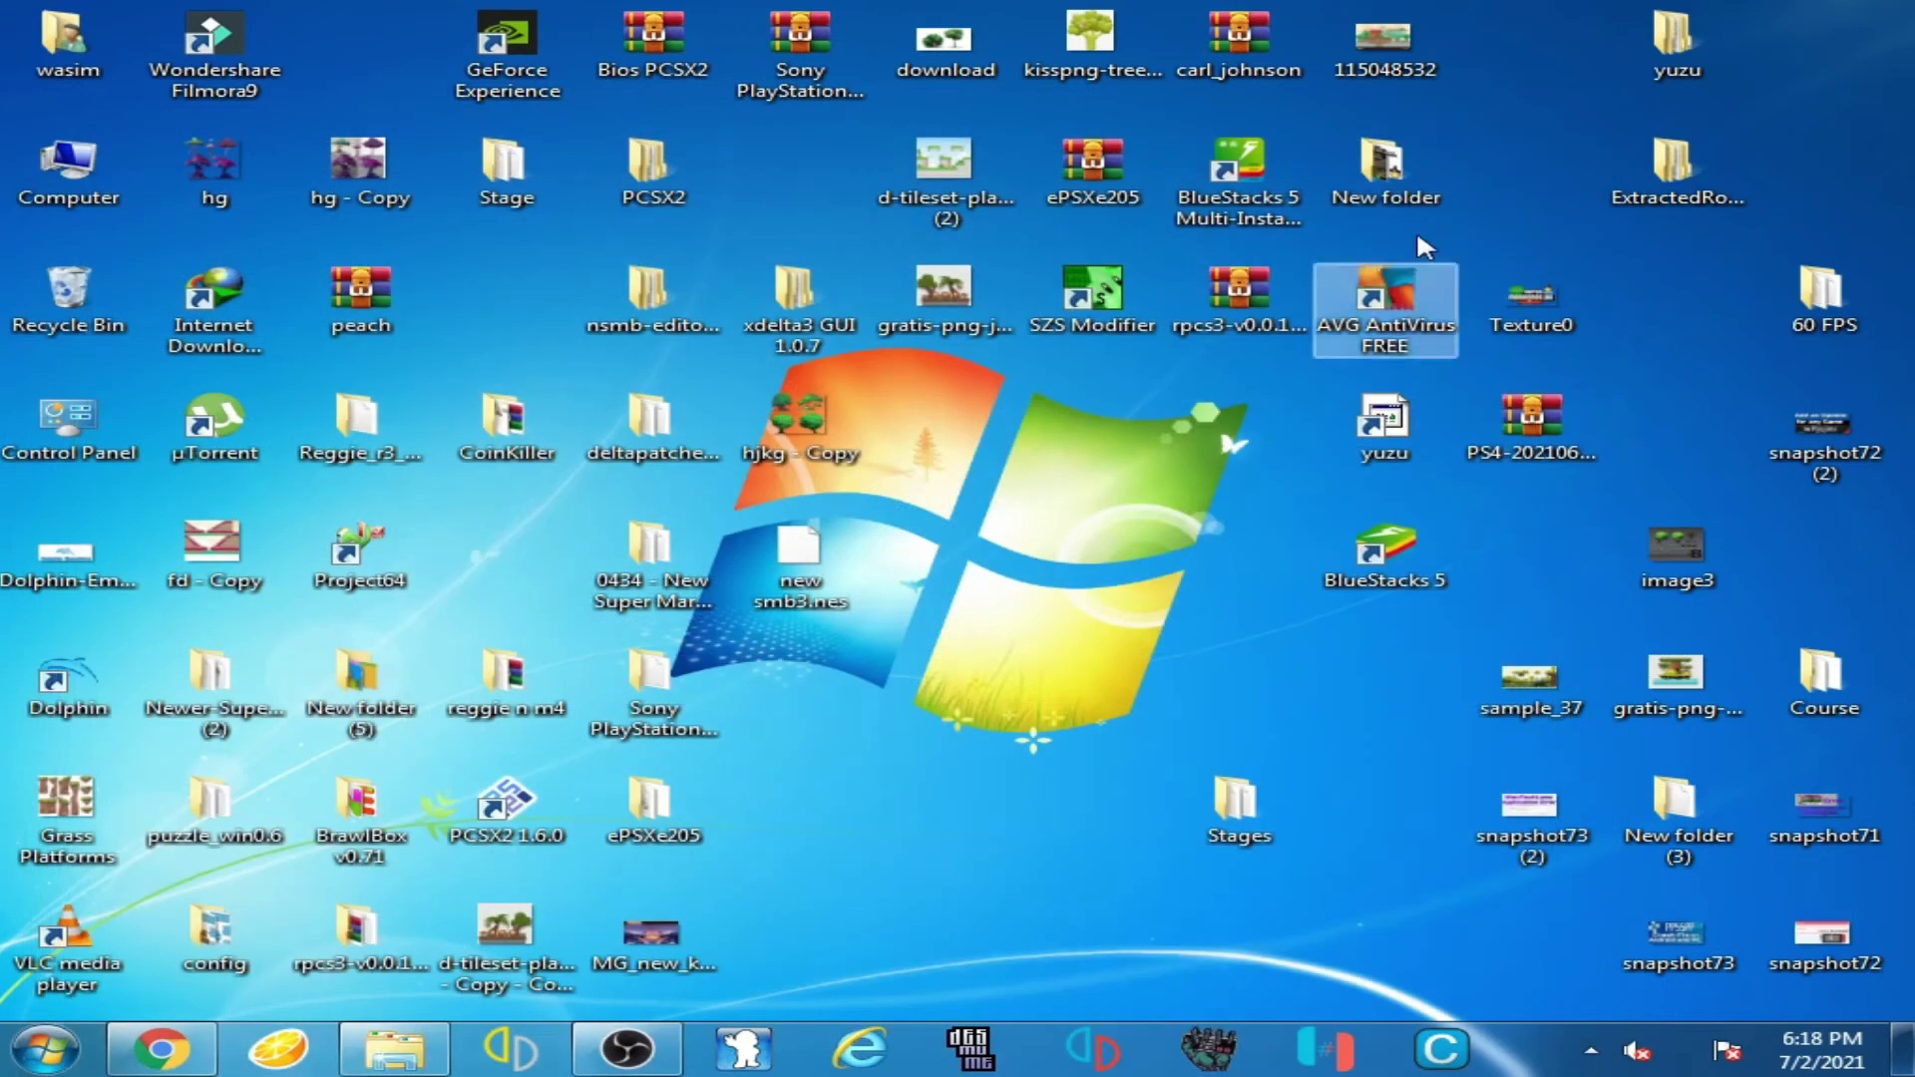
{"action": "right_click", "coordinate": [1014, 558]}
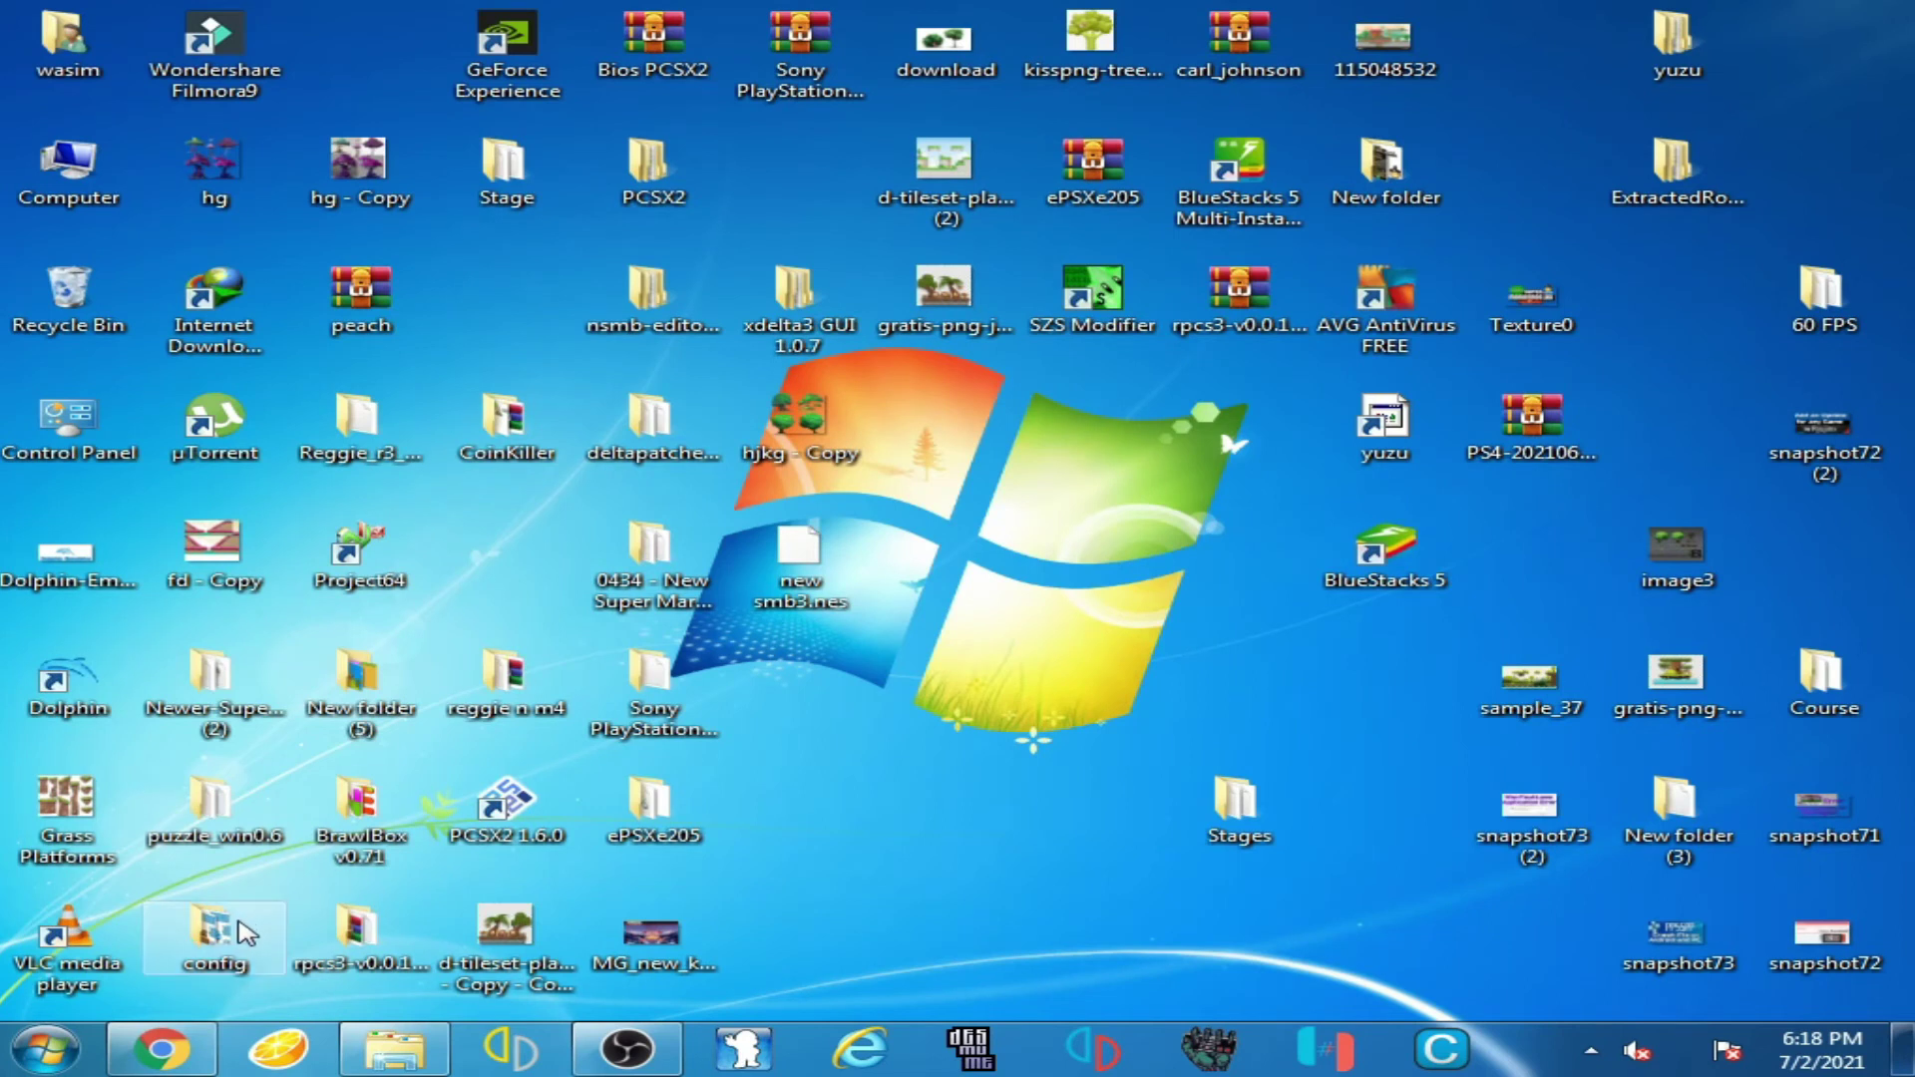
{"action": "left_click", "coordinate": [48, 1062]}
{"action": "left_click", "coordinate": [215, 976]}
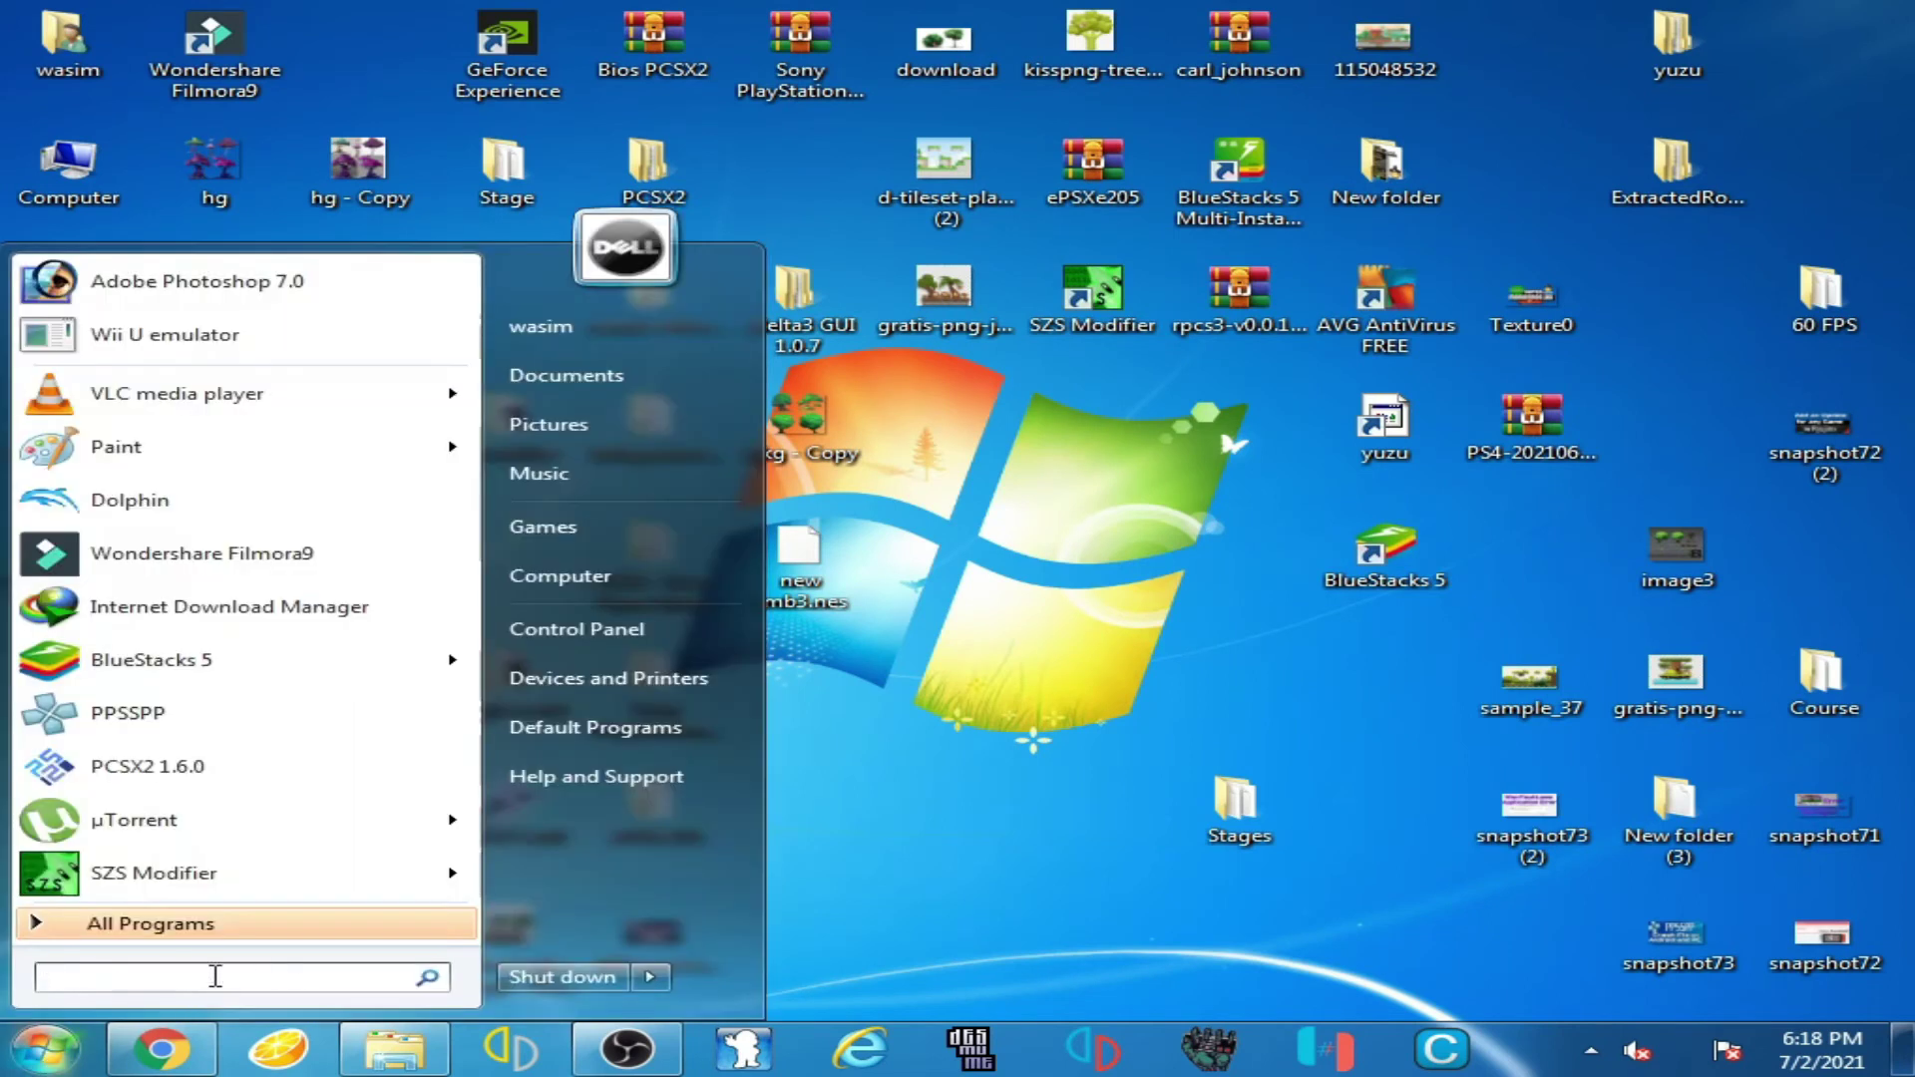
{"action": "type", "text": "m"}
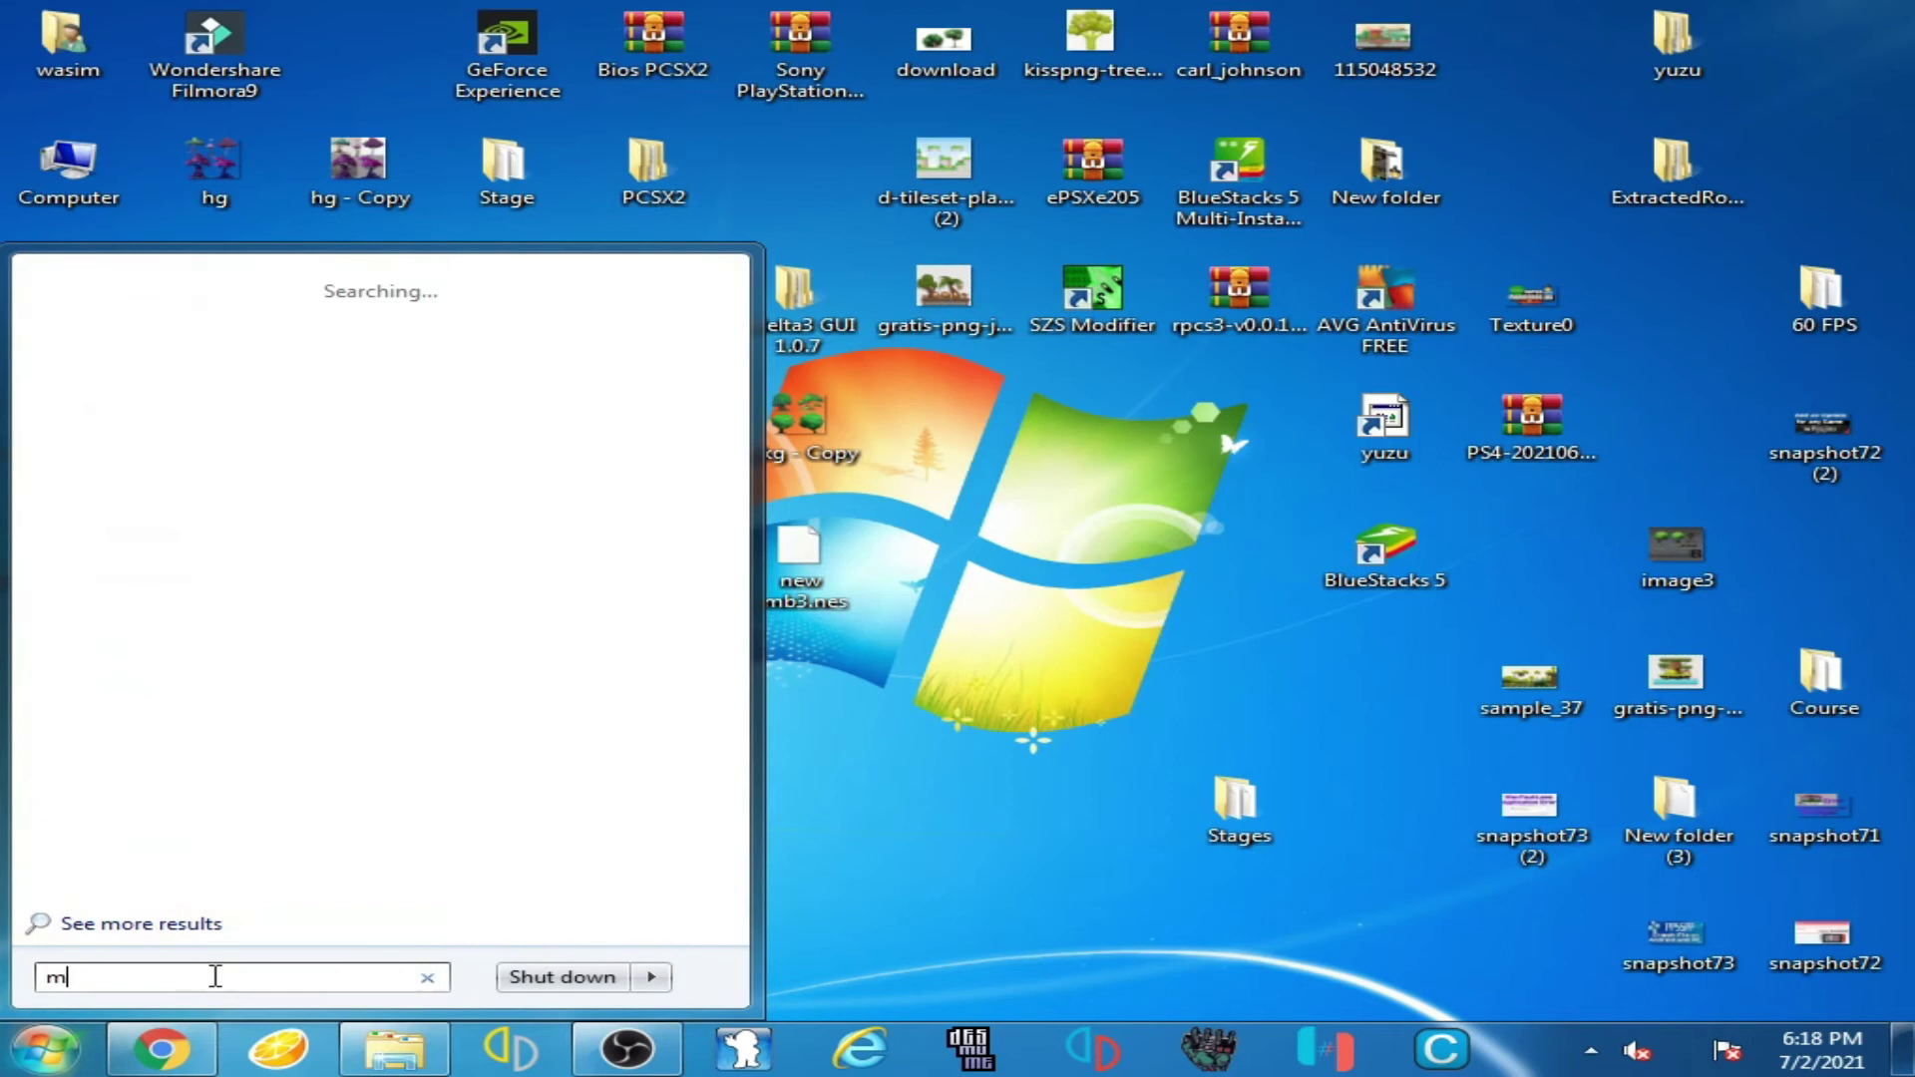
{"action": "type", "text": "sco"}
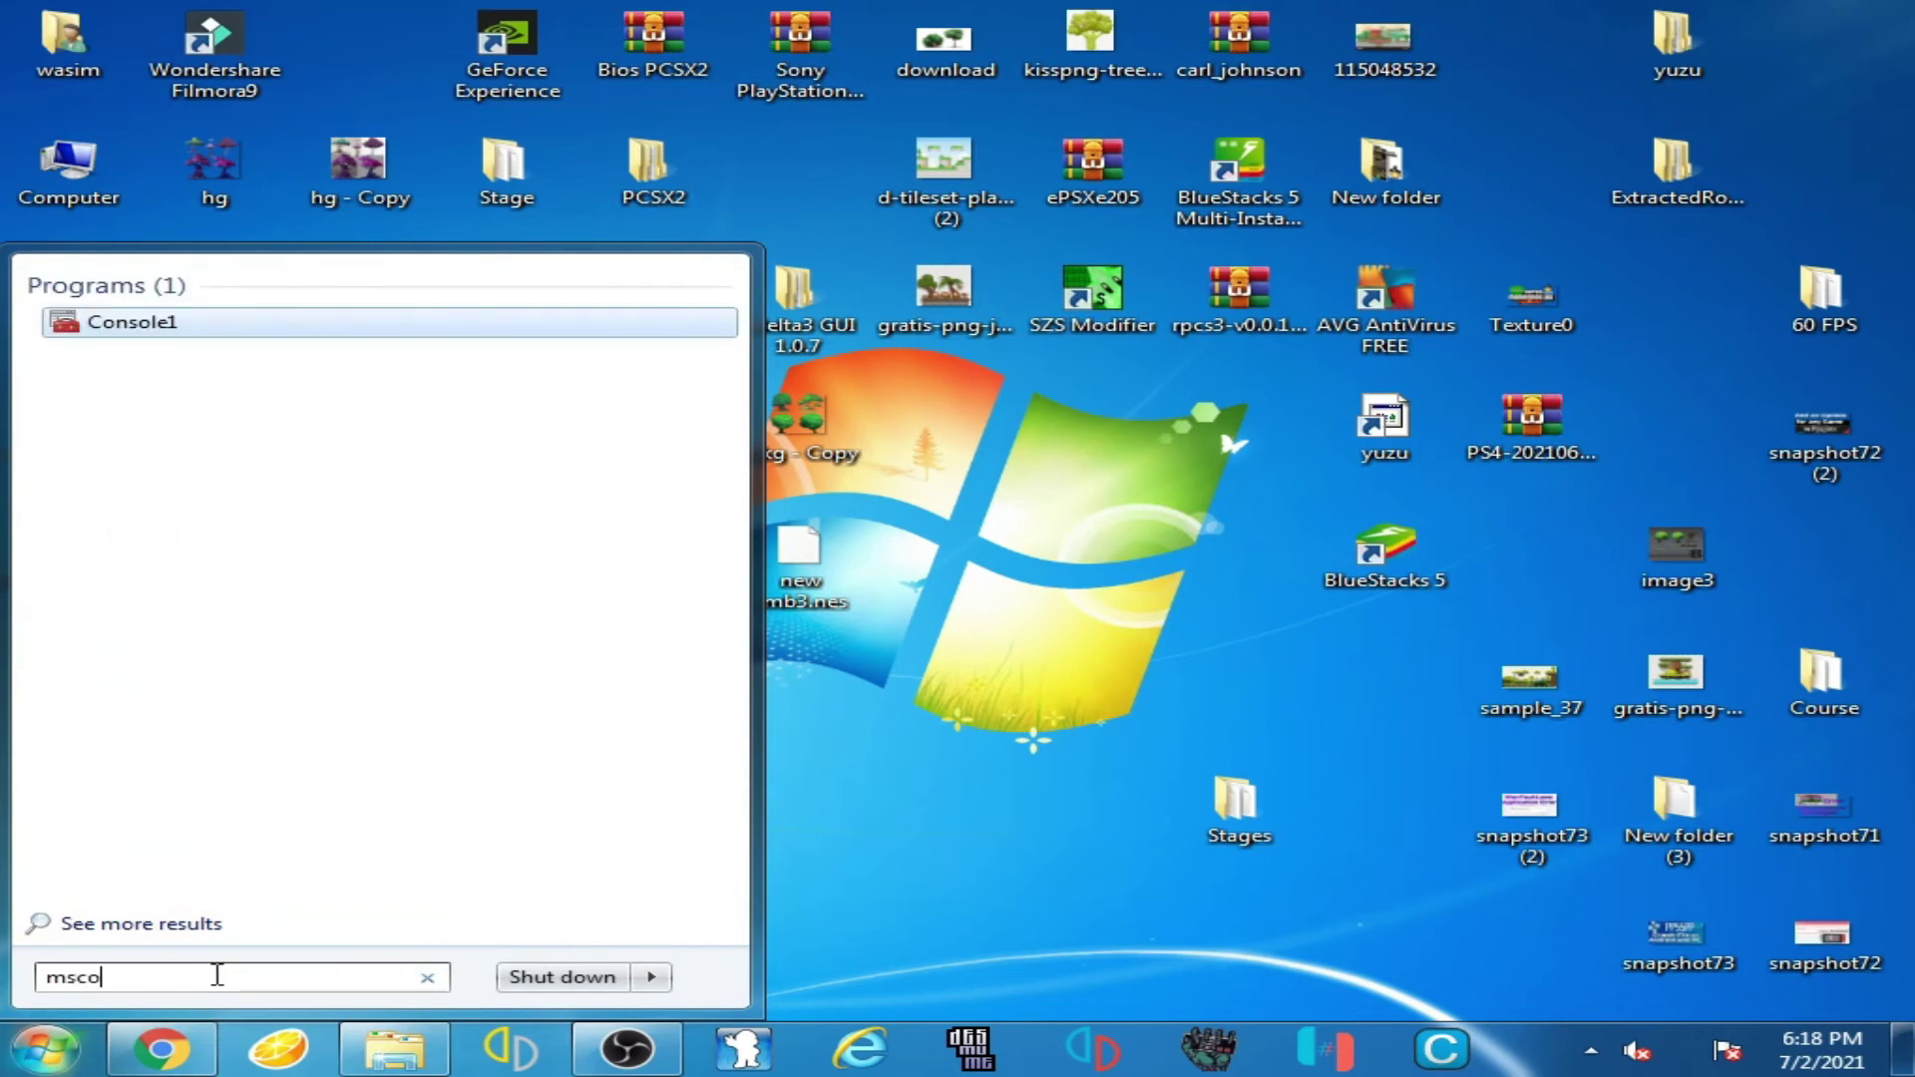
{"action": "type", "text": "n"}
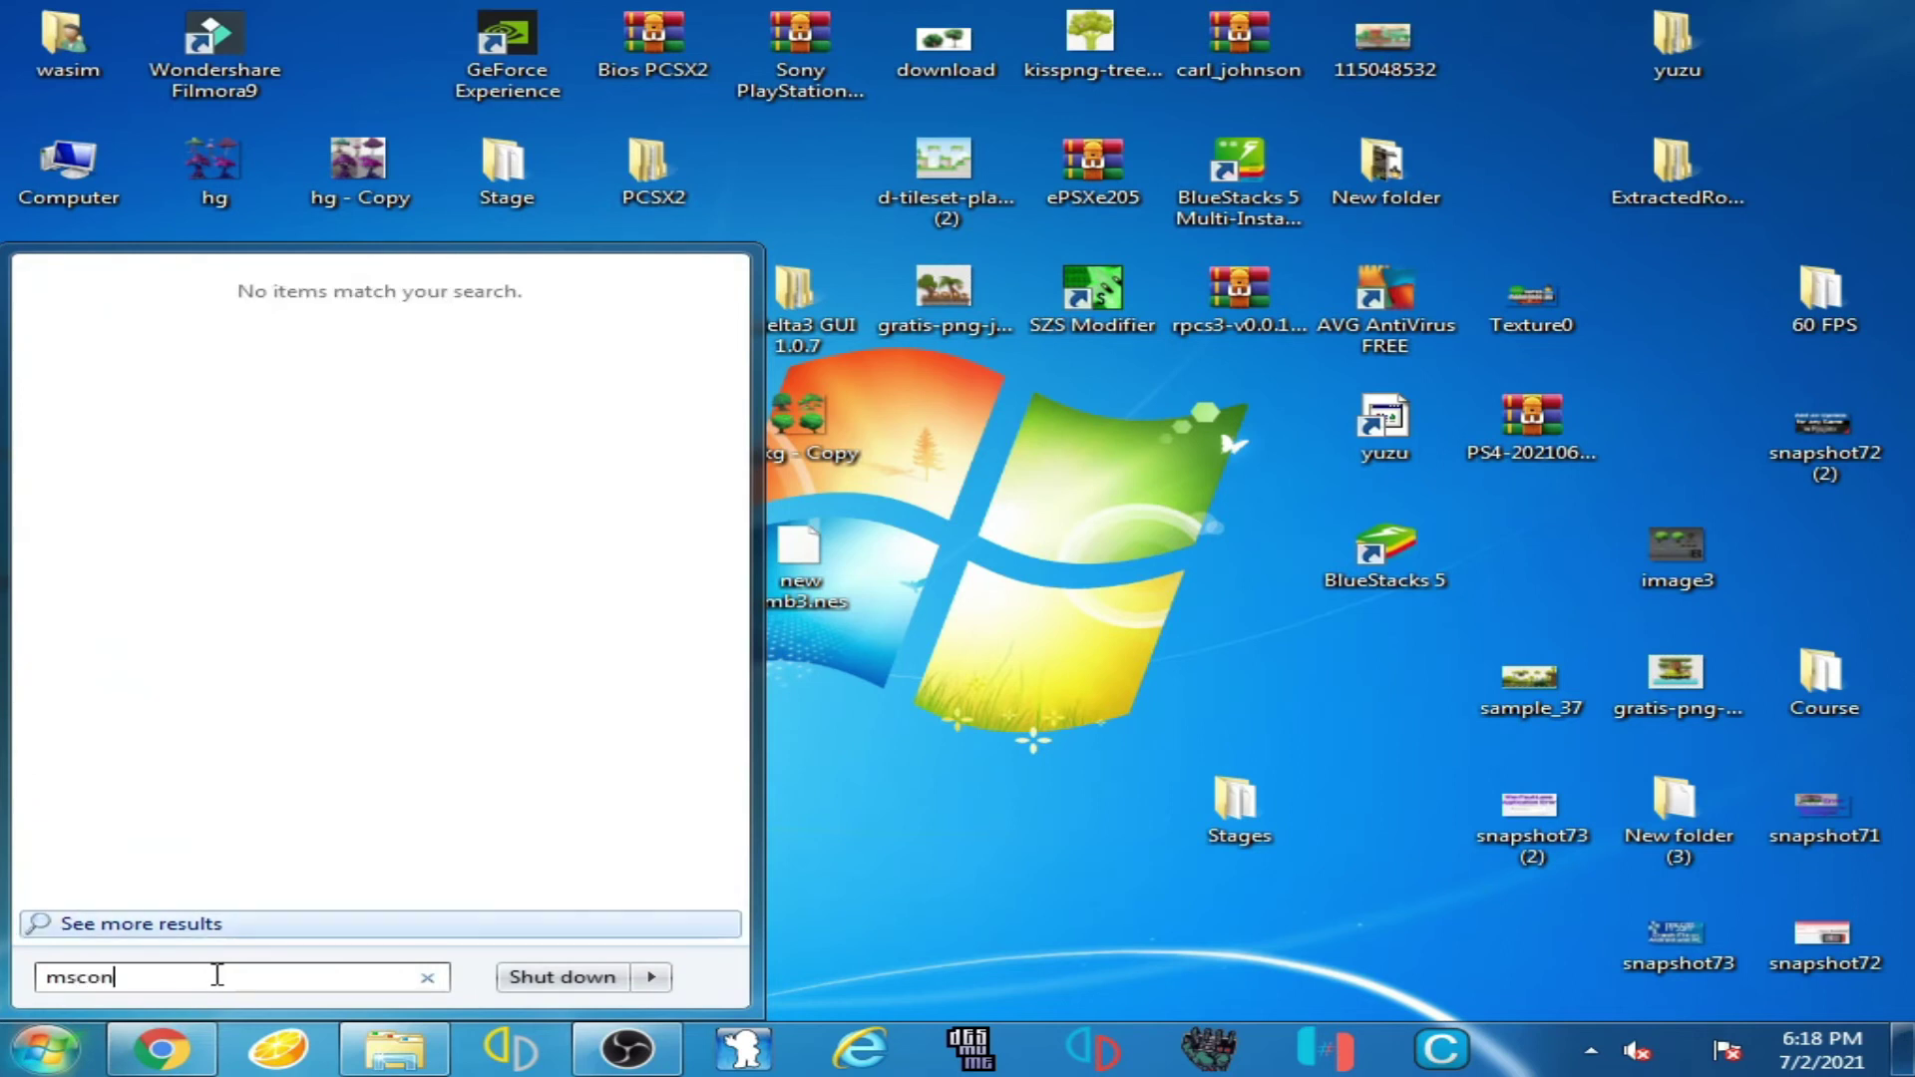
{"action": "type", "text": "fig"}
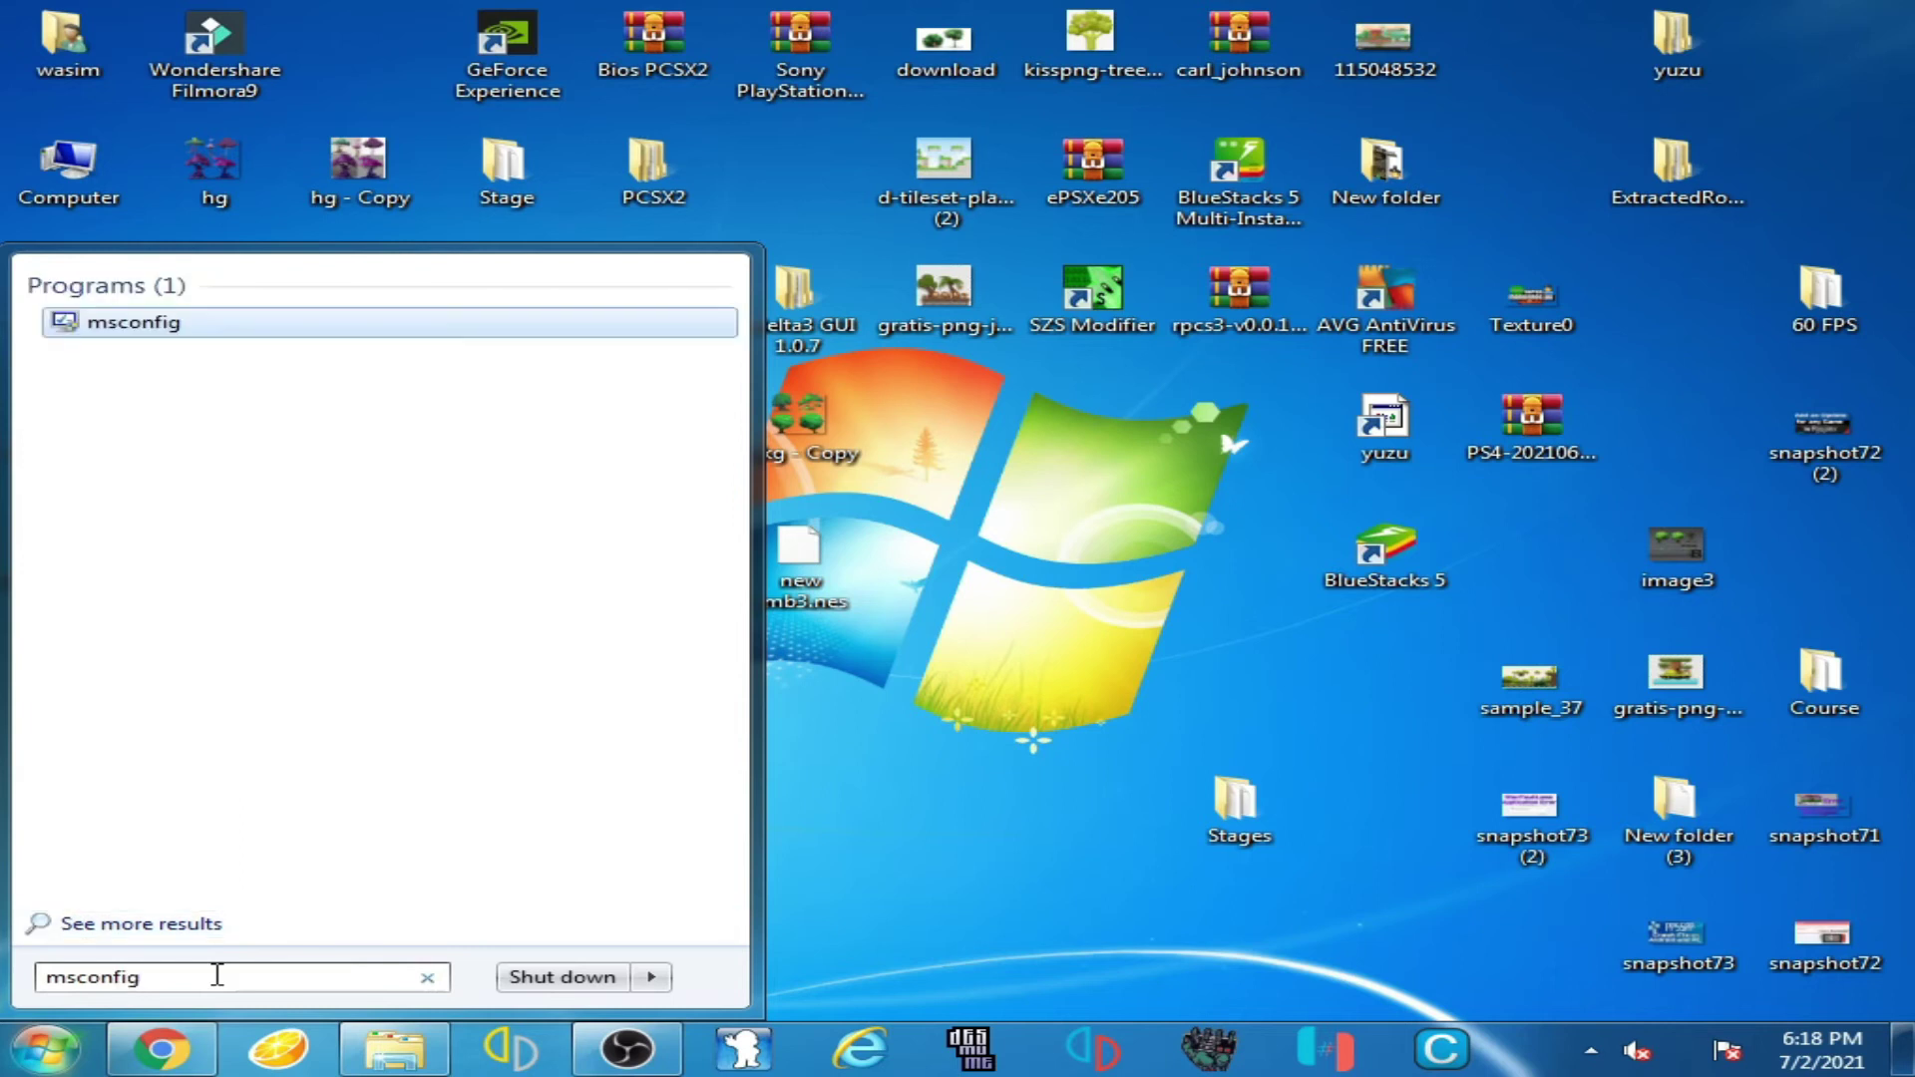
{"action": "key", "text": "Return"}
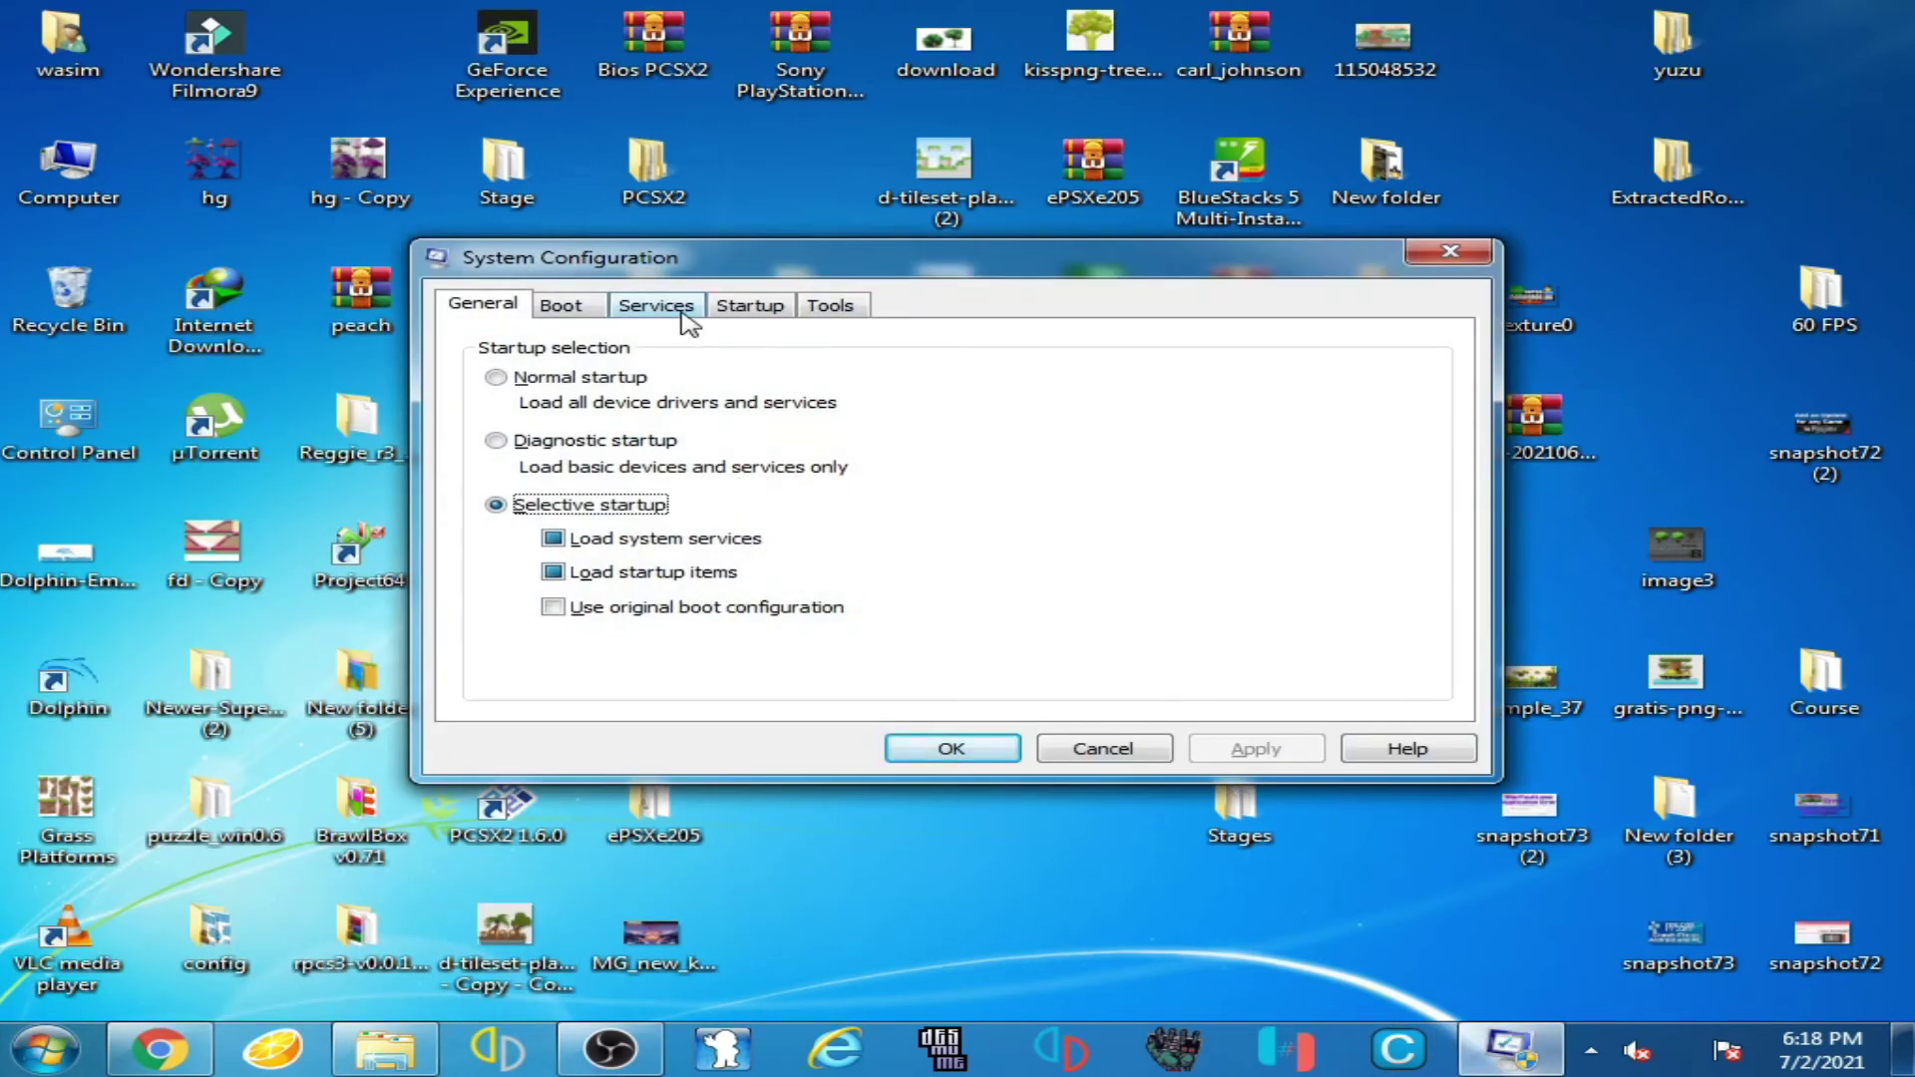
{"action": "left_click", "coordinate": [684, 315]}
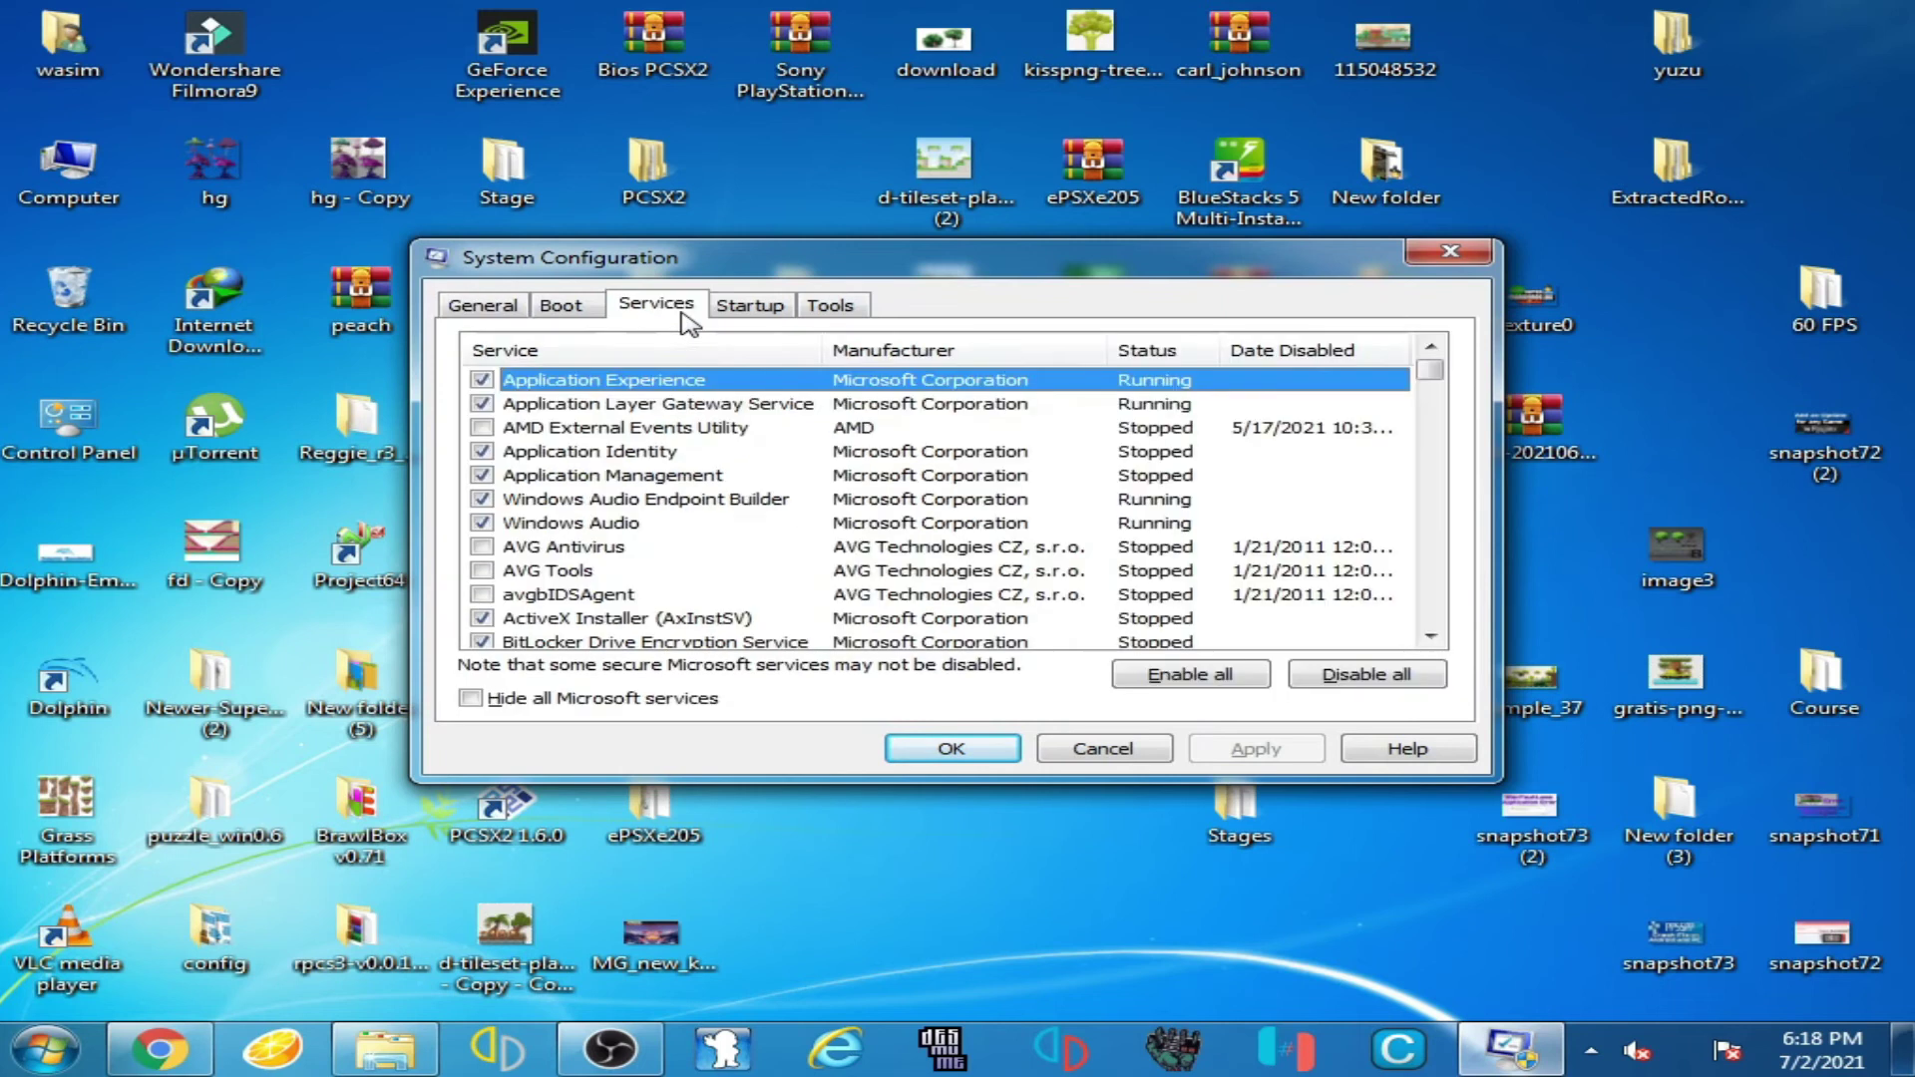
Step: Hide Microsoft services, disable all others except NVIDIA LocalSystem Container, then apply and confirm
{"action": "left_click", "coordinate": [471, 699]}
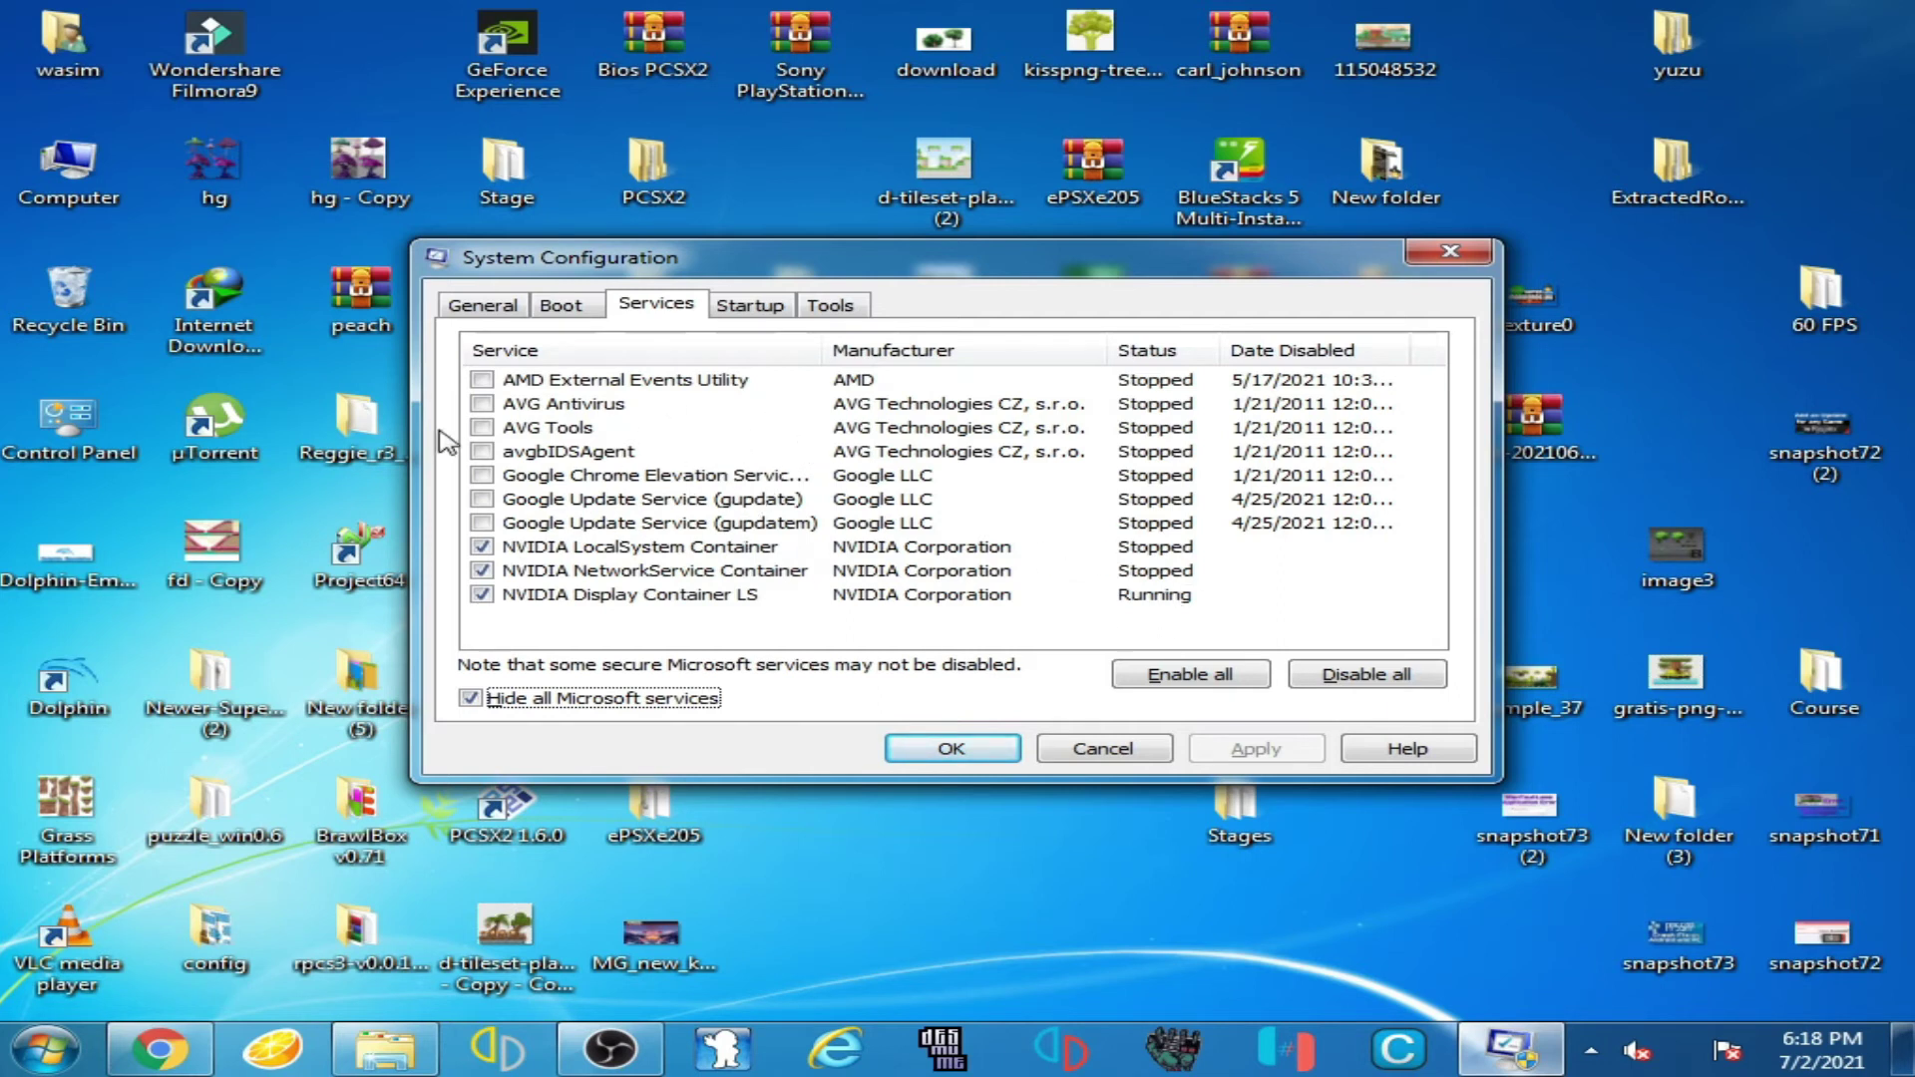
{"action": "left_click", "coordinate": [1369, 675]}
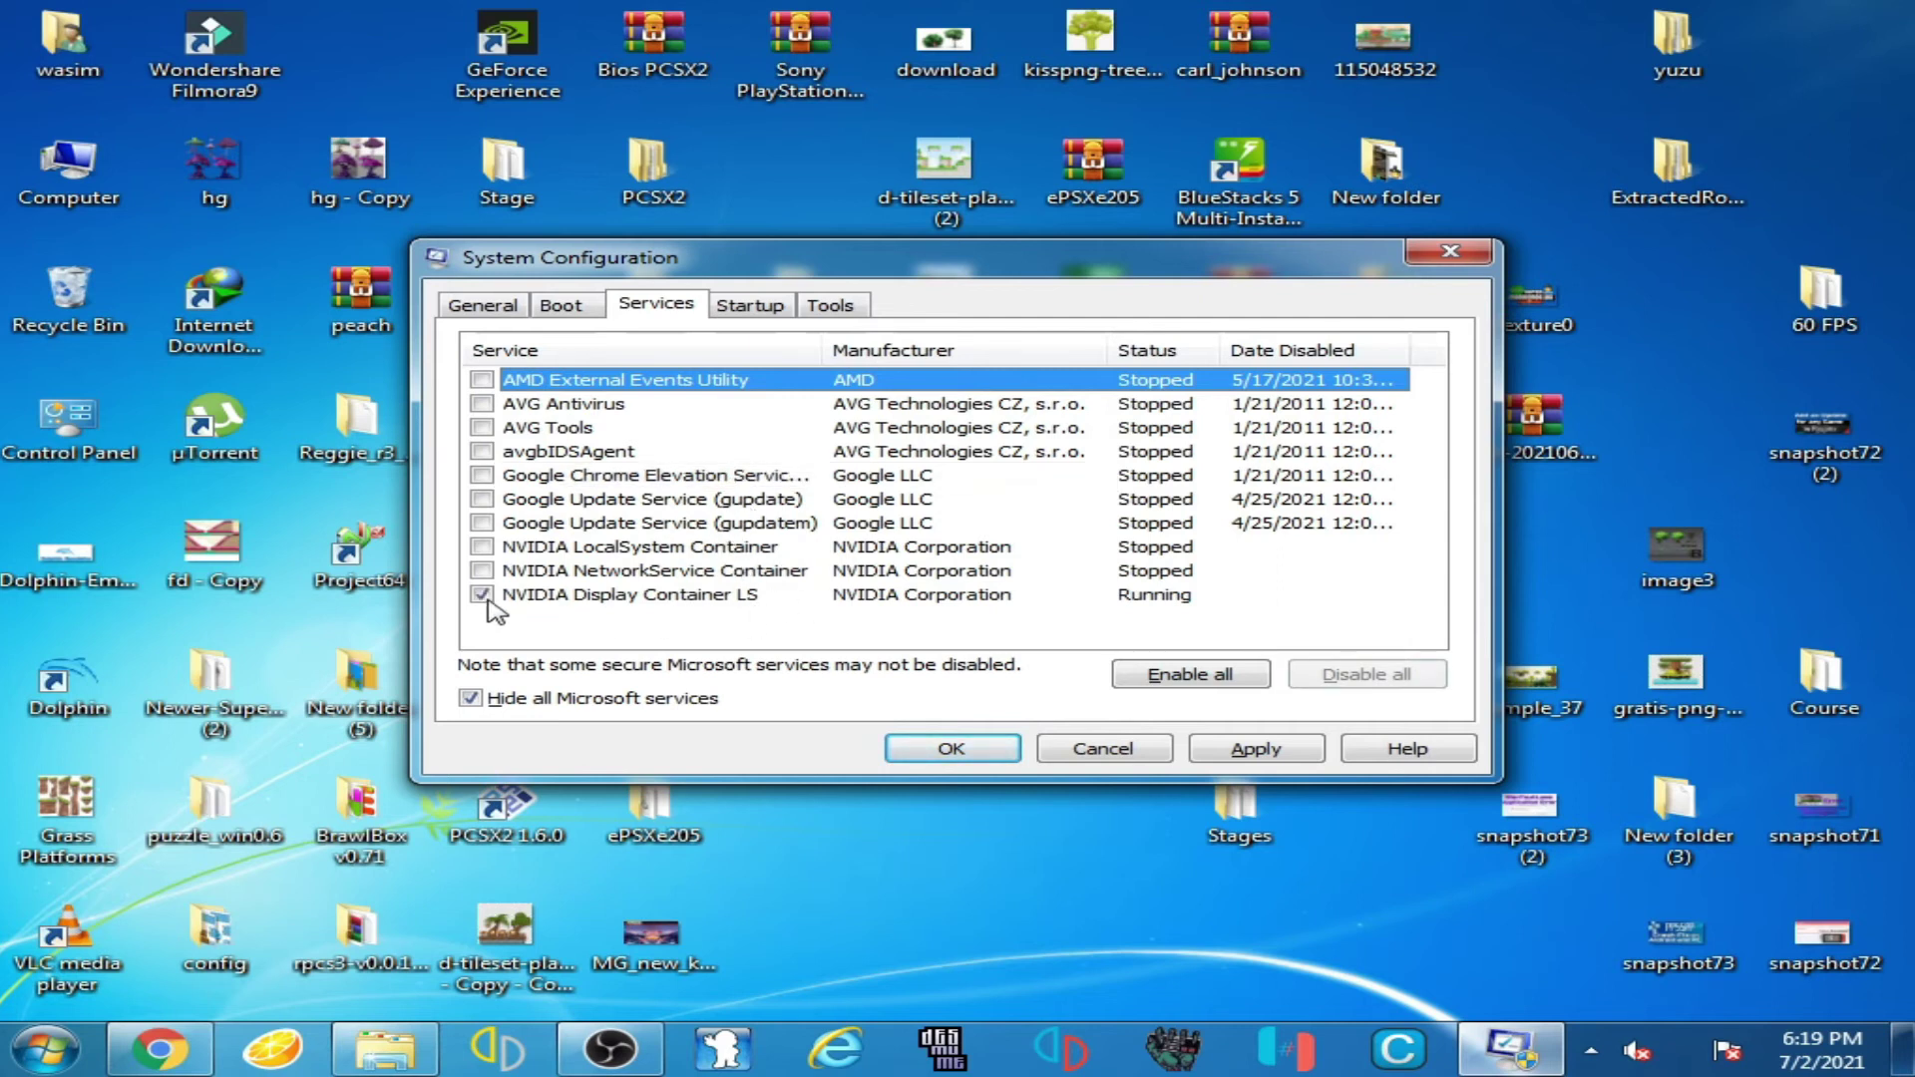
{"action": "left_click", "coordinate": [481, 547]}
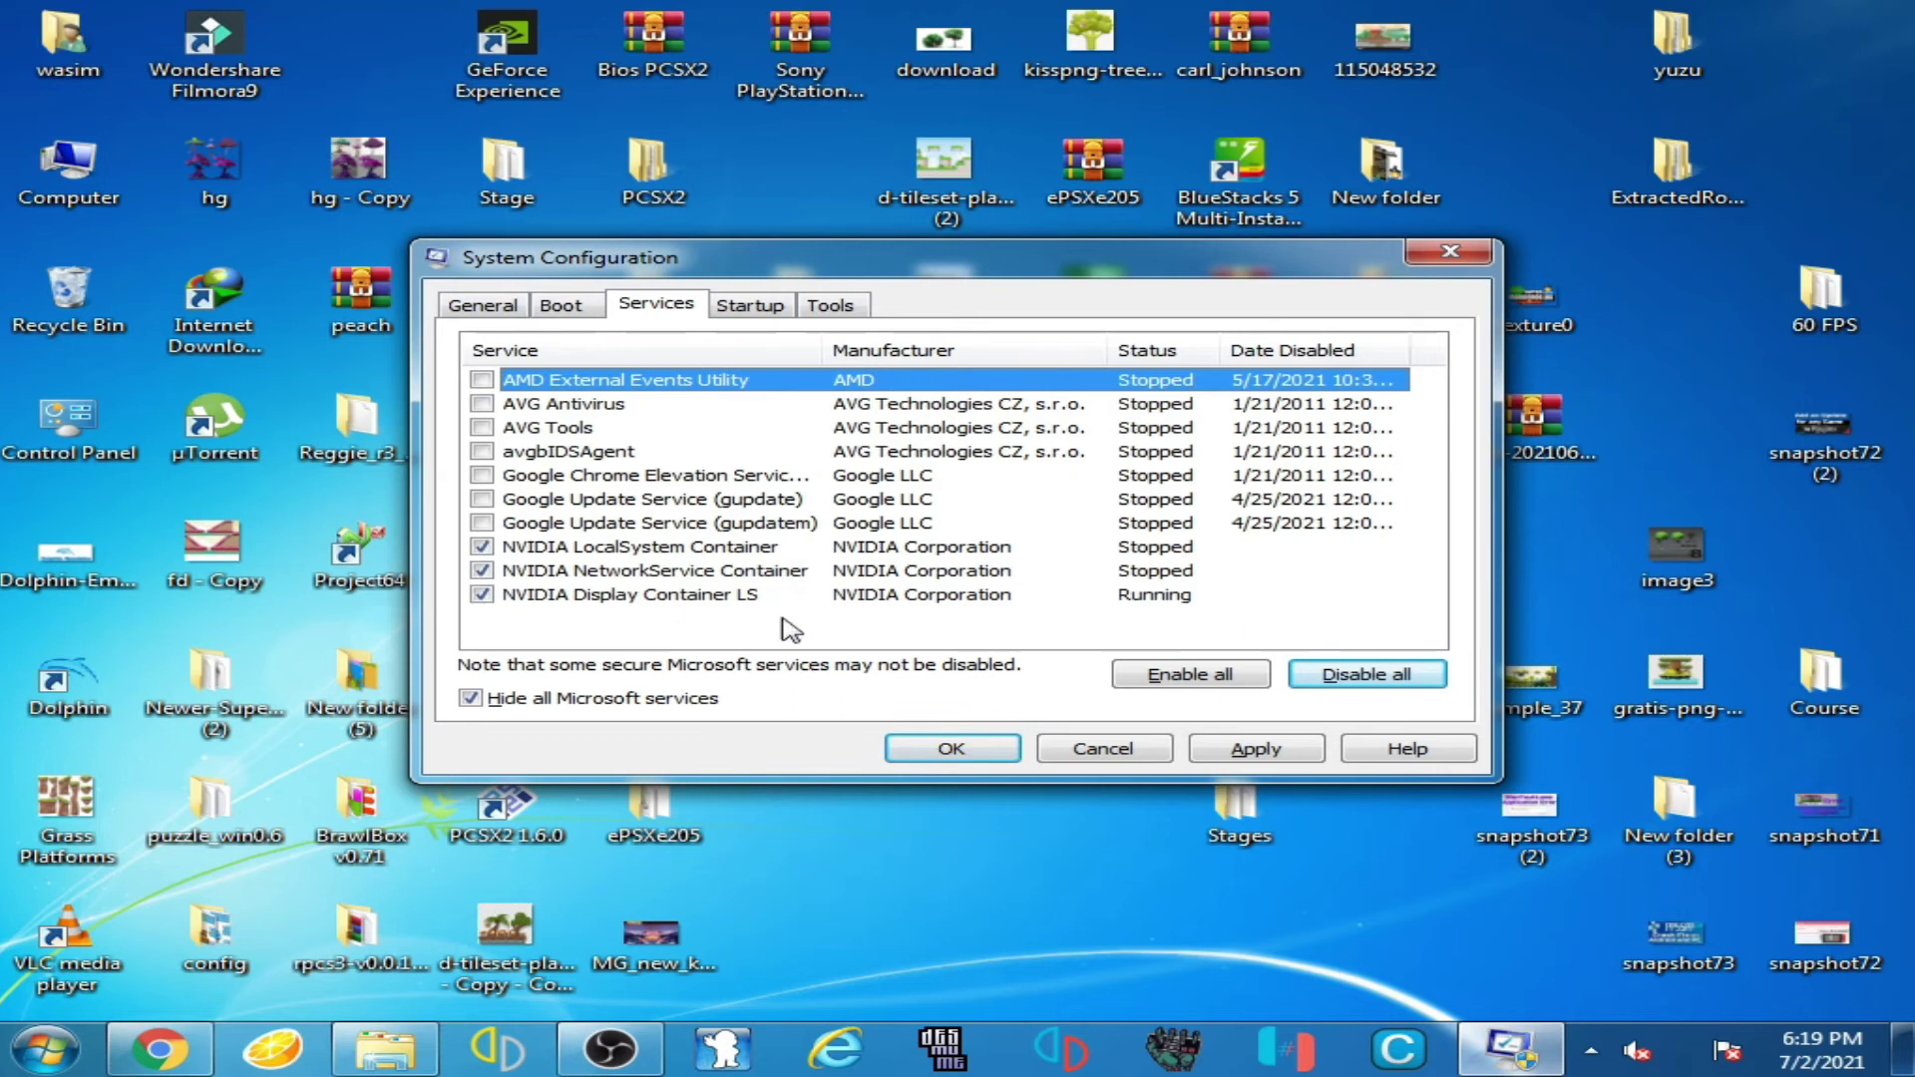
{"action": "left_click", "coordinate": [1259, 749]}
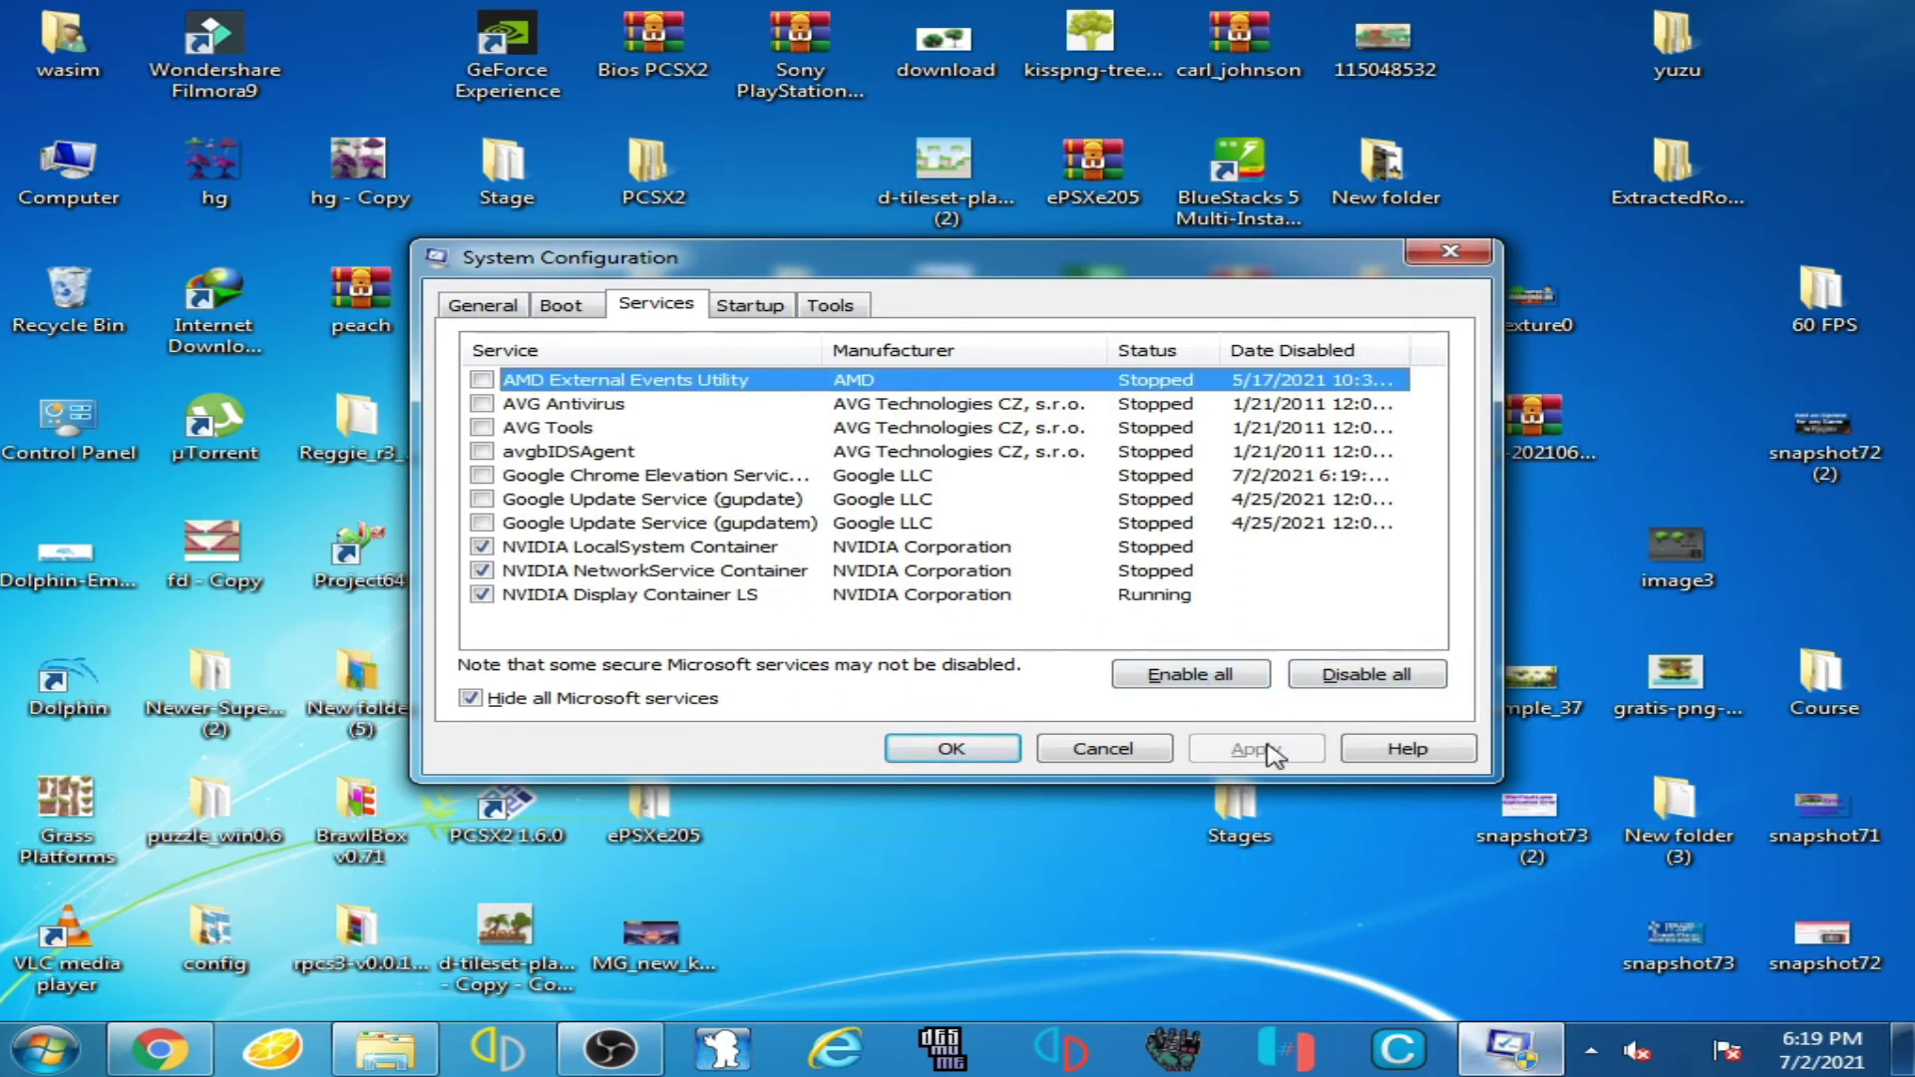
{"action": "left_click", "coordinate": [952, 749]}
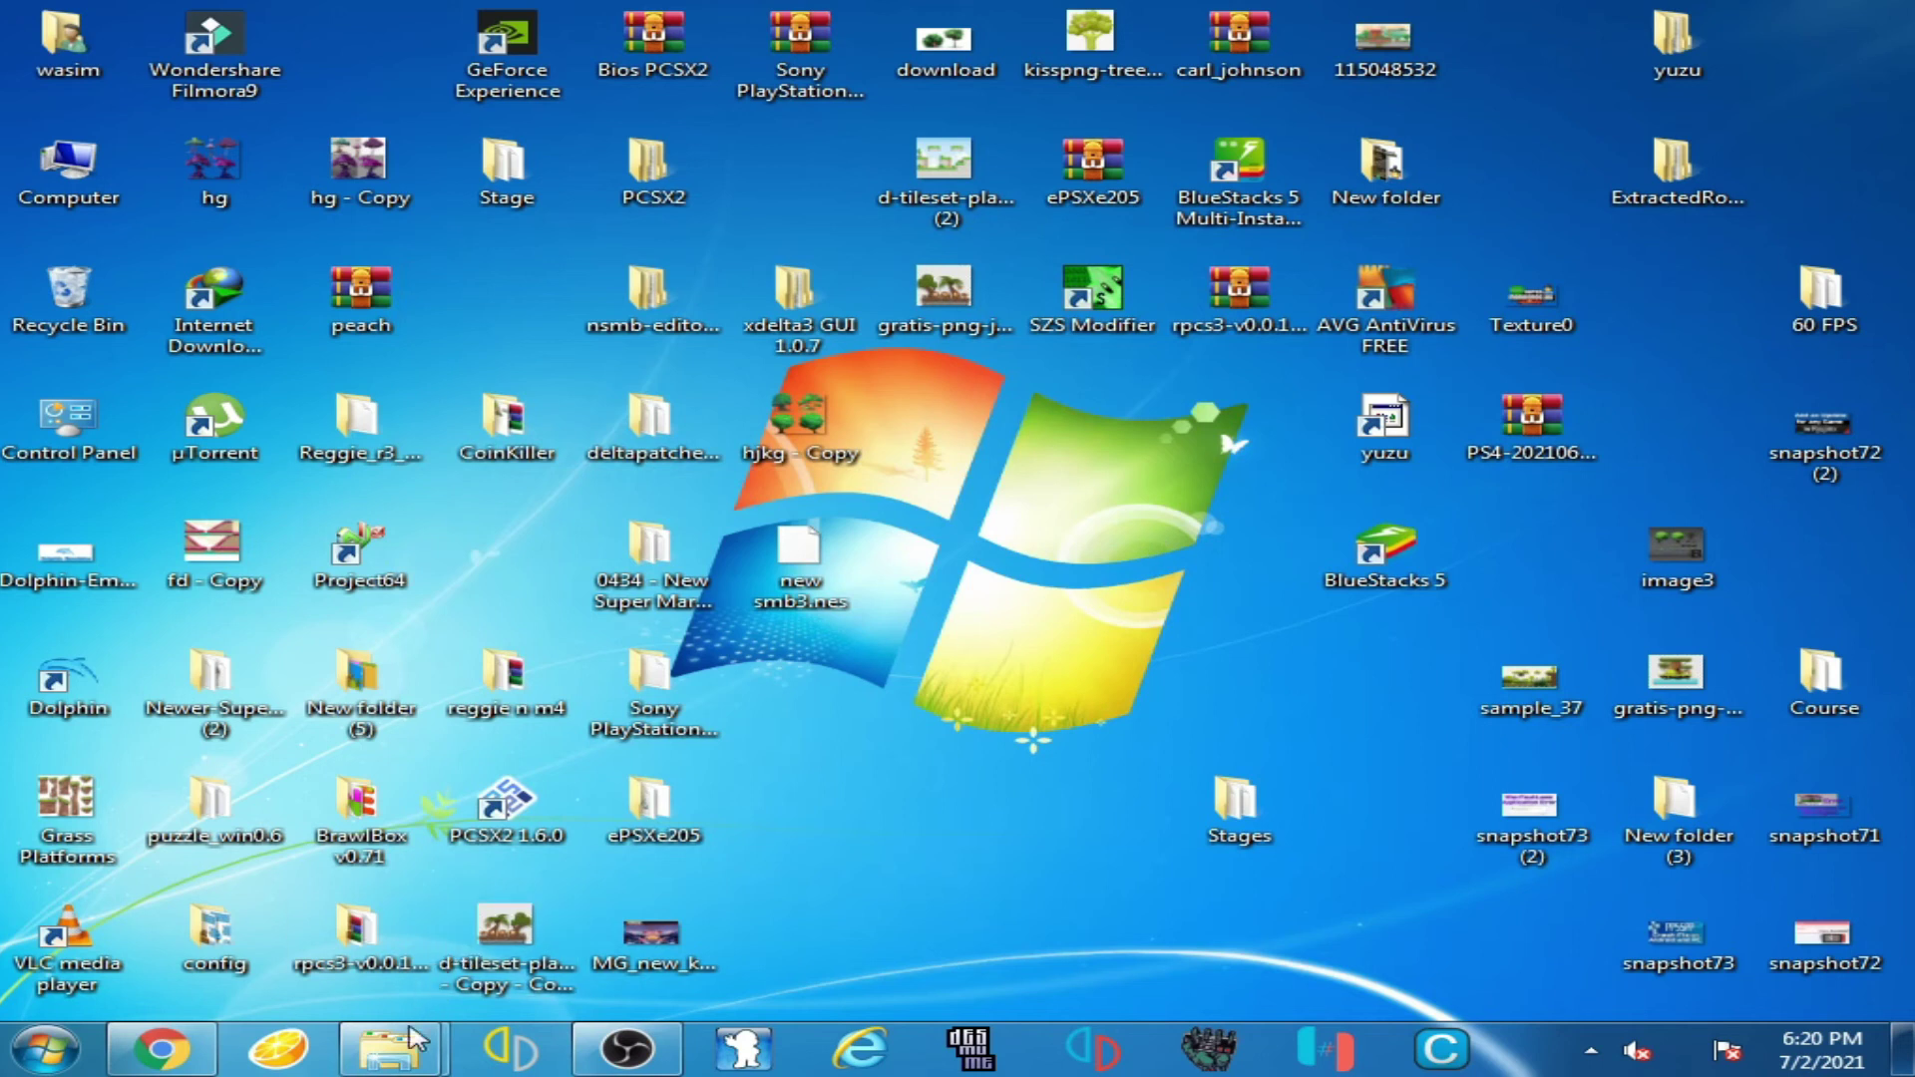
Step: Restore the VC_redist.x64 (2) folder window and right-click the VC_redist.x64 installer
{"action": "mouse_move", "coordinate": [394, 1047]}
{"action": "left_click", "coordinate": [593, 907]}
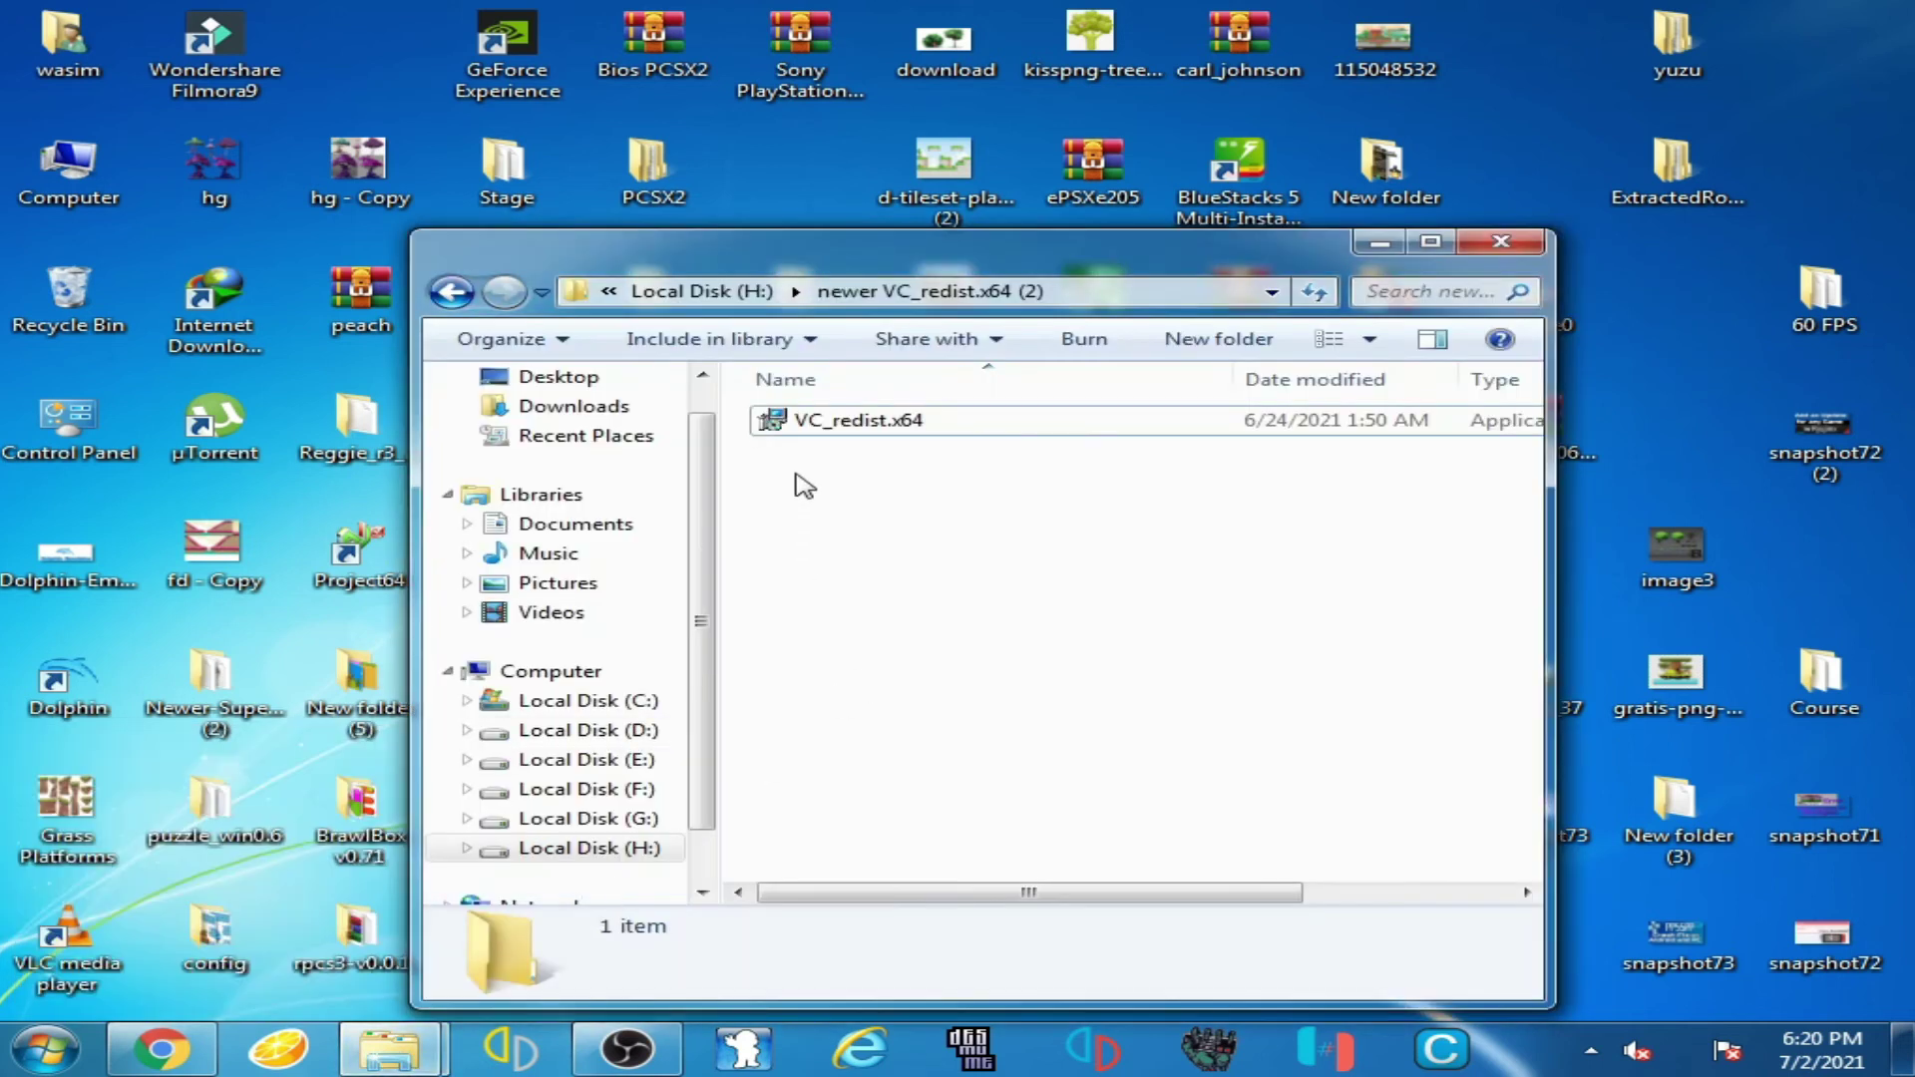
{"action": "right_click", "coordinate": [836, 429]}
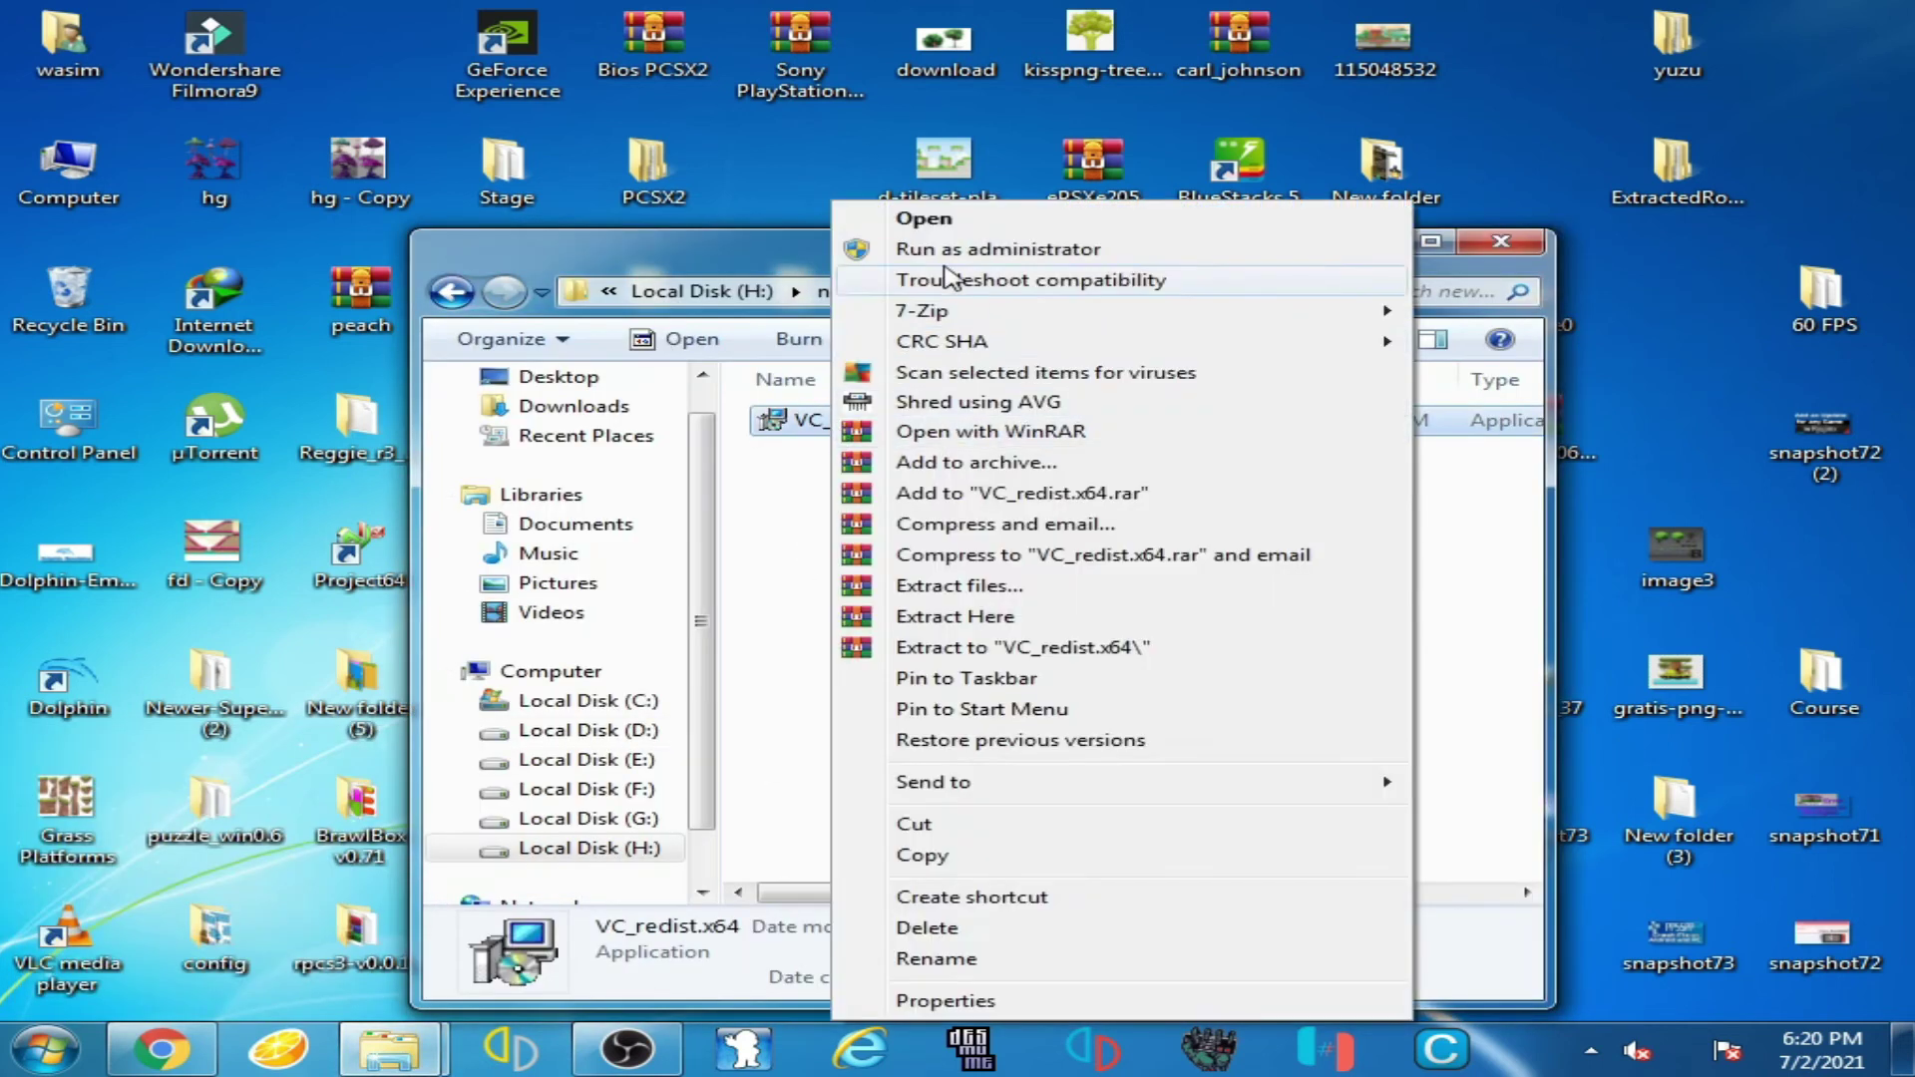
Step: Install the Visual C++ 2015-2019 x64 redistributable 14.29.30037 after accepting the license, then close setup
{"action": "left_click", "coordinate": [887, 219]}
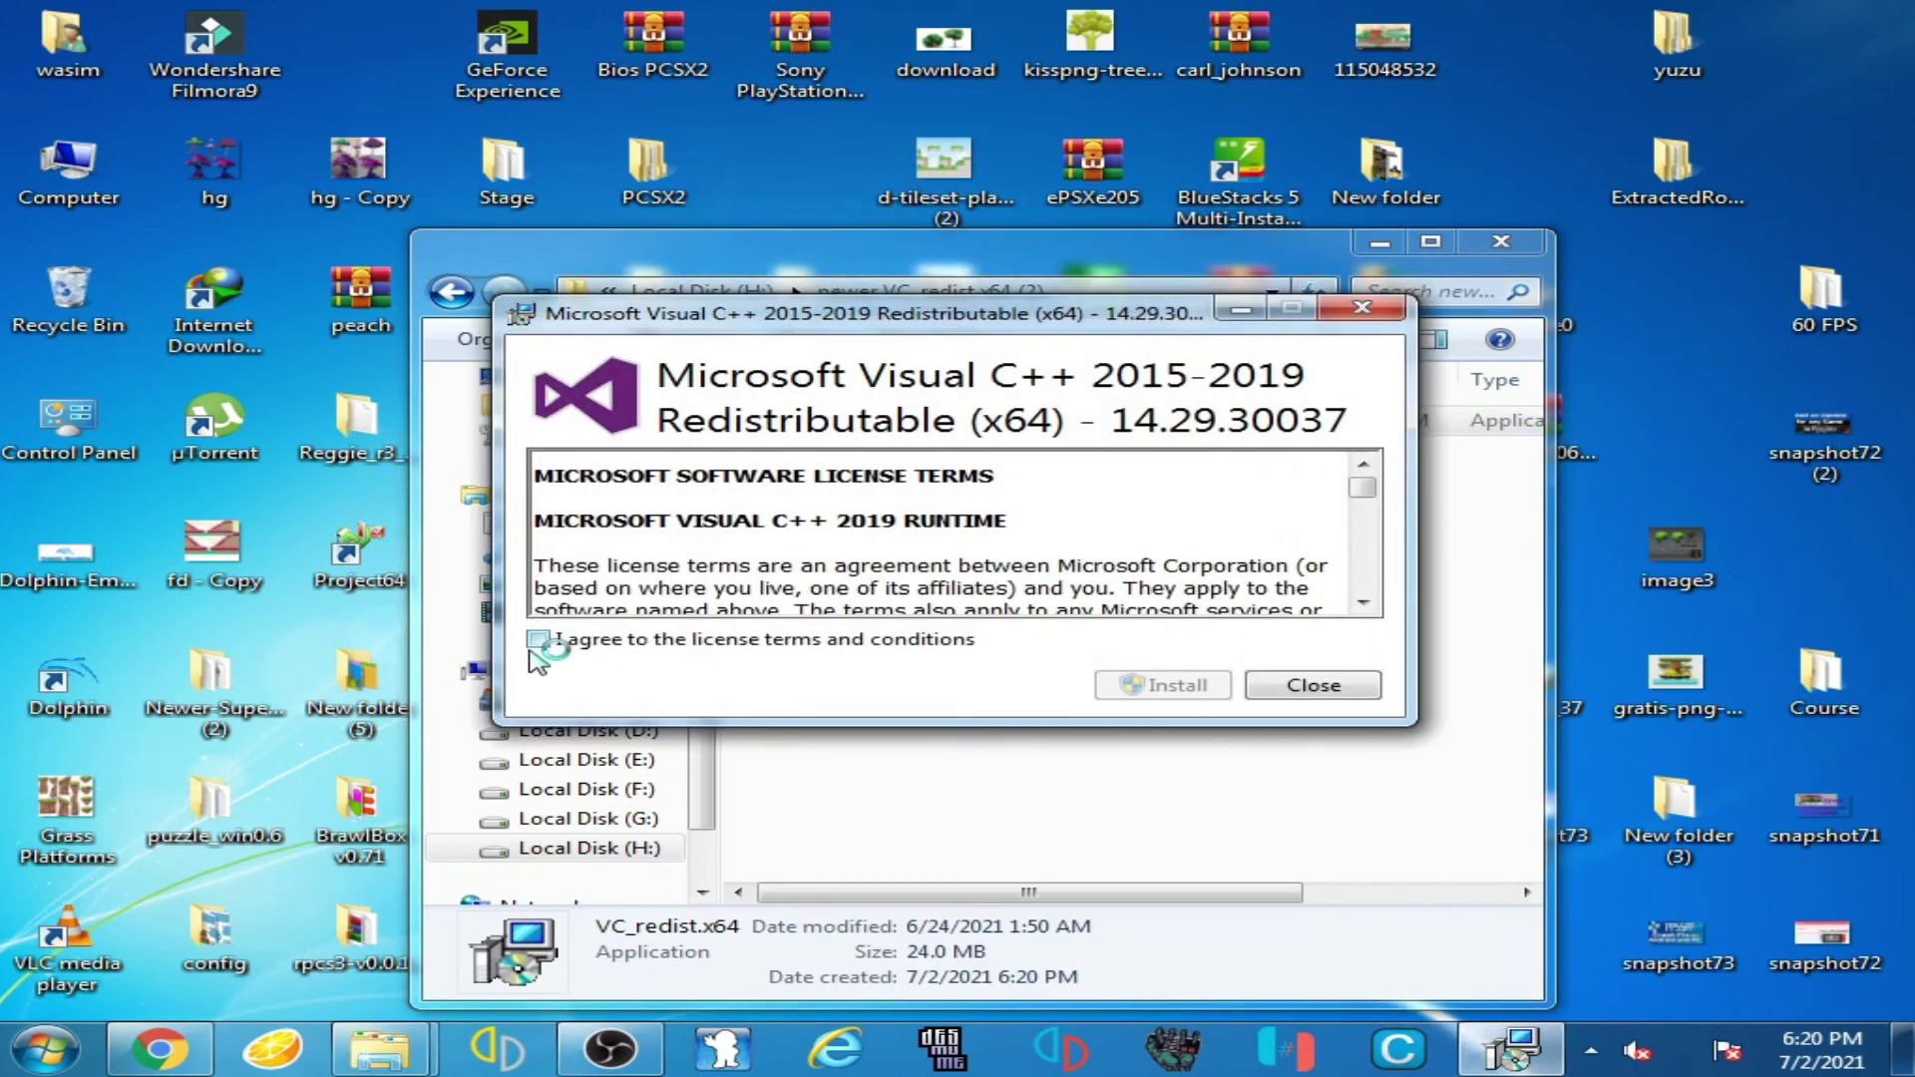
{"action": "left_click", "coordinate": [538, 638]}
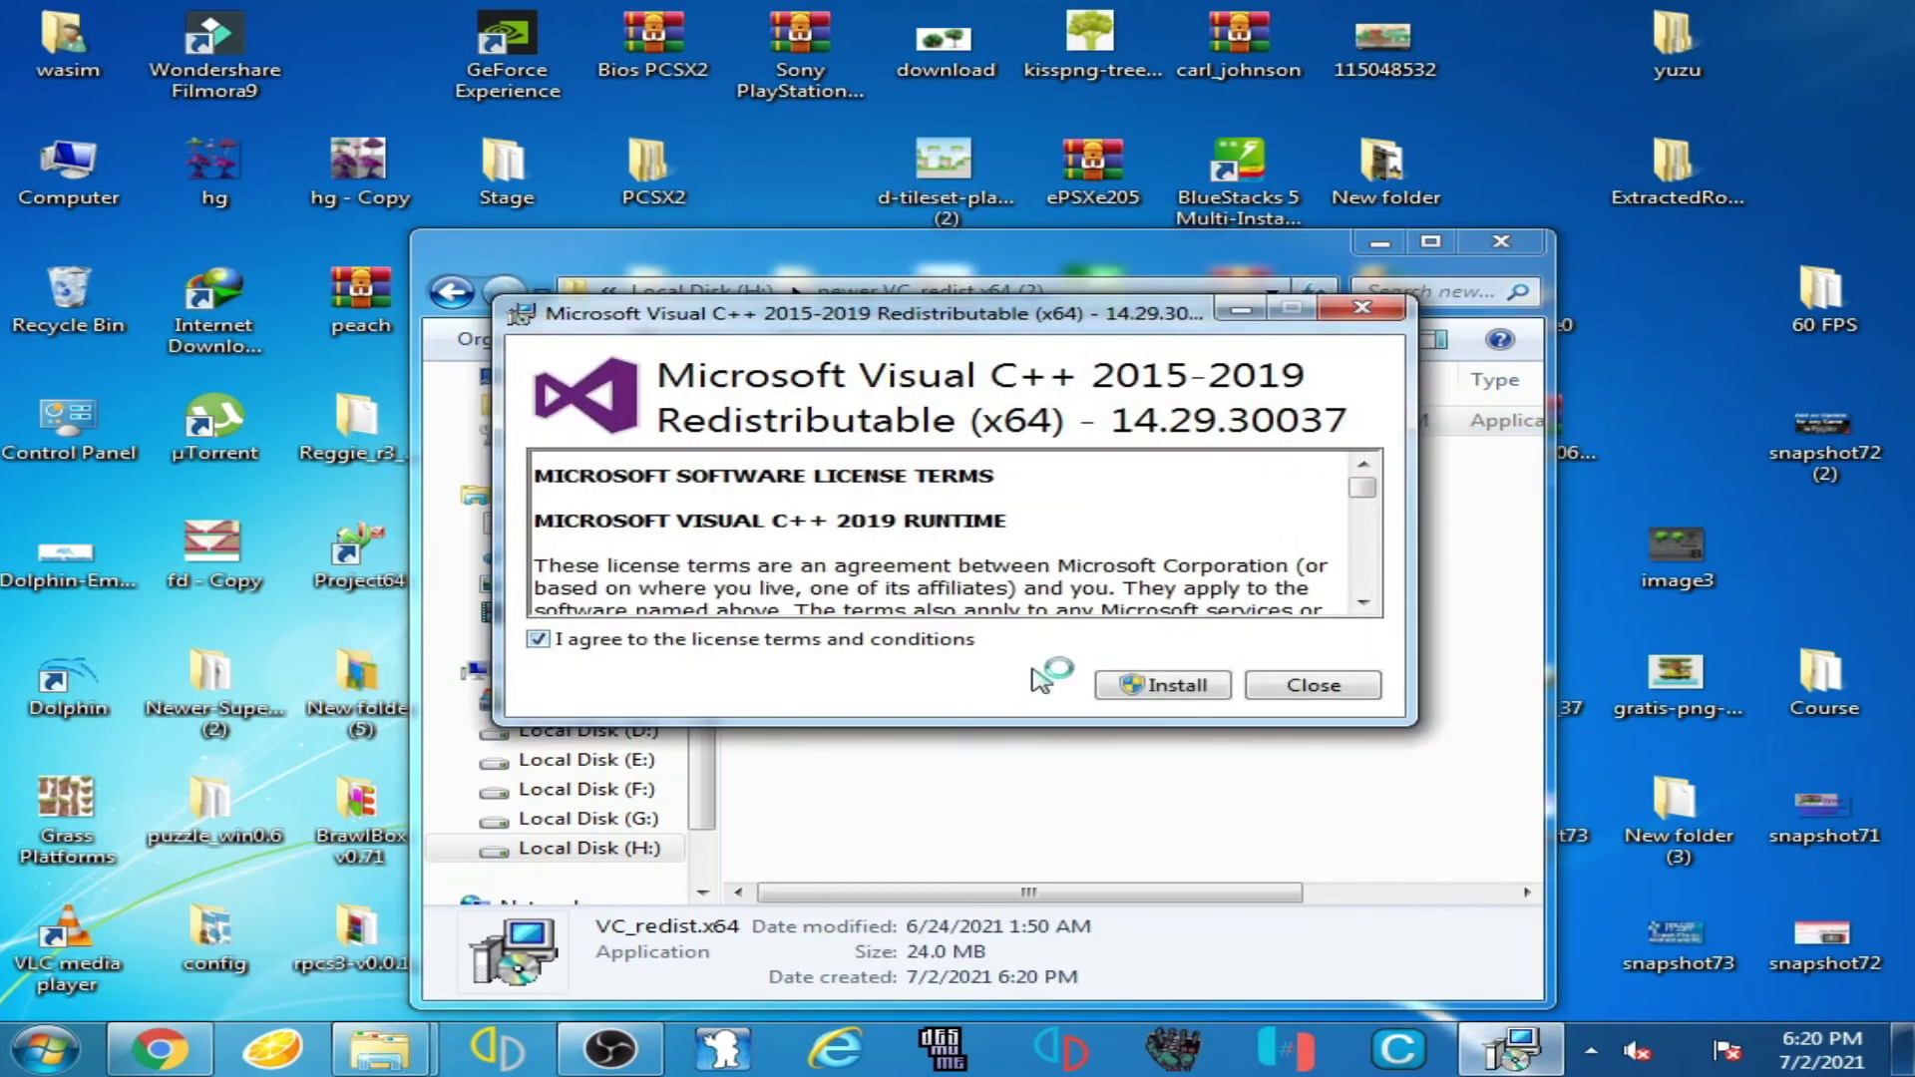
{"action": "left_click", "coordinate": [1157, 684]}
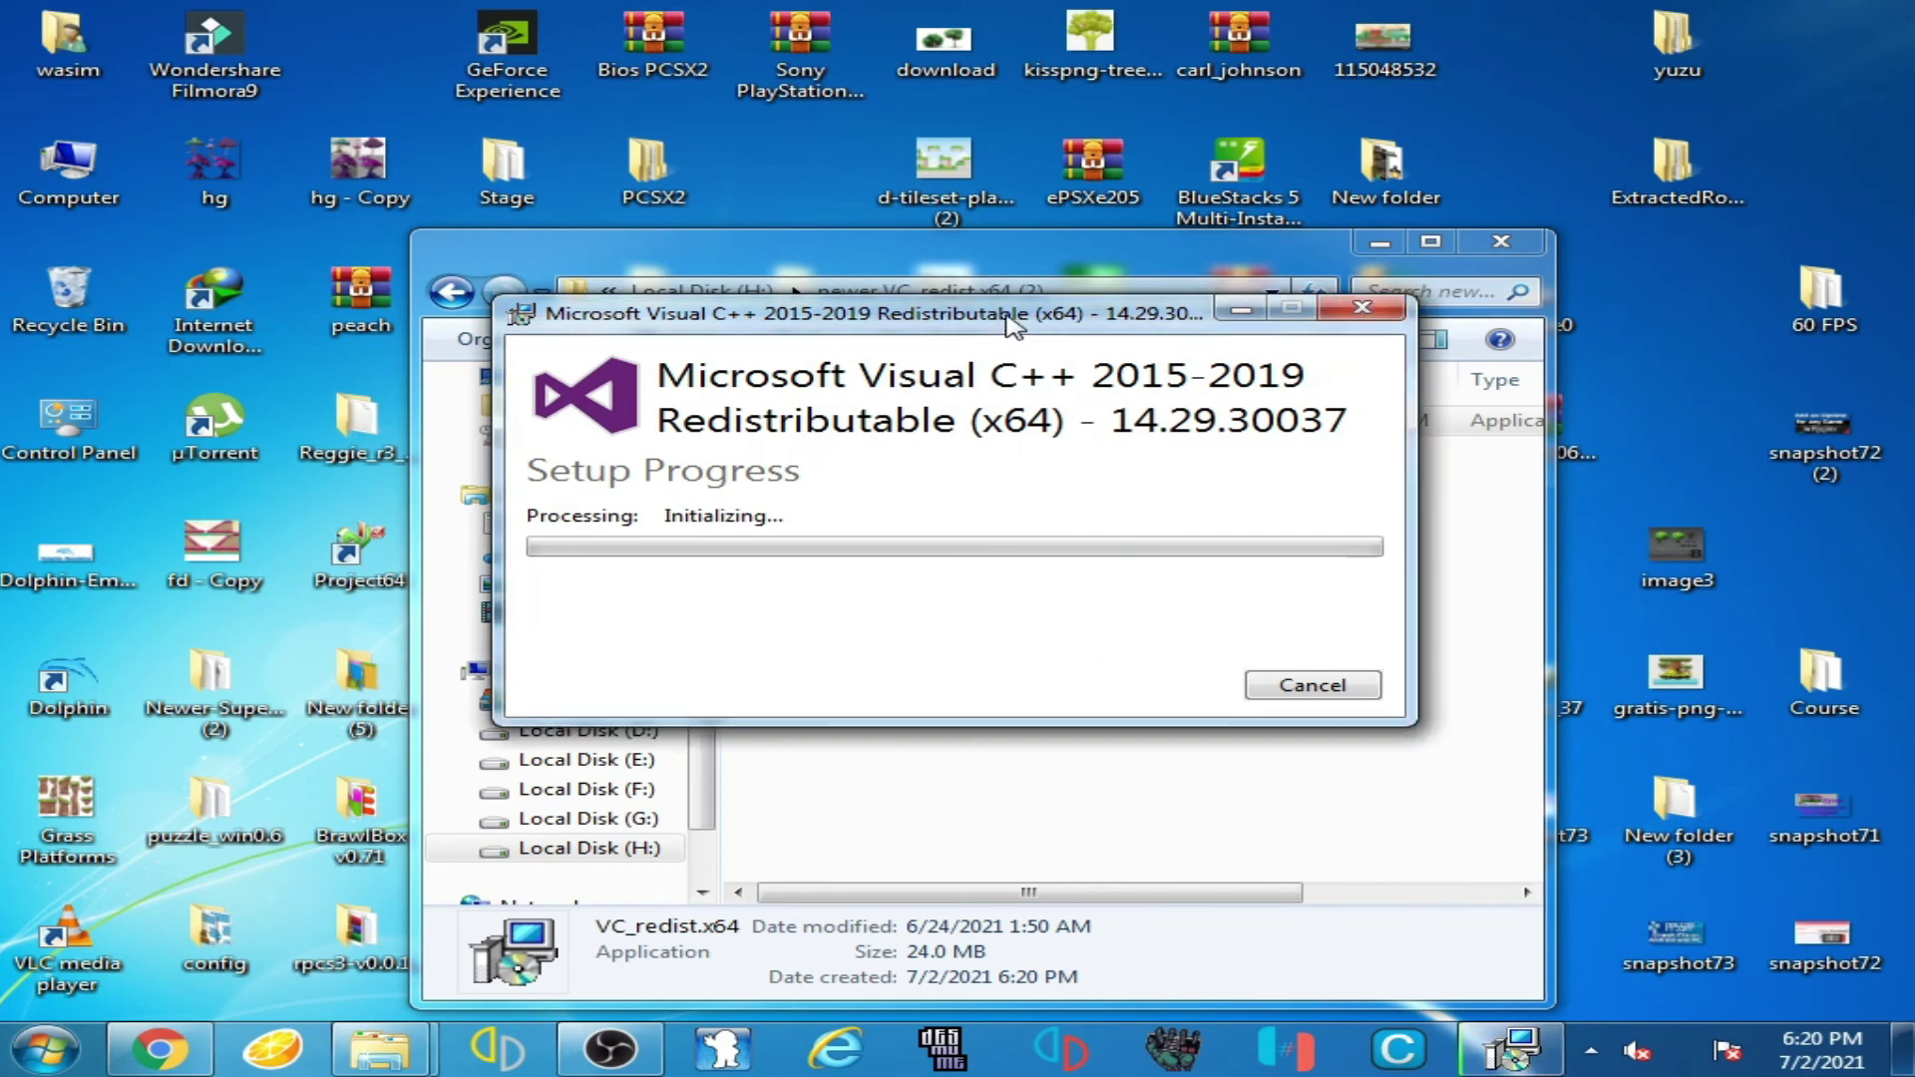
{"action": "left_click_drag", "start_coordinate": [1007, 404], "coordinate": [1042, 384]}
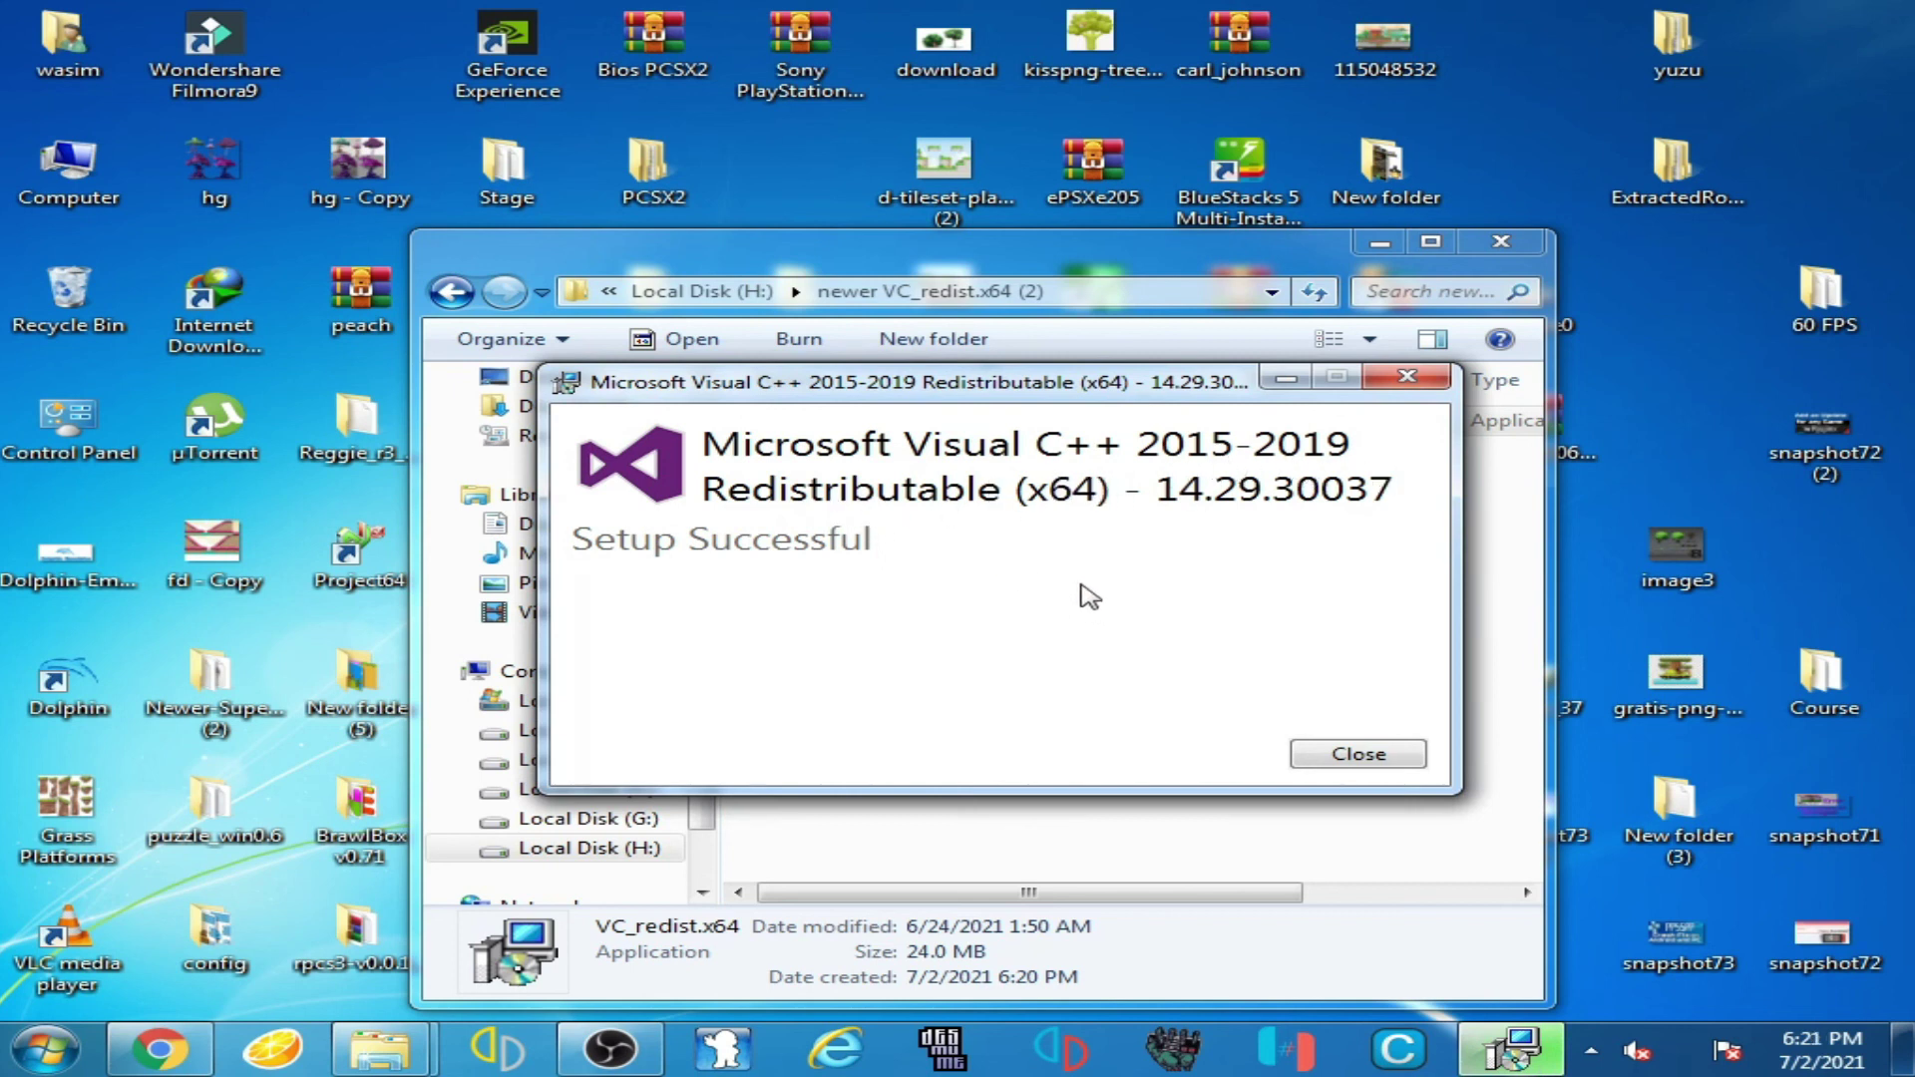
{"action": "left_click", "coordinate": [1354, 752]}
{"action": "left_click_drag", "start_coordinate": [1264, 258], "coordinate": [1177, 200]}
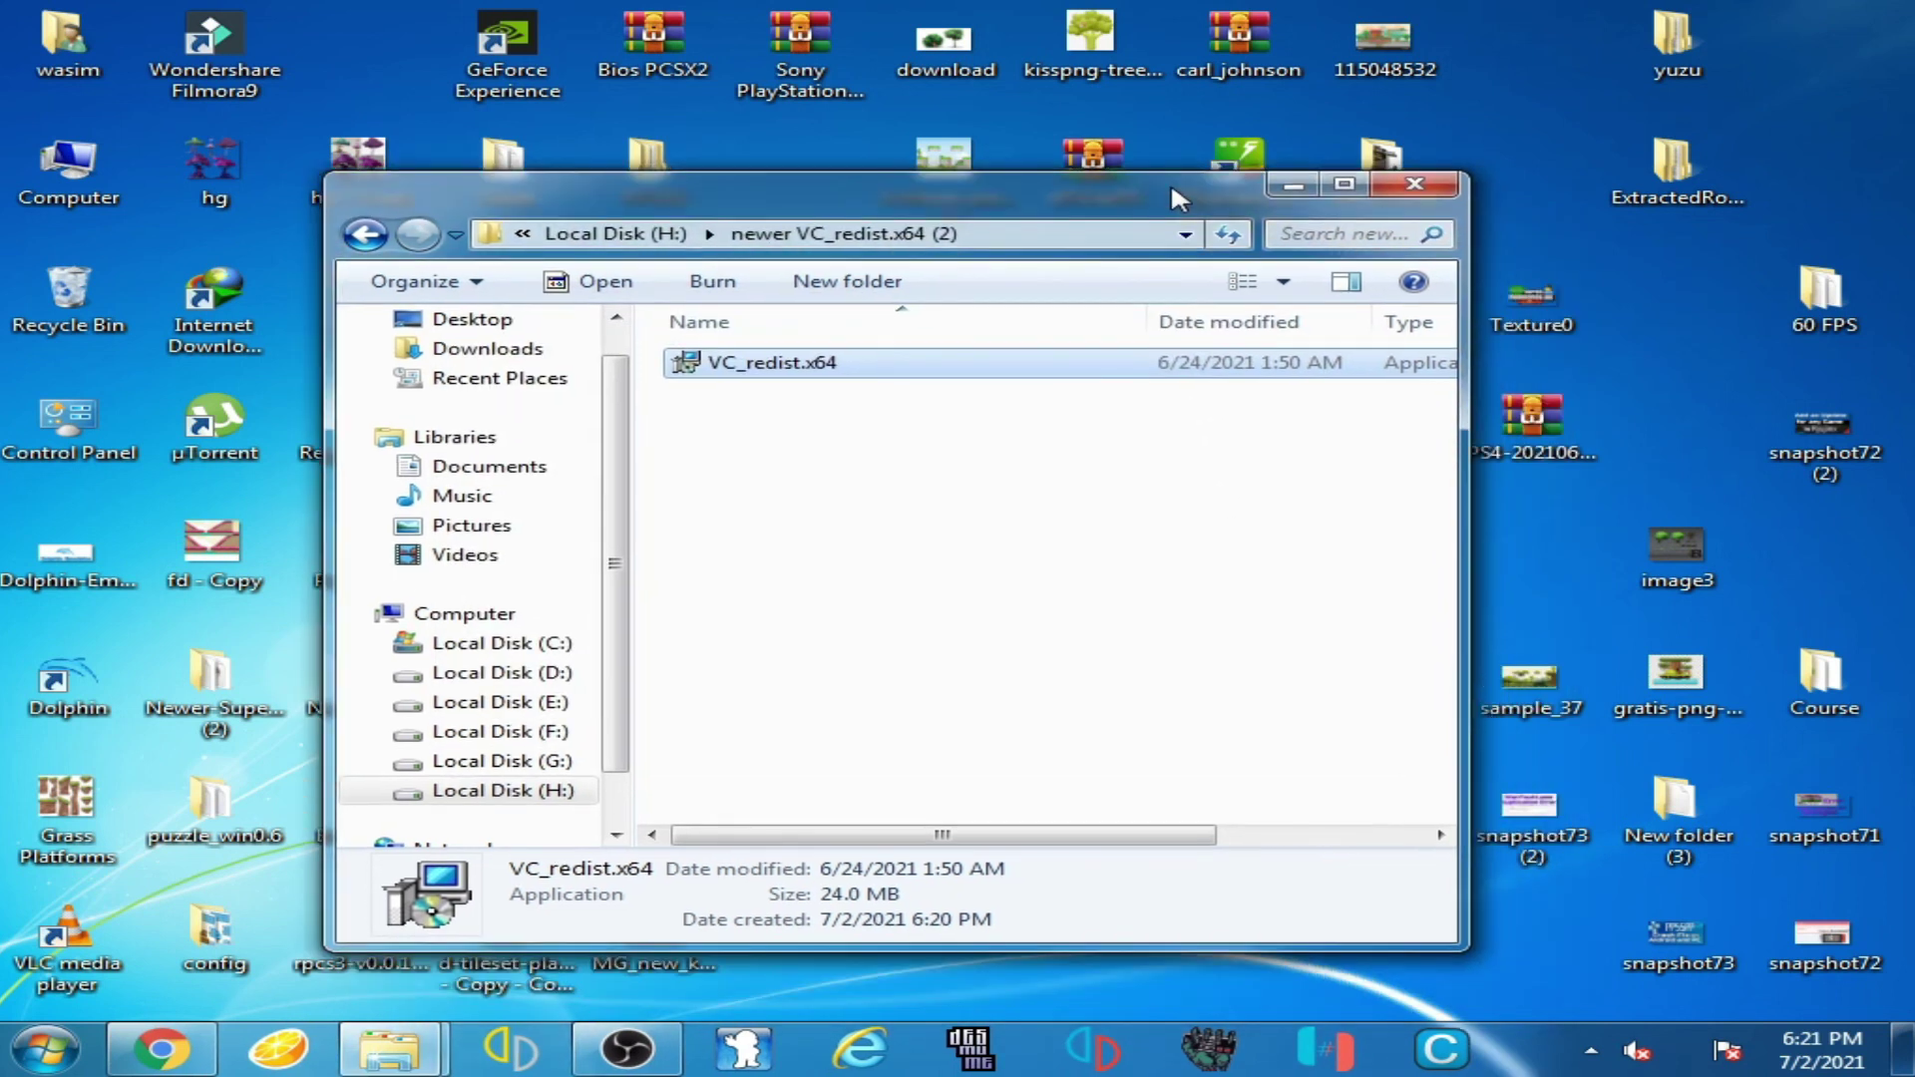